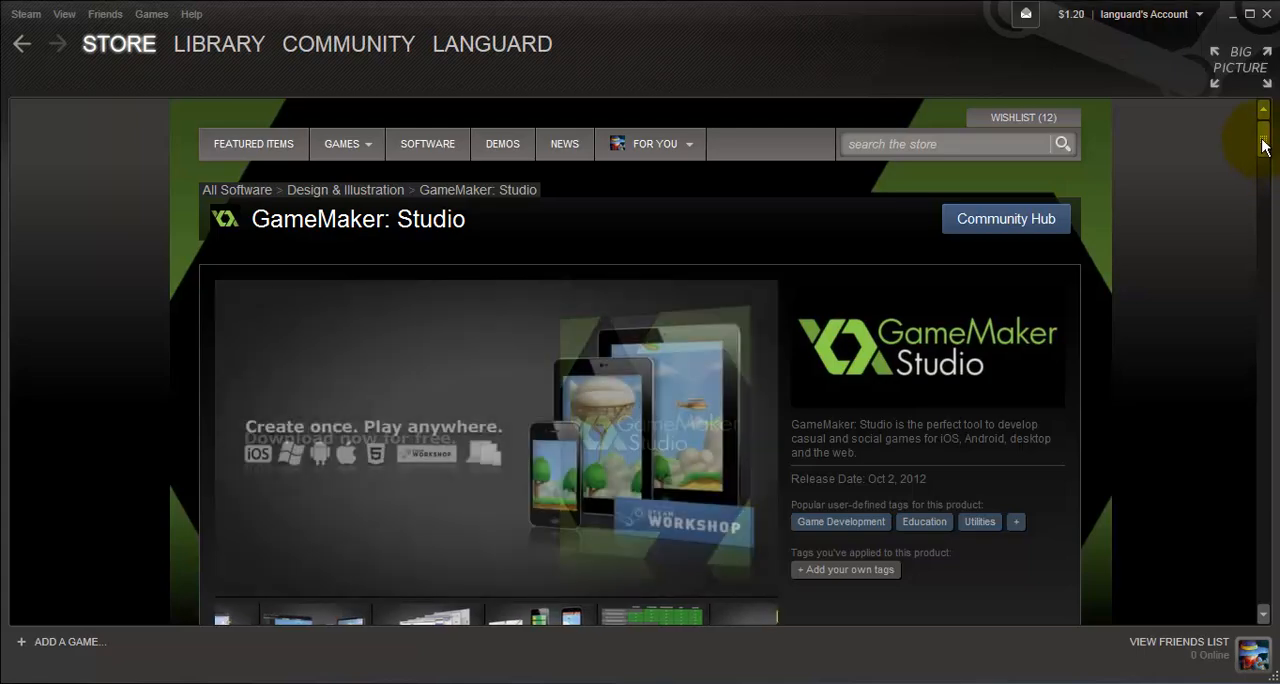
Look through the GameMaker: Studio store page
left_click_drag(1262, 146, 1269, 295)
scroll(1070, 260, "down", 1)
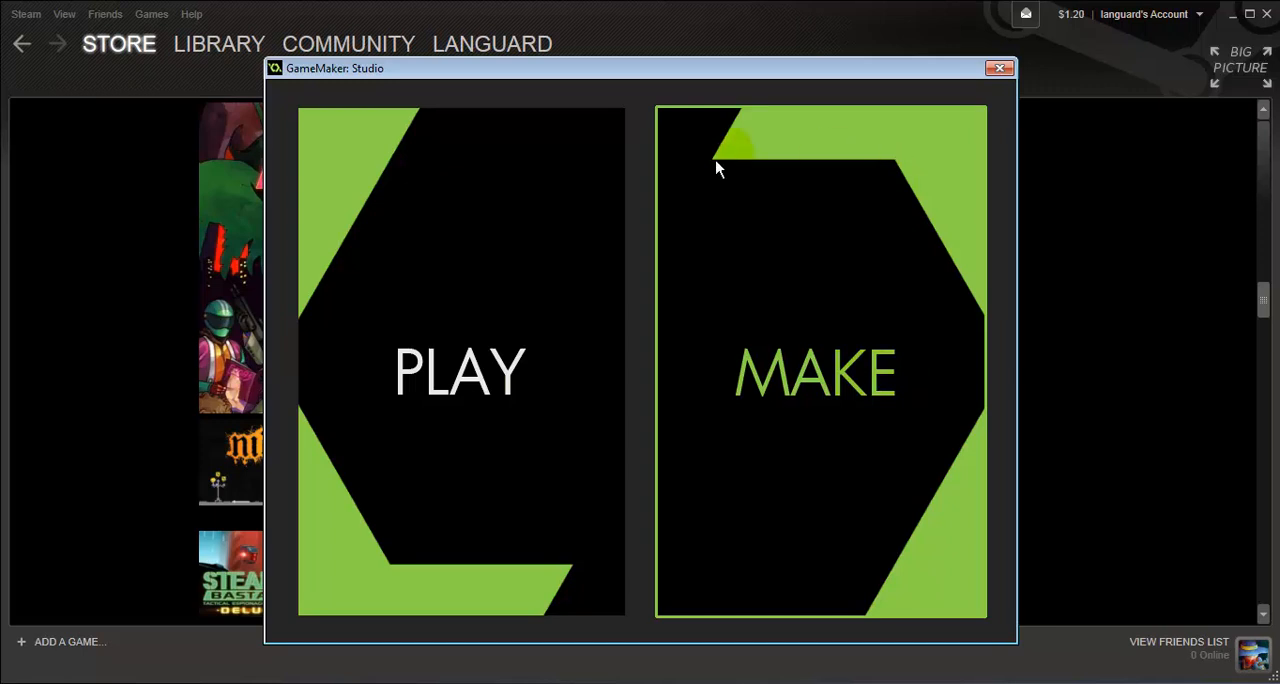
Enter GameMaker: Studio's Make mode and create a new project named CatchTheSomething
left_click(808, 305)
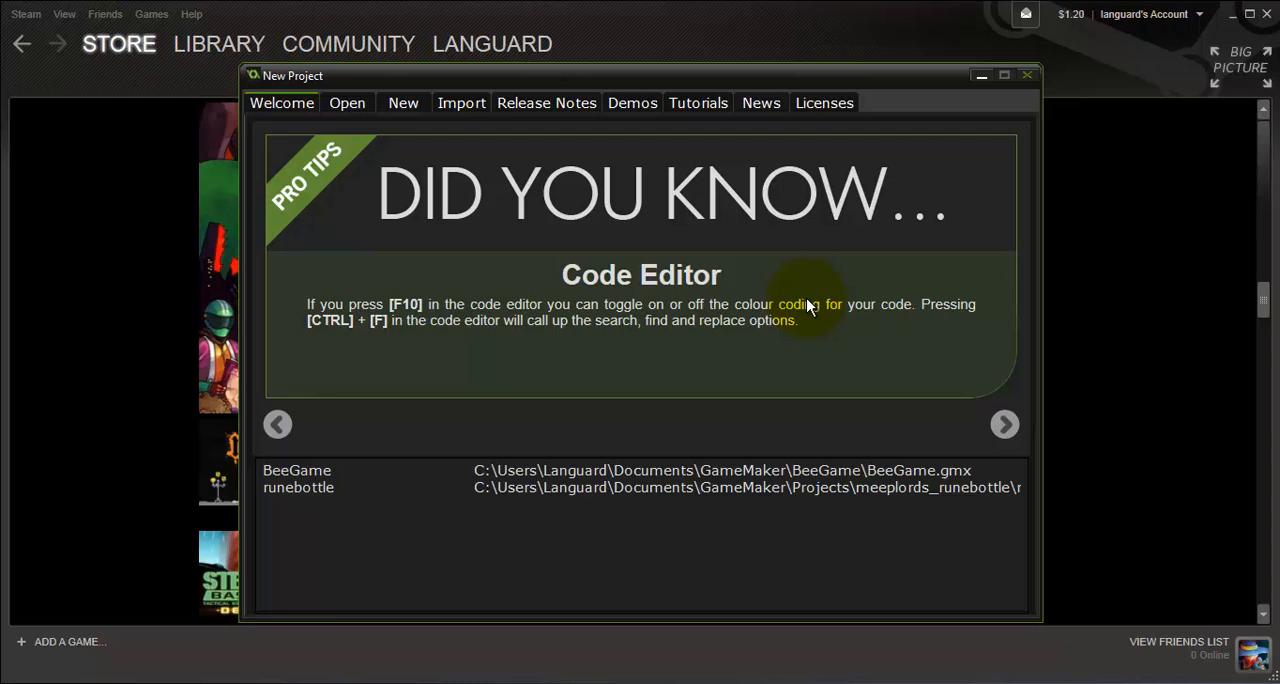
left_click(402, 107)
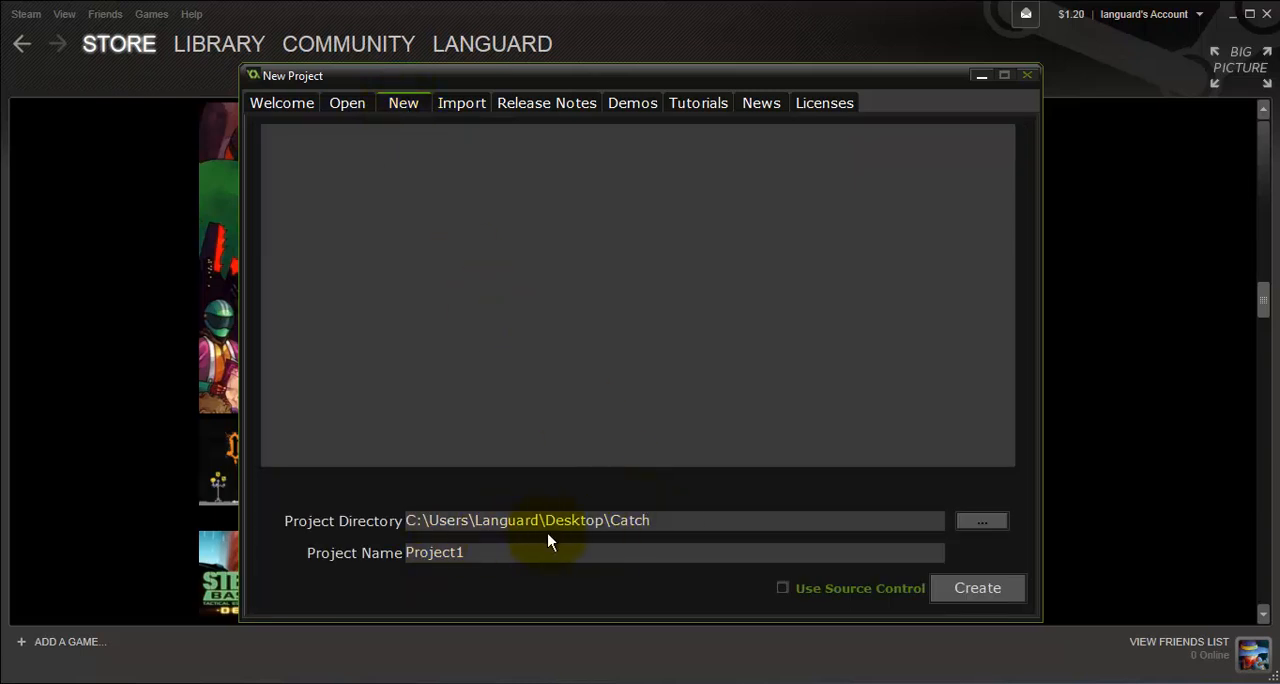
left_click(617, 553)
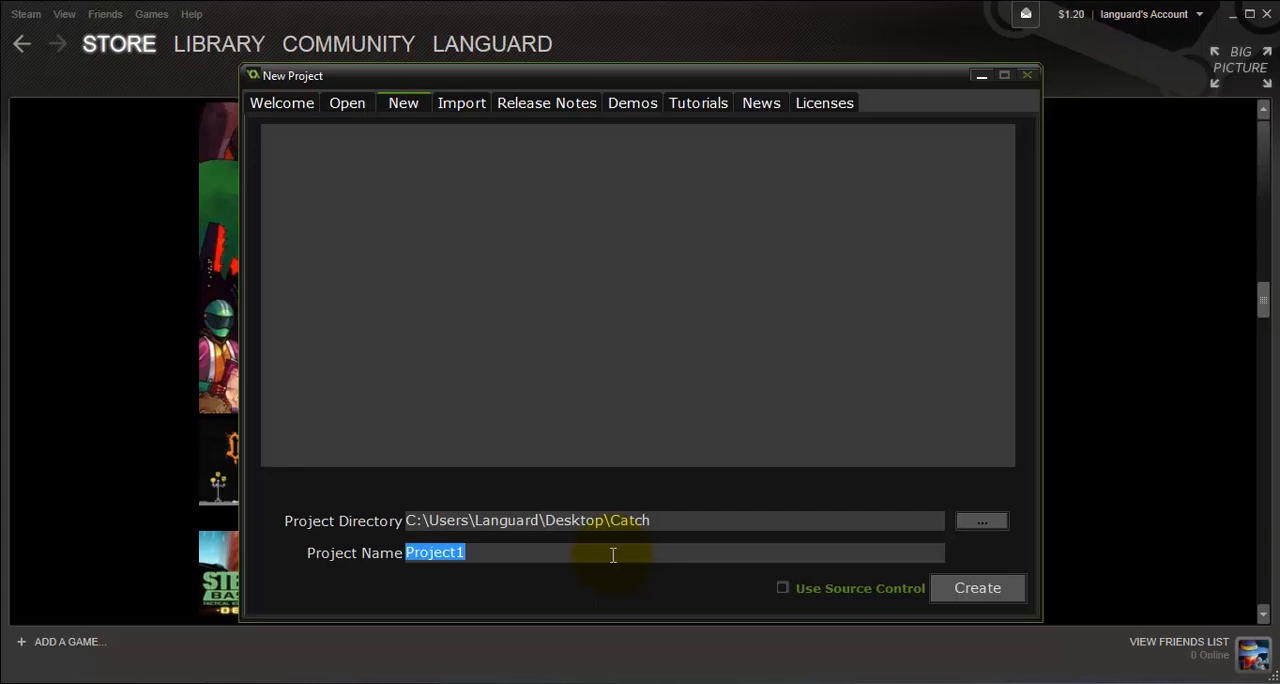
type("Cat")
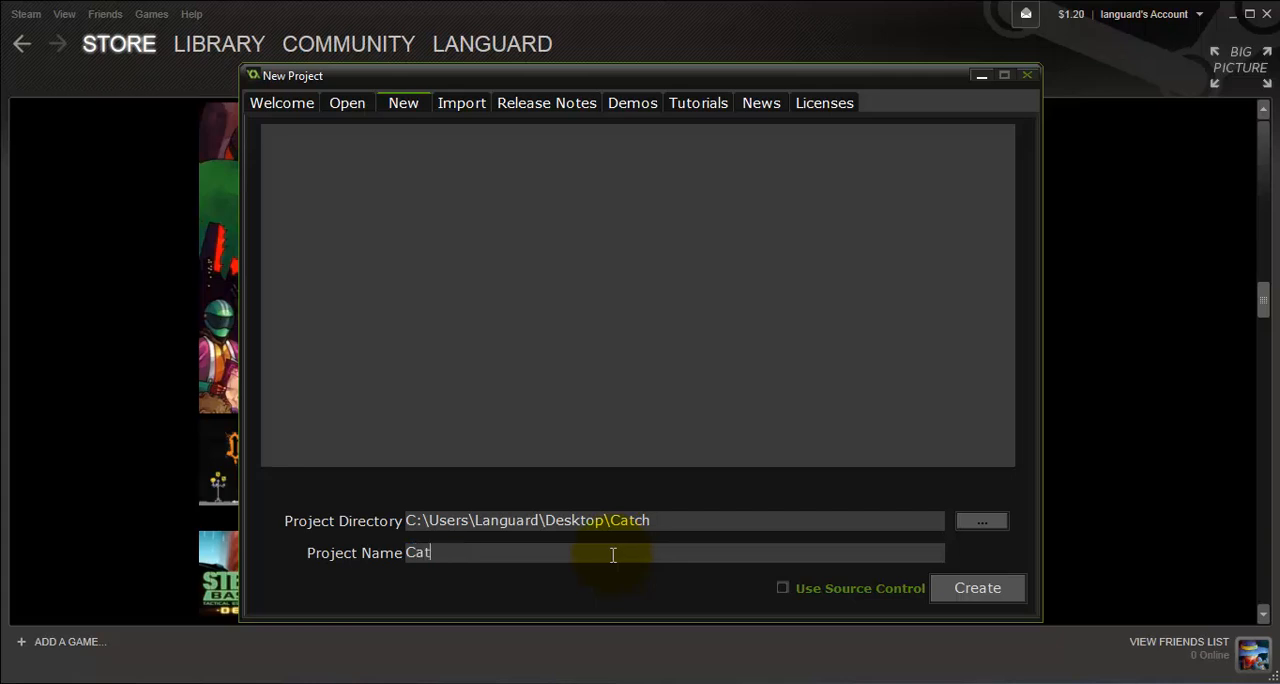
type("chTheSomething")
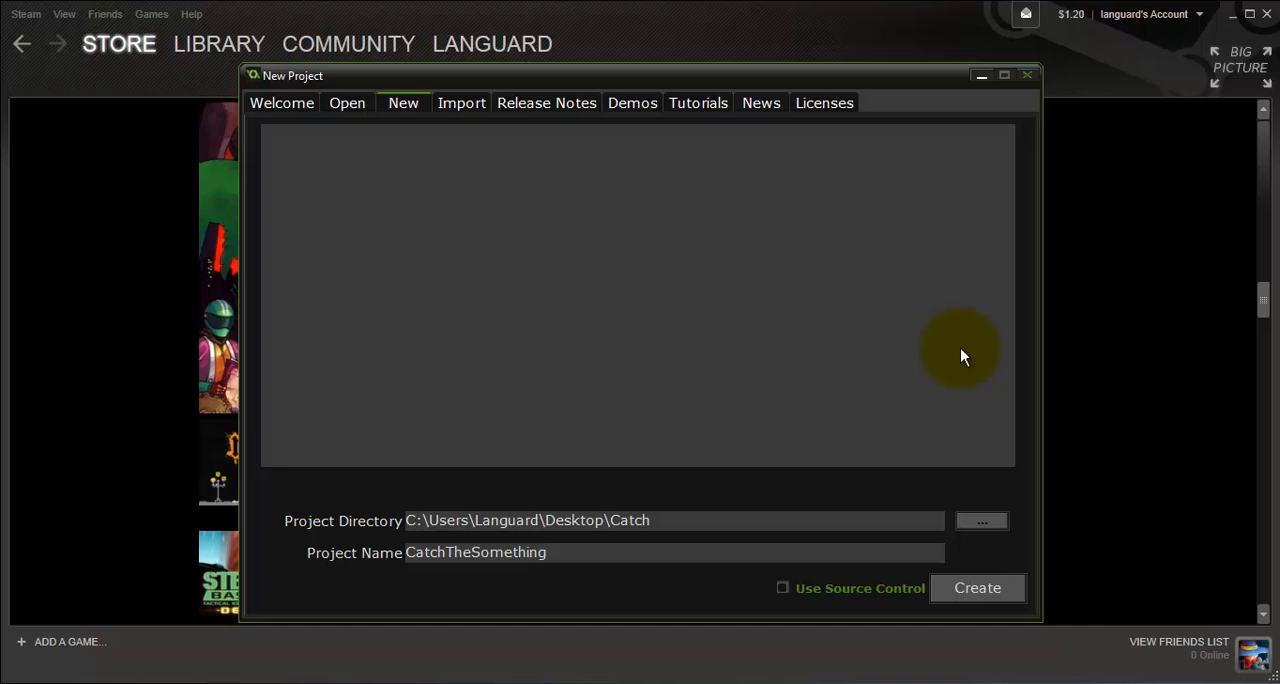
left_click(997, 583)
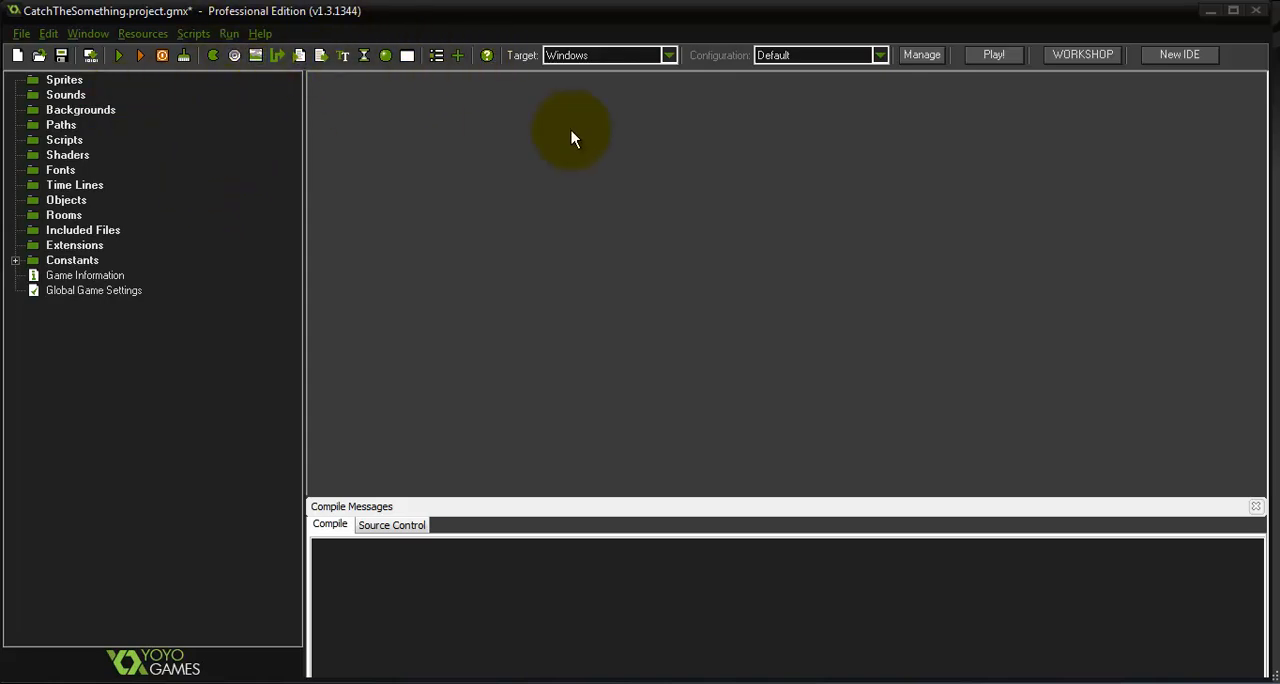
Look over the available target platforms for the project
left_click(603, 57)
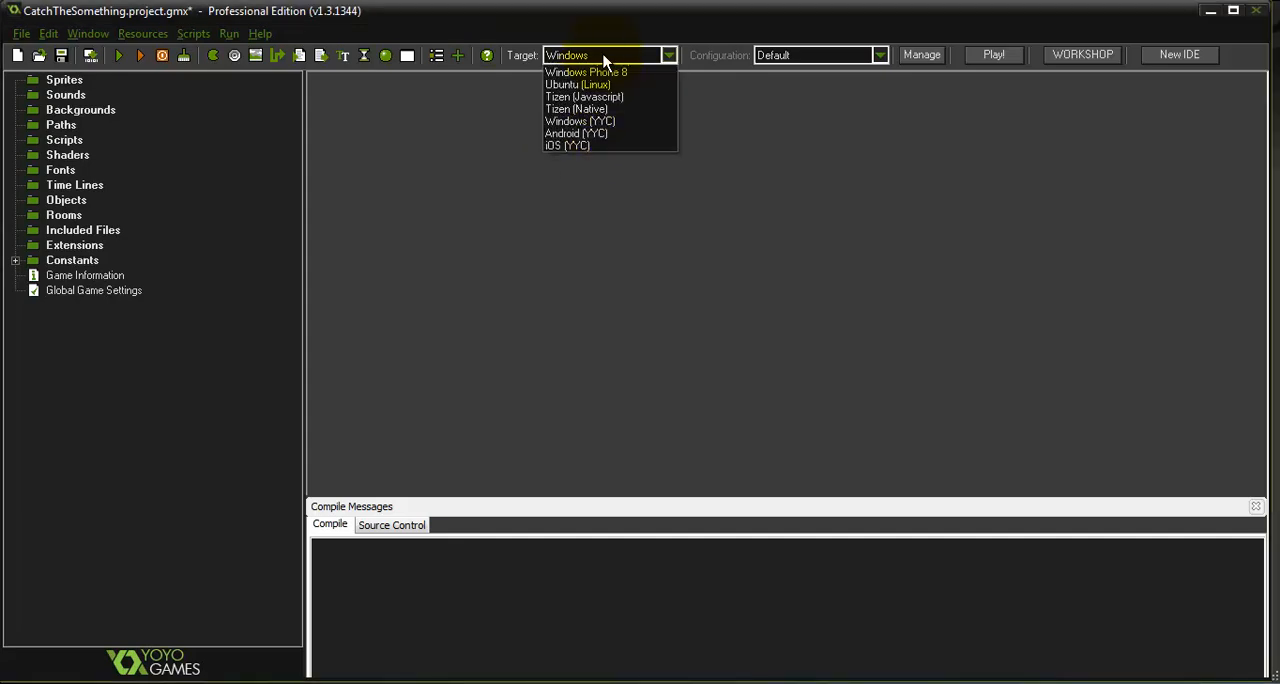
left_click(603, 57)
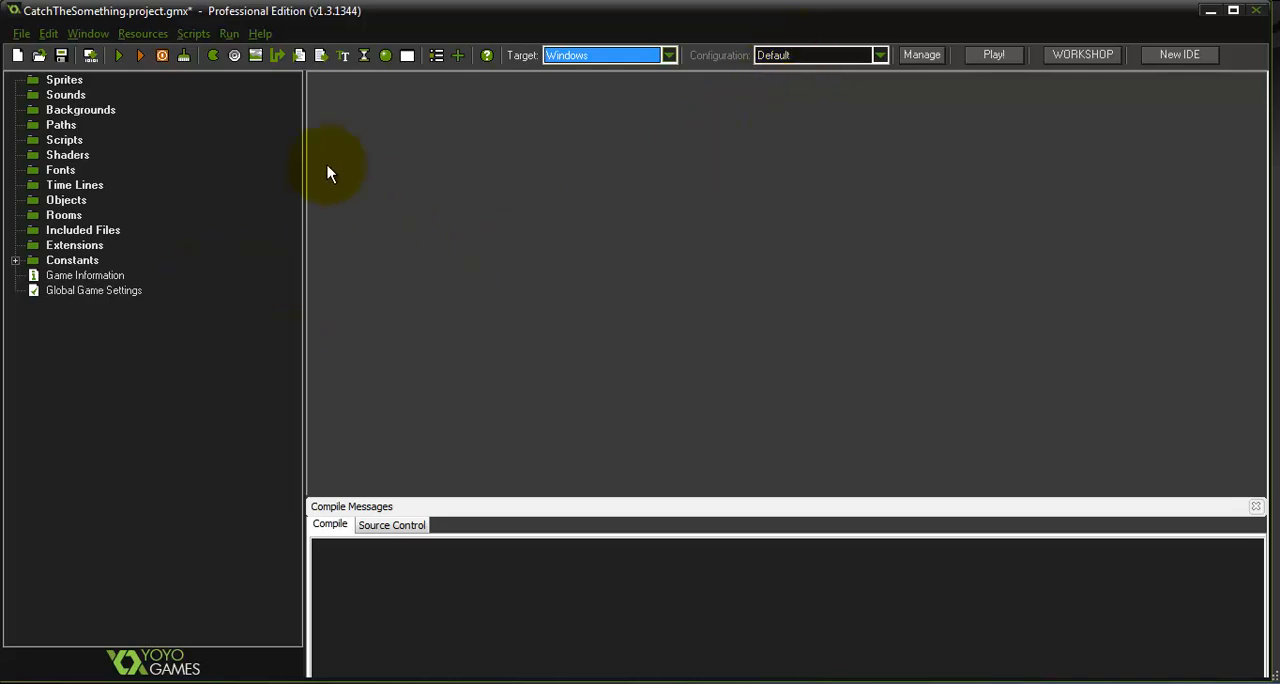
Go through the resource categories from Sprites down to Constants and expand the Constants group
left_click(76, 84)
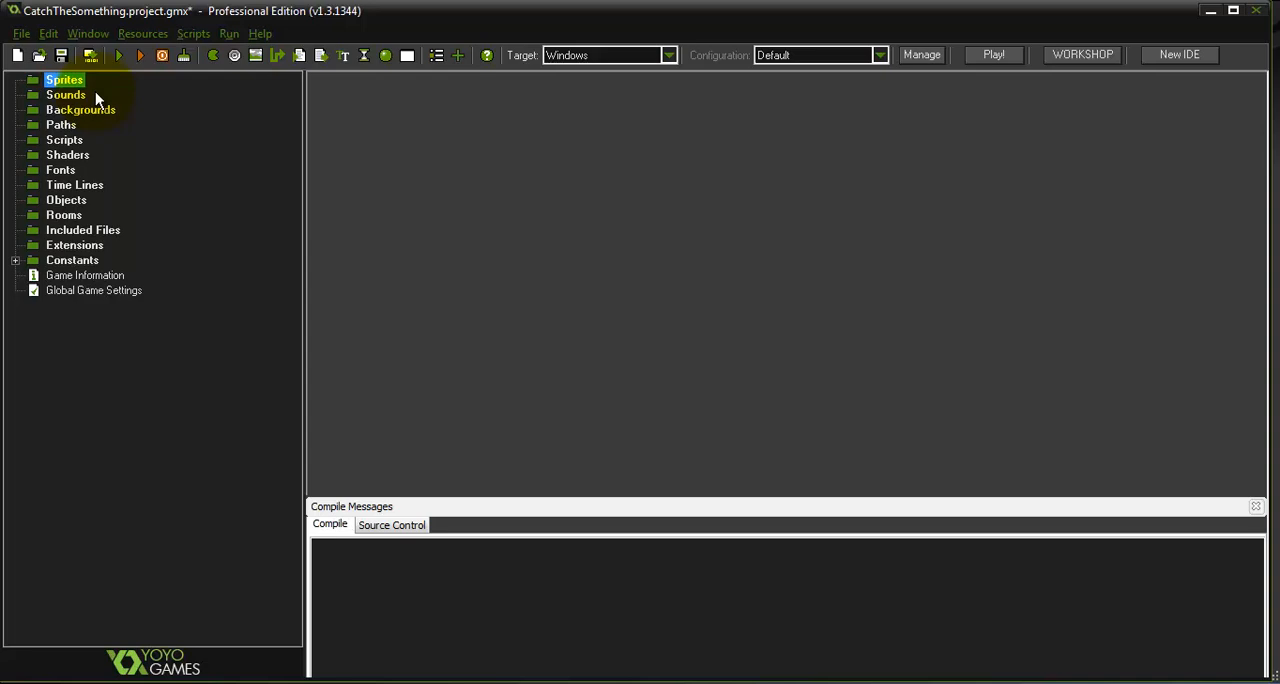
left_click(78, 96)
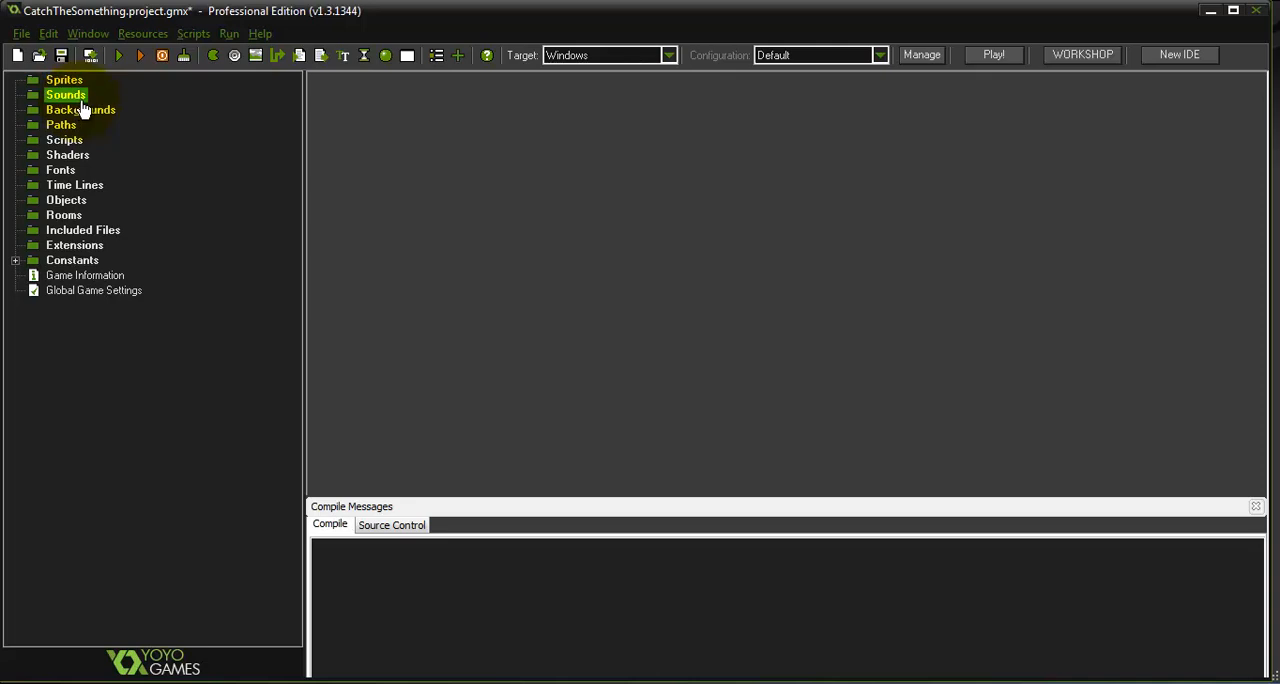
left_click(88, 111)
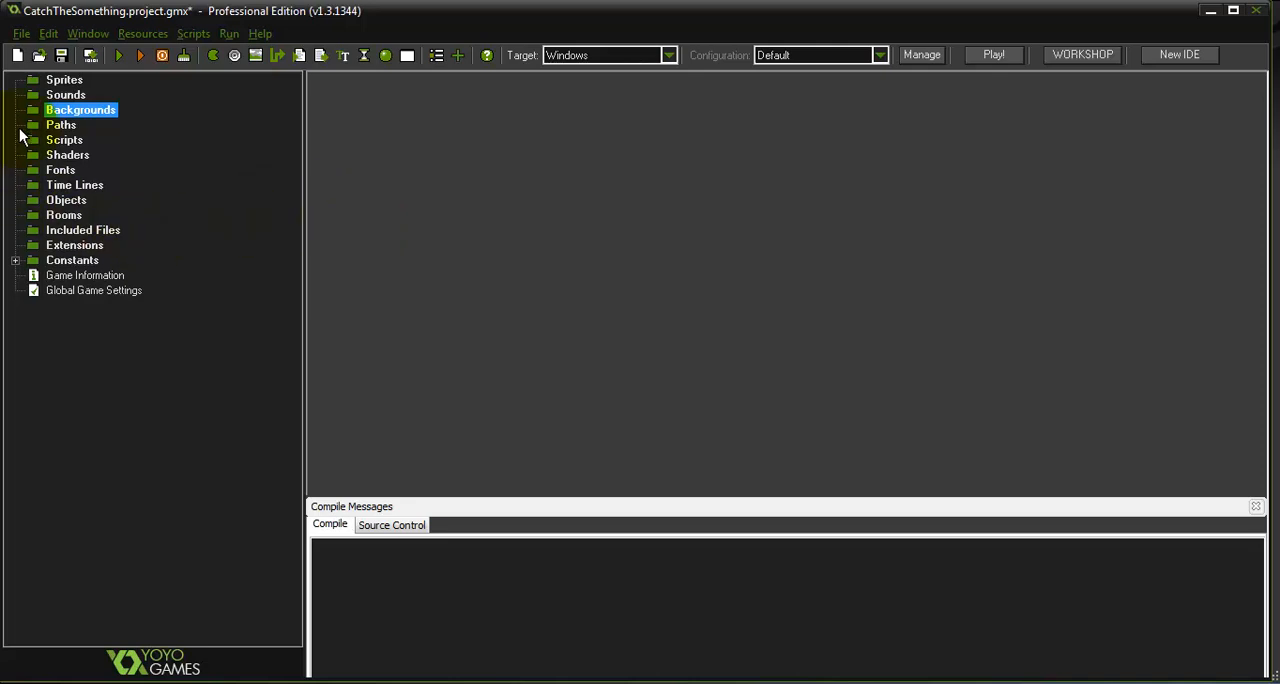
left_click(62, 81)
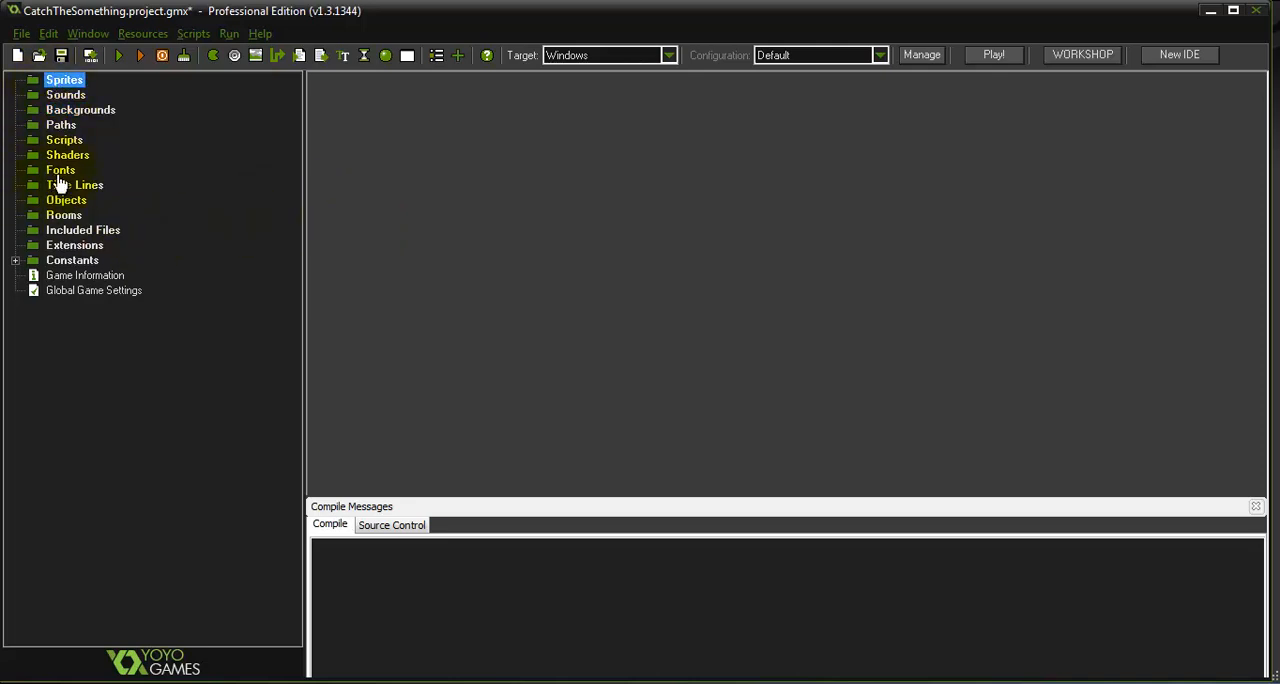
left_click(62, 125)
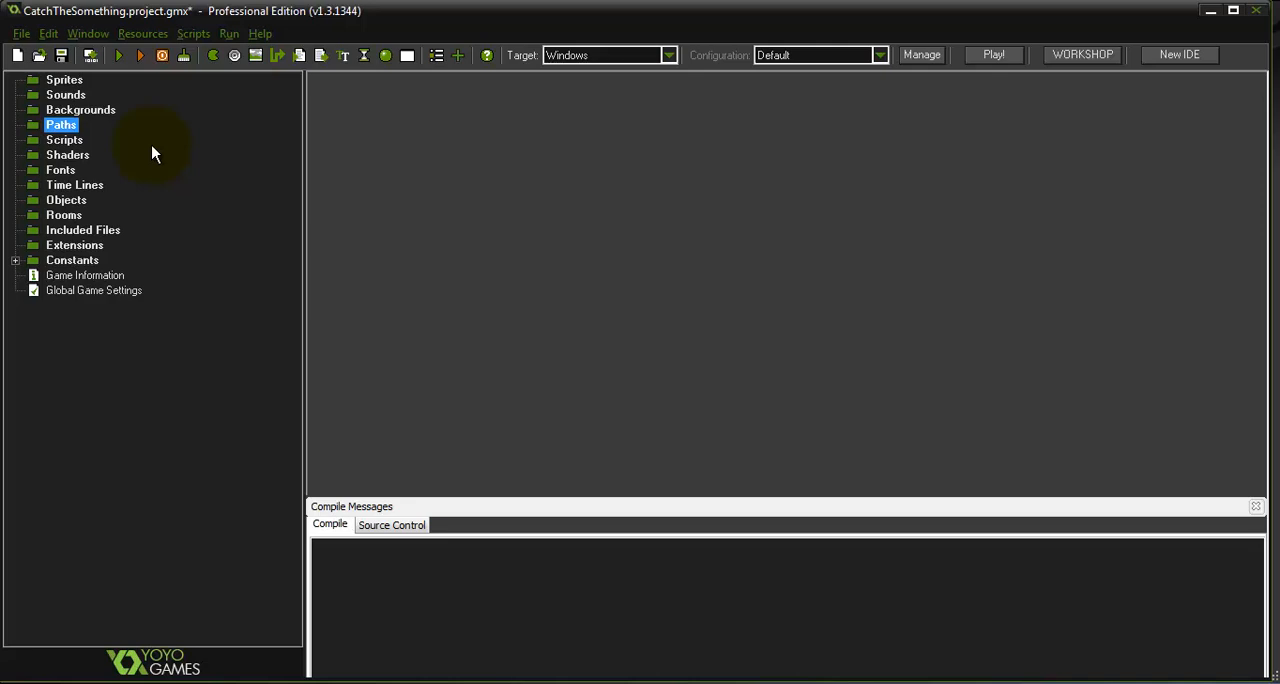
key("Down")
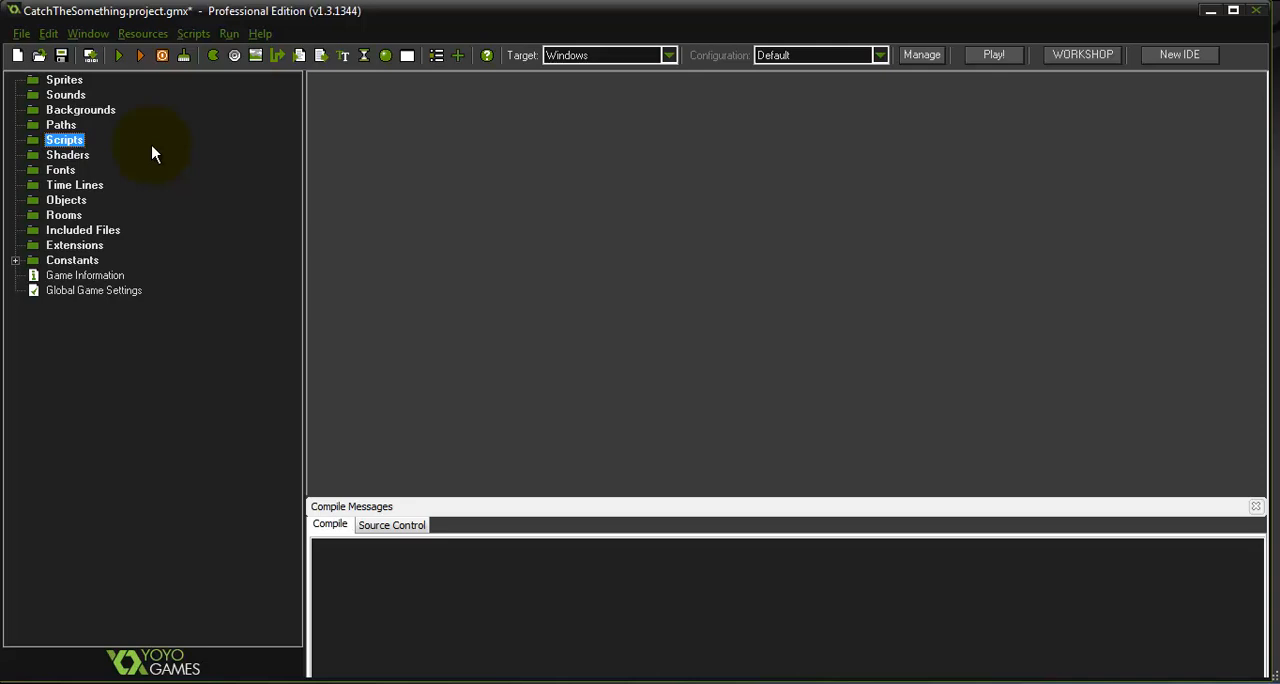
key("Down")
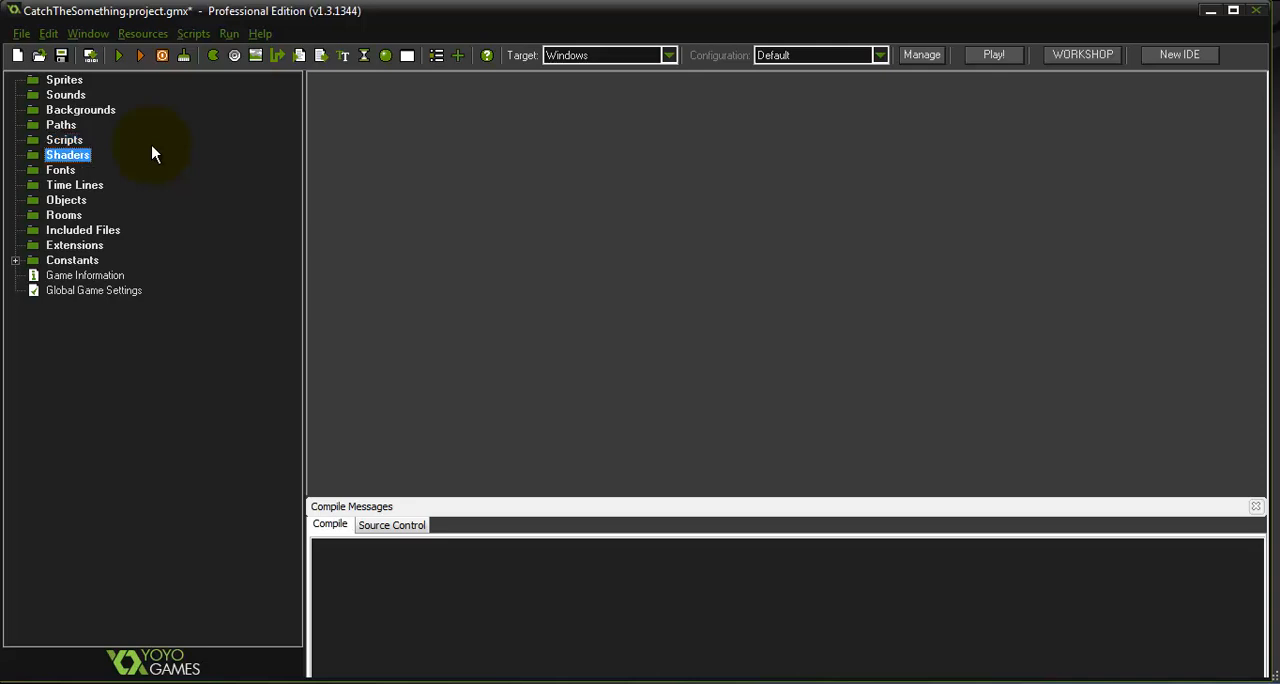
key("Down")
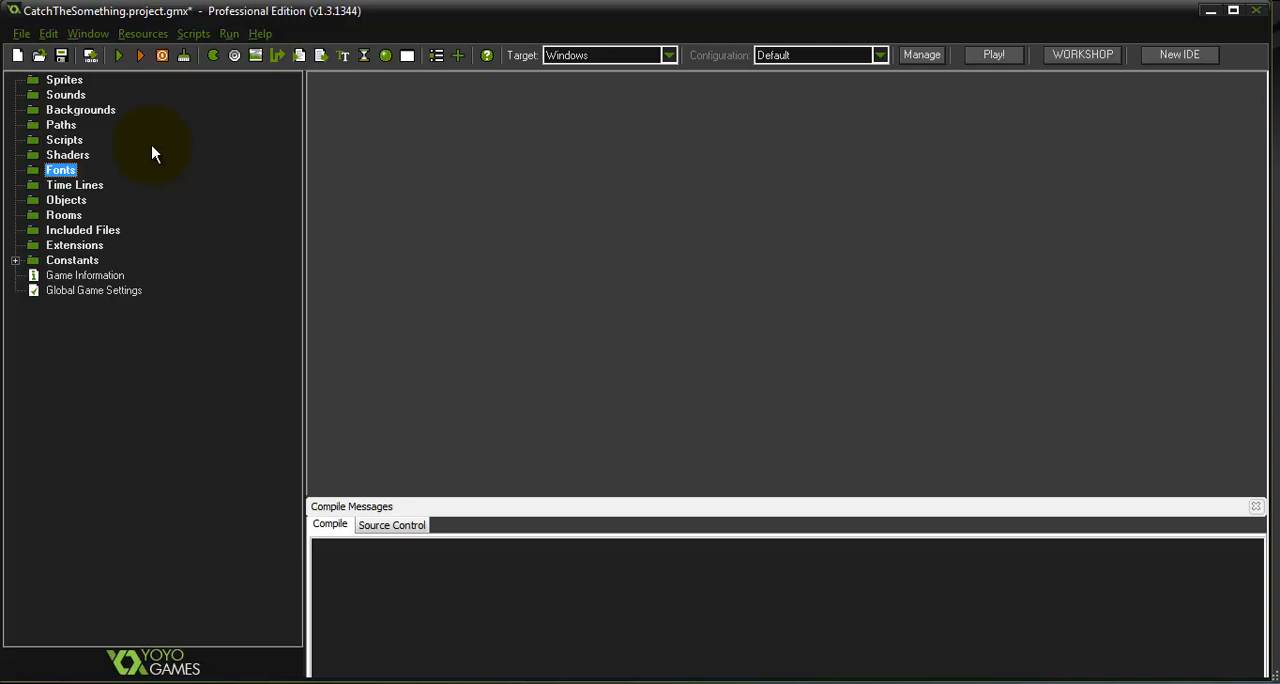
key("Down")
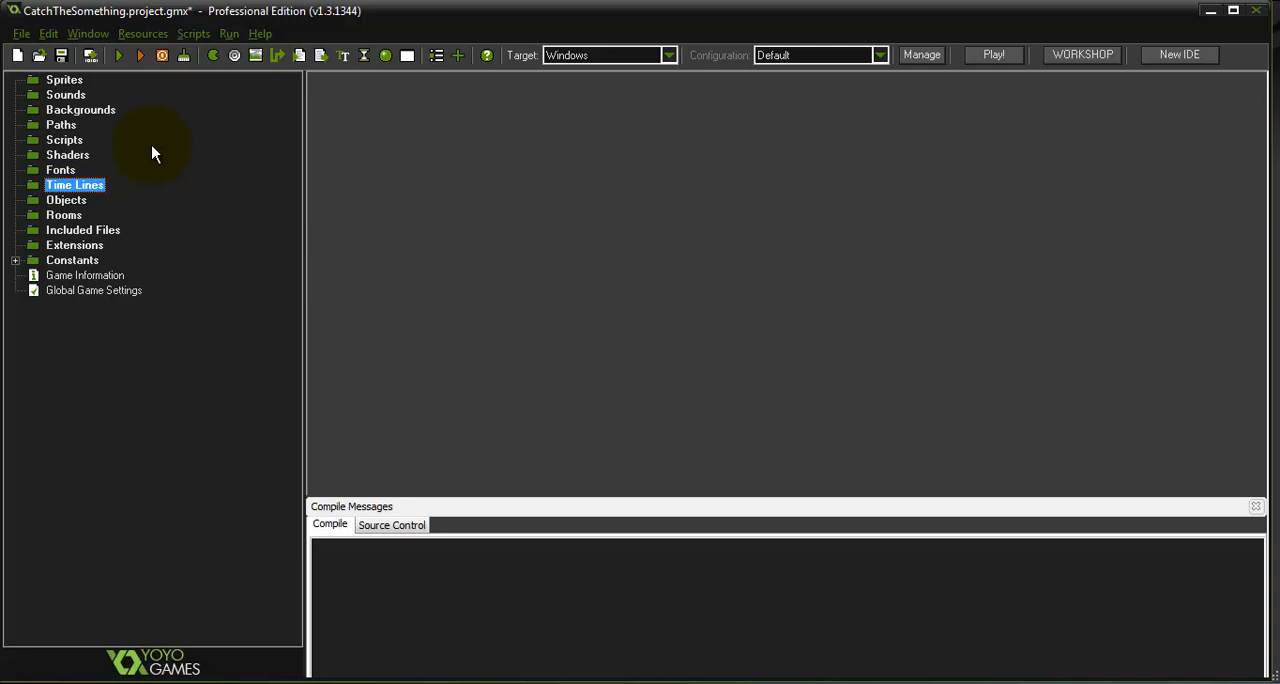
key("Down")
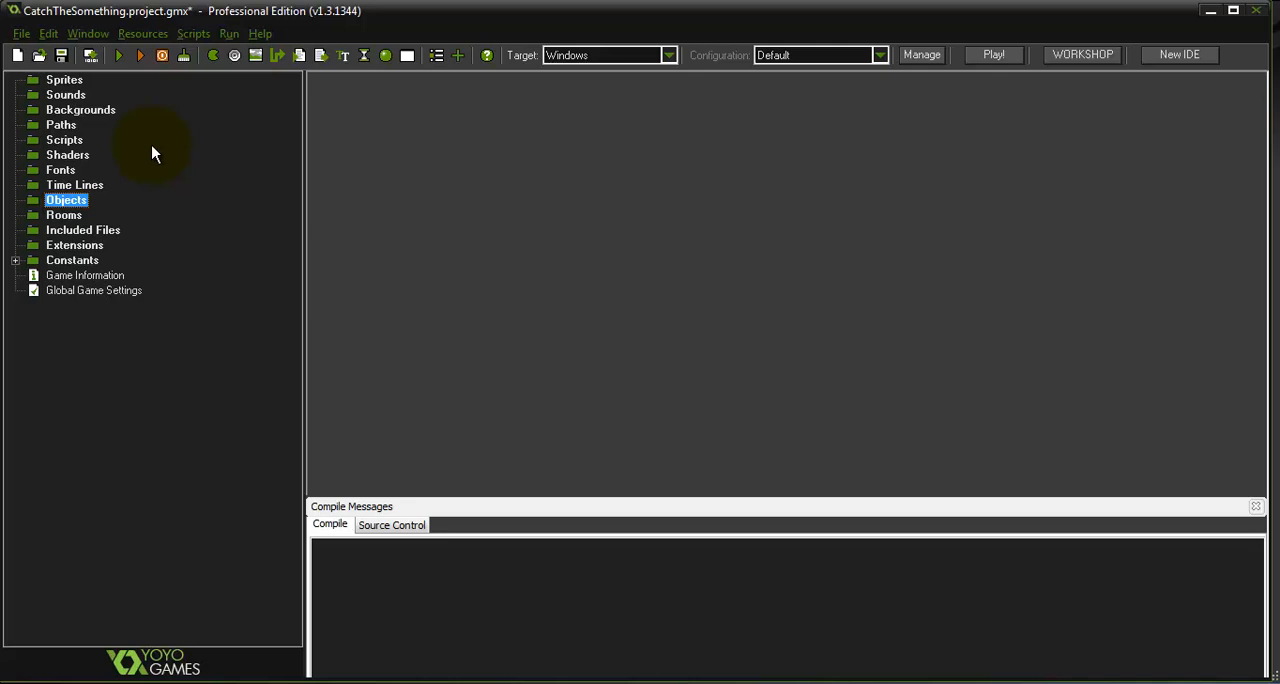
key("Down")
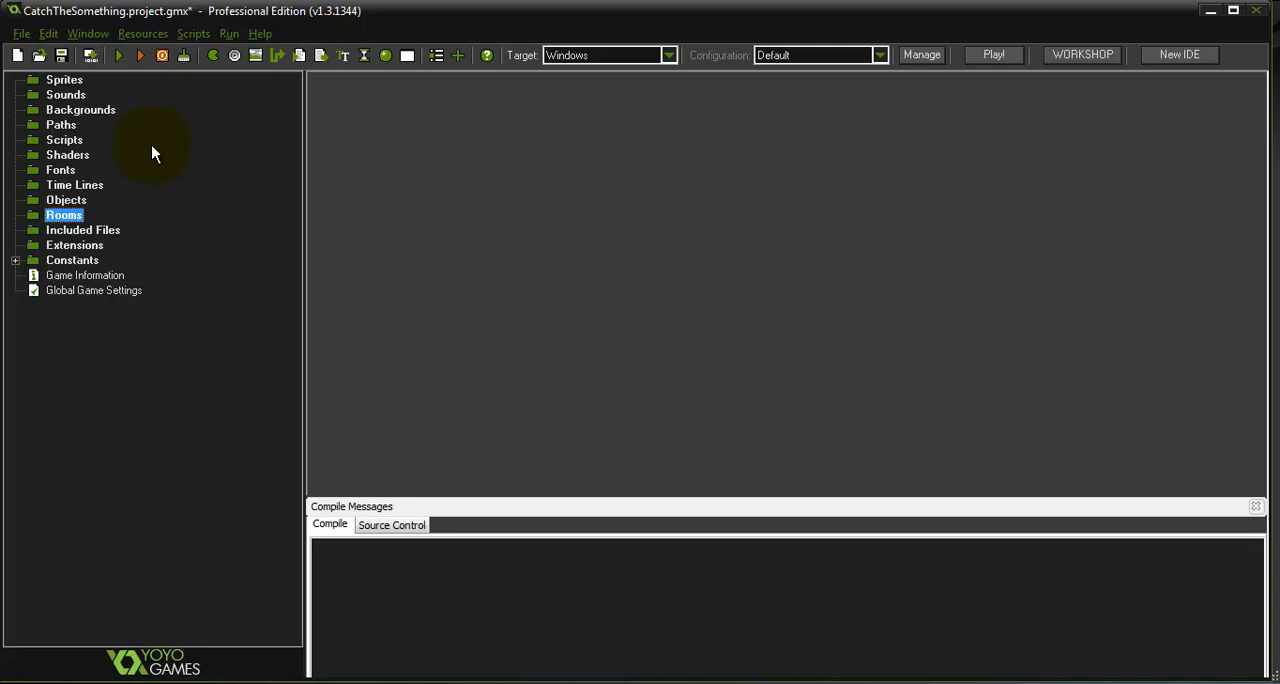
key("Down")
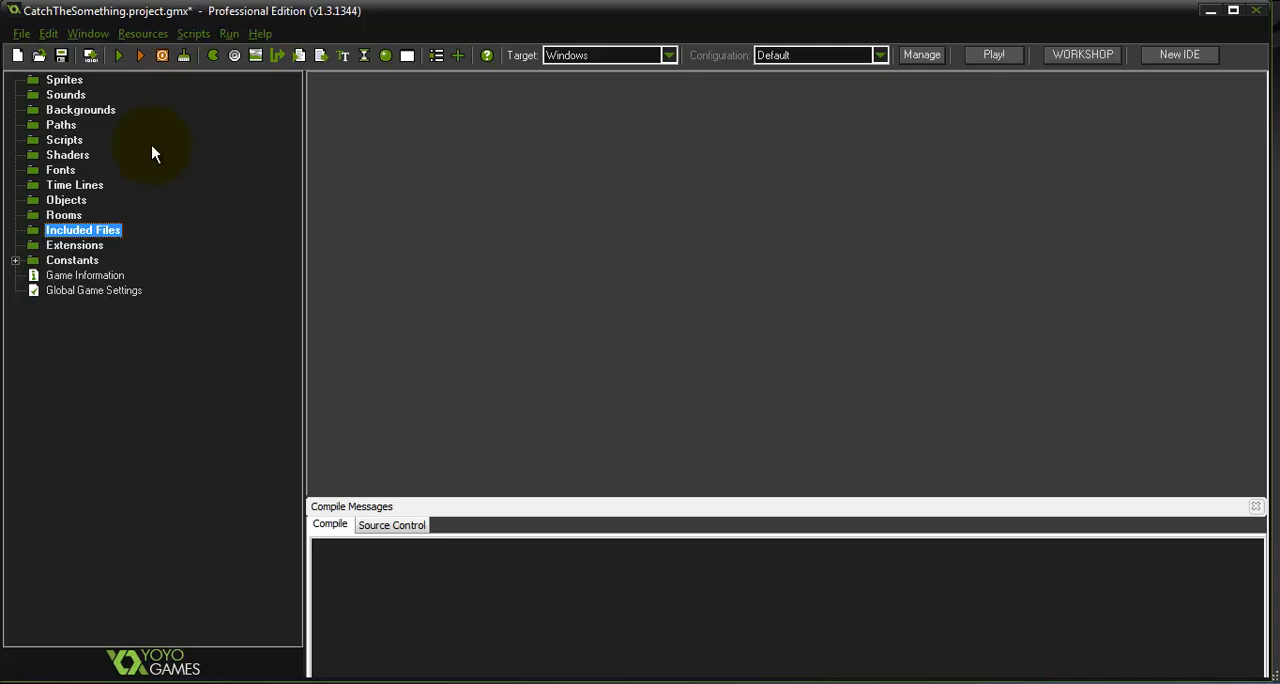
key("Down")
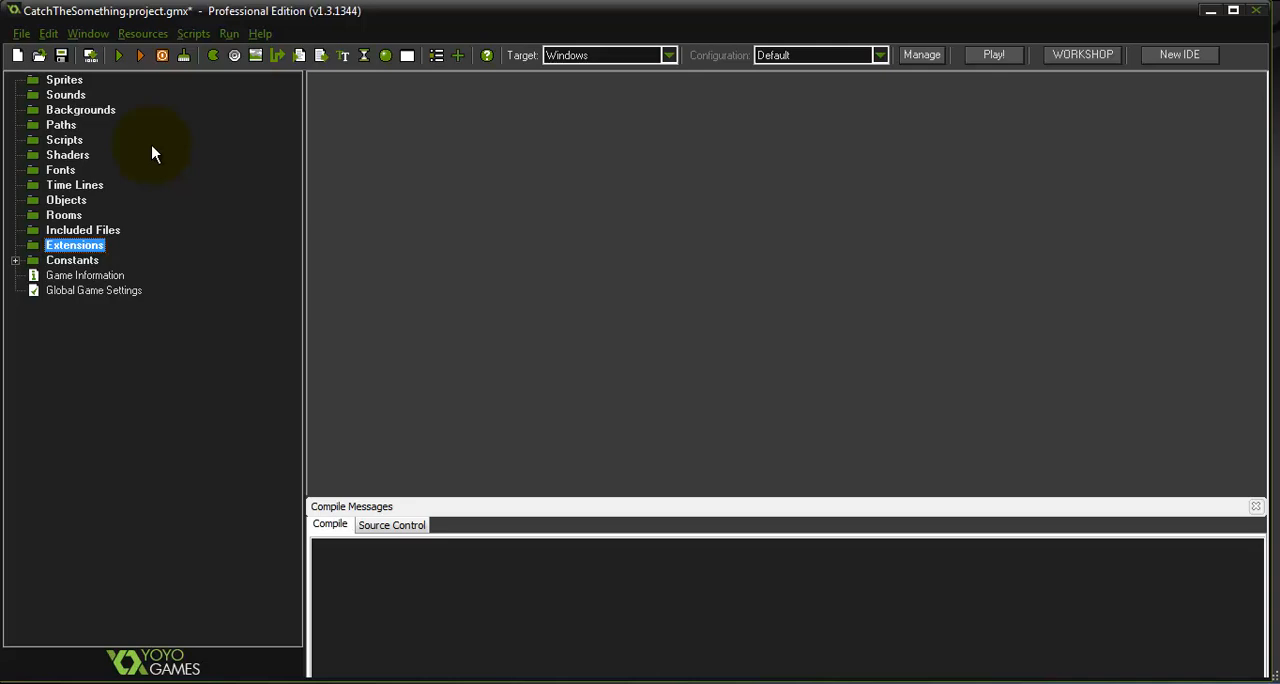
key("Down")
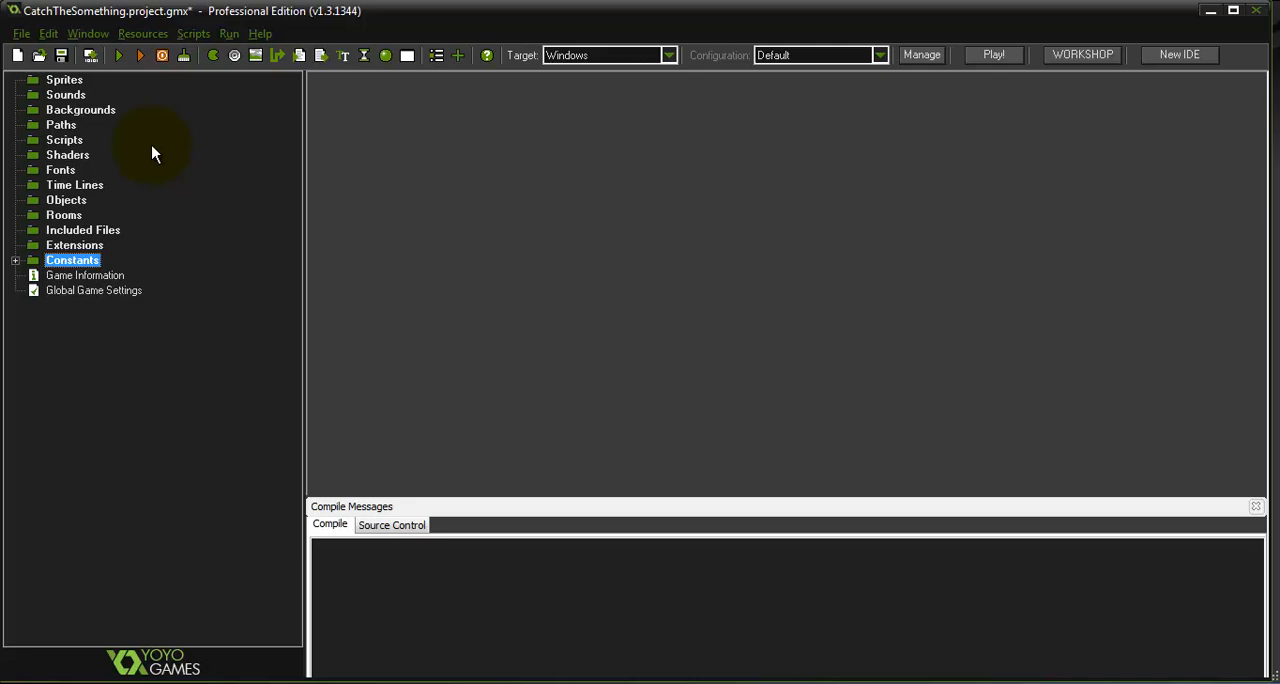
left_click(15, 260)
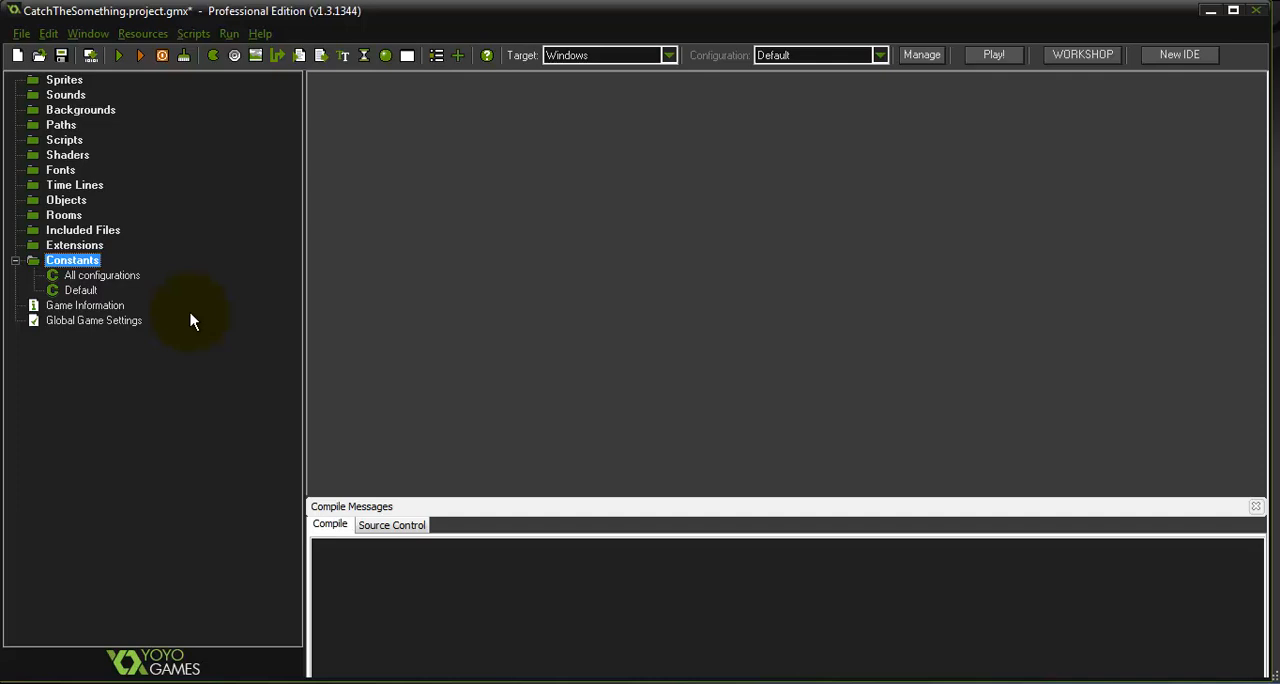
Inspect the Game Information editor and the Project Info and Windows sections of Global Game Settings, closing both without changes
double_click(95, 306)
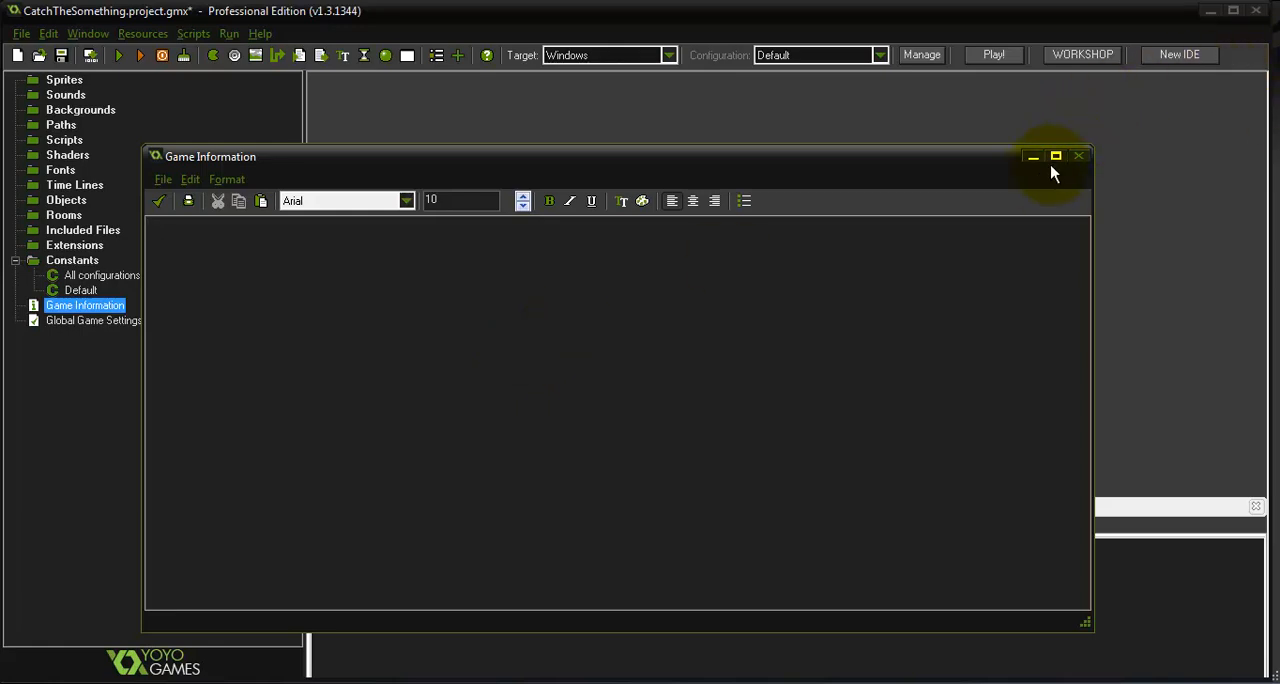
left_click(1075, 157)
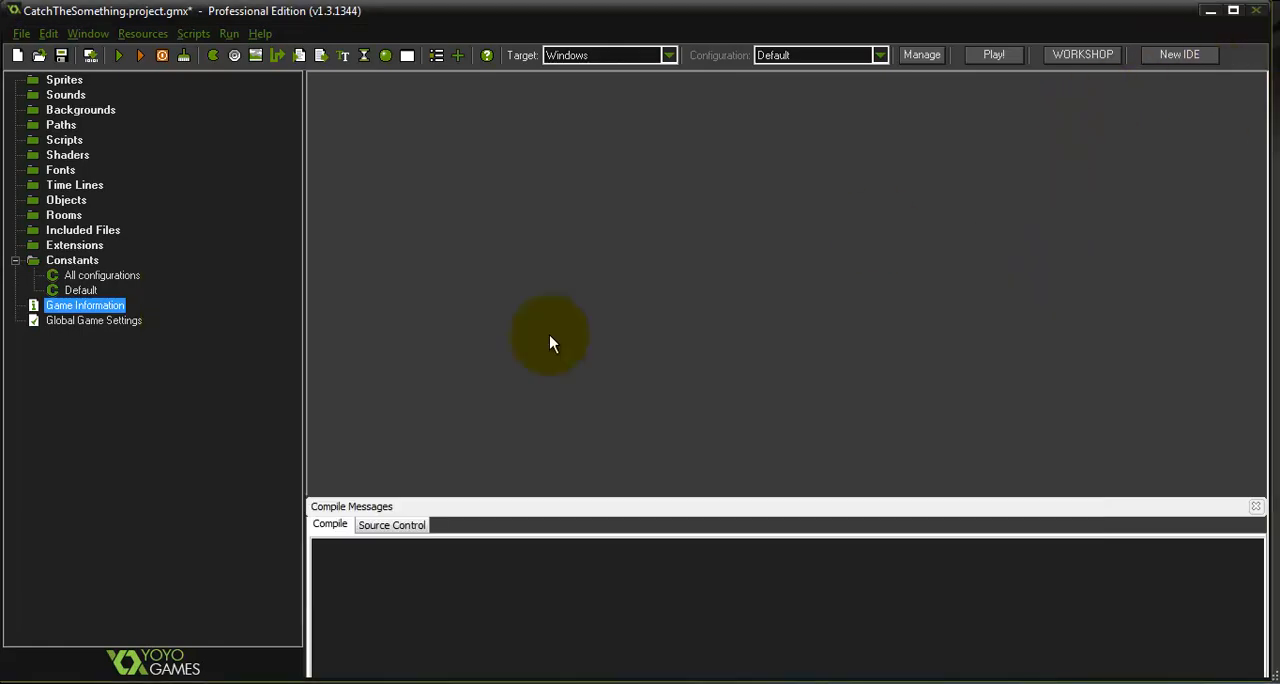
double_click(100, 321)
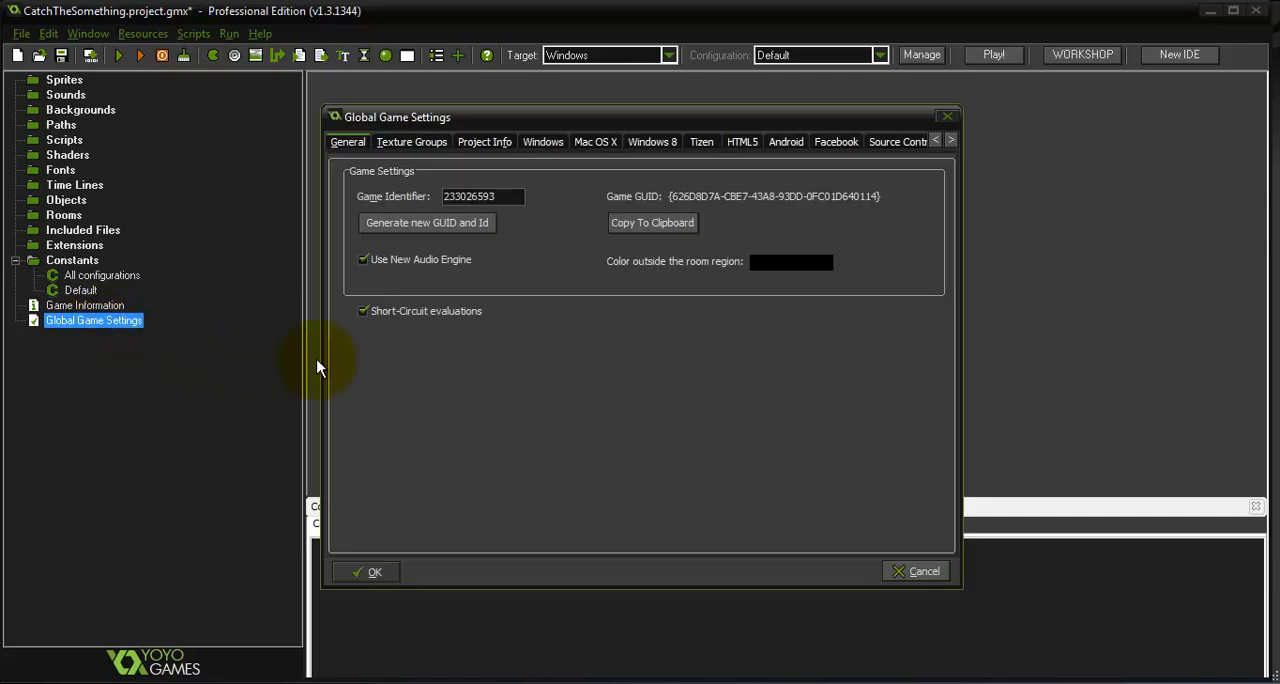
left_click(485, 144)
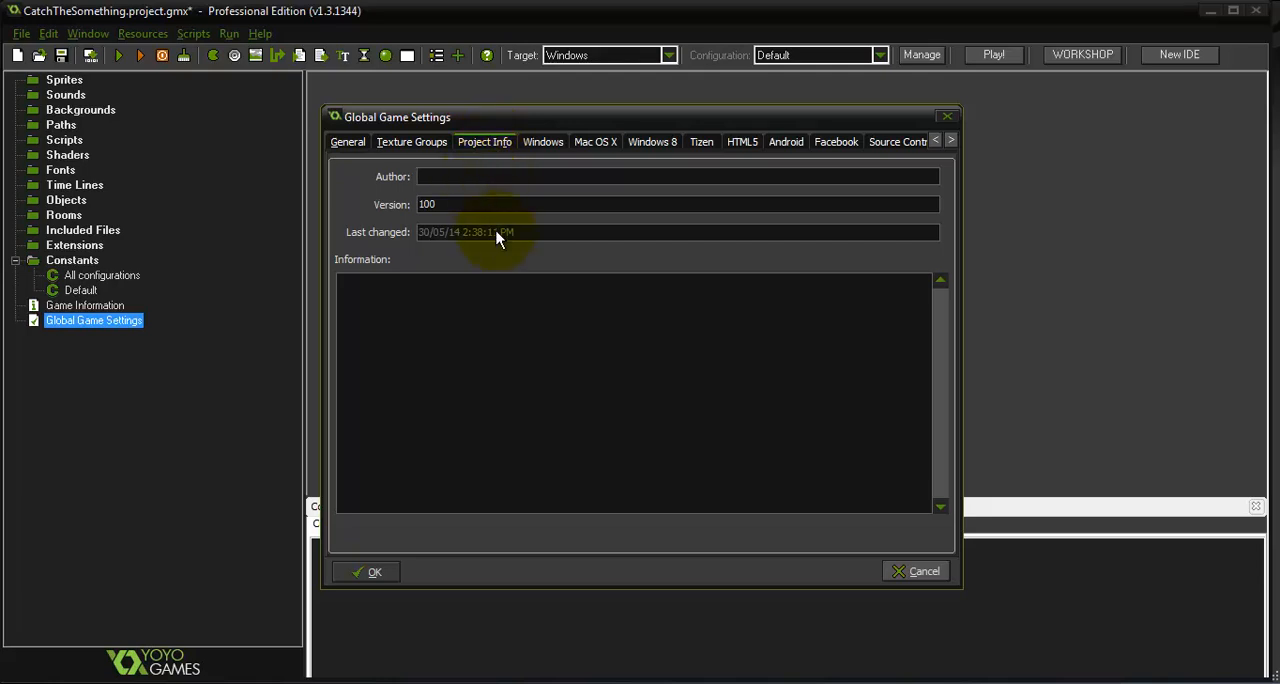
left_click(547, 145)
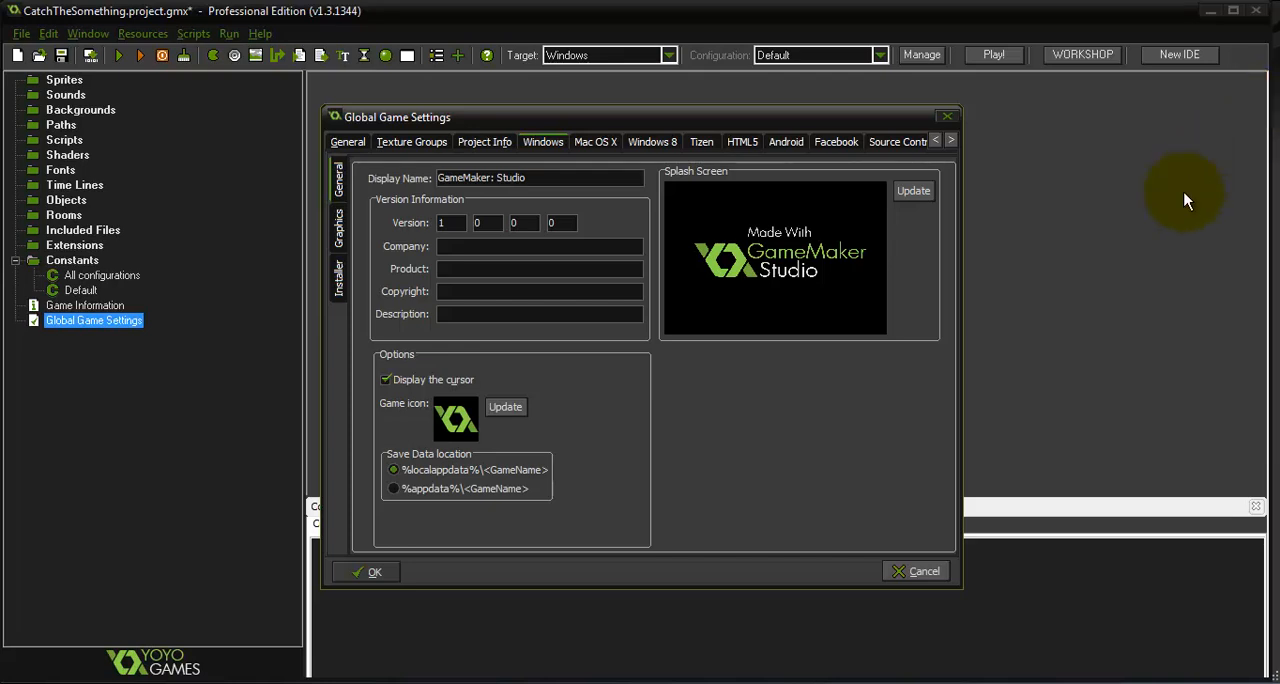
left_click(948, 116)
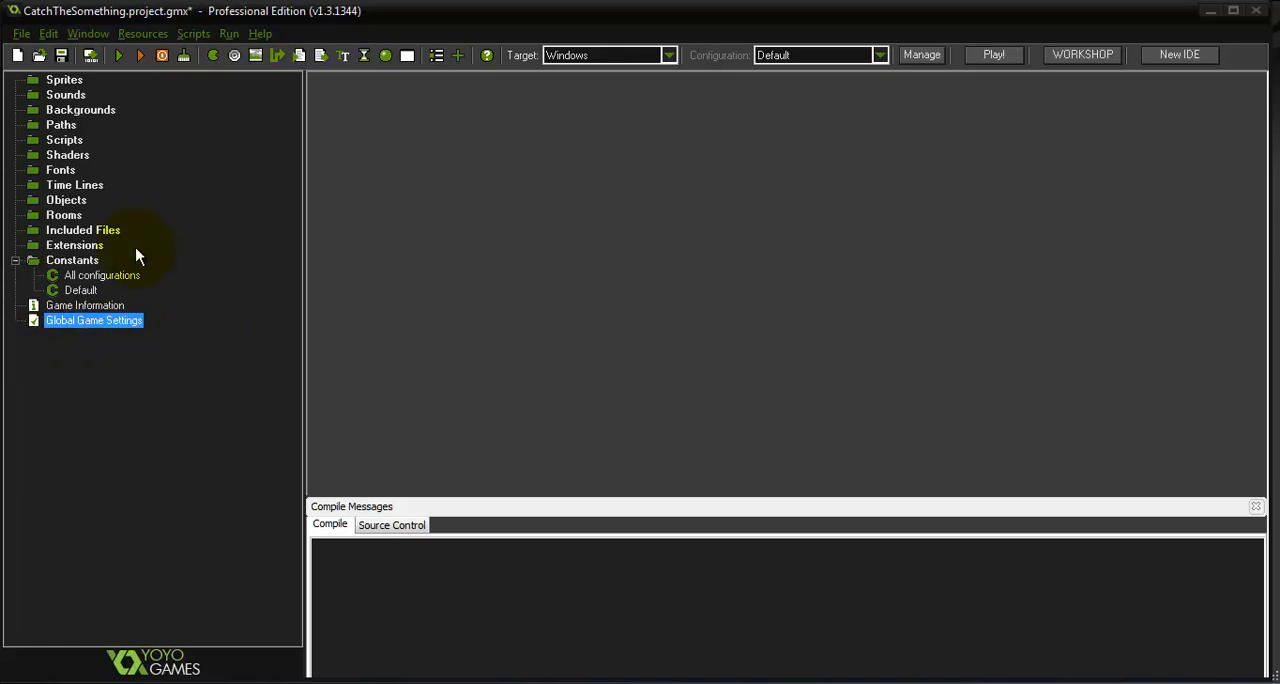
Look over the available commands for creating sprites and other resources
right_click(60, 82)
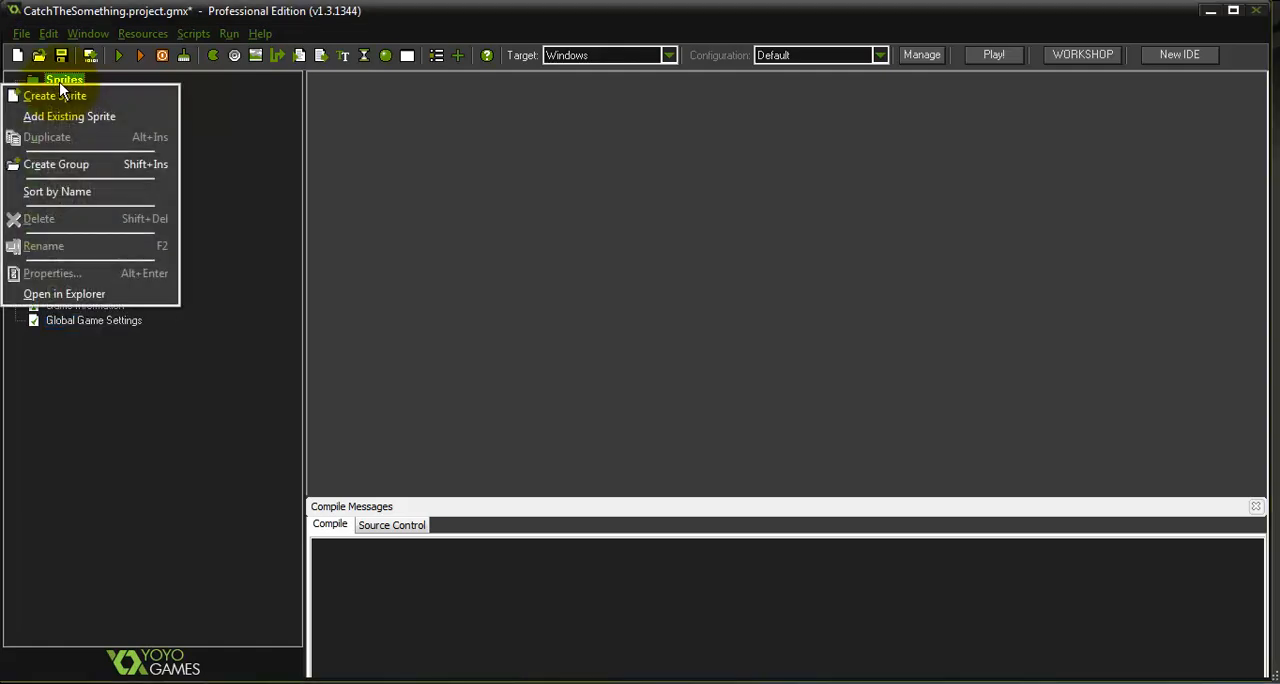
left_click(236, 135)
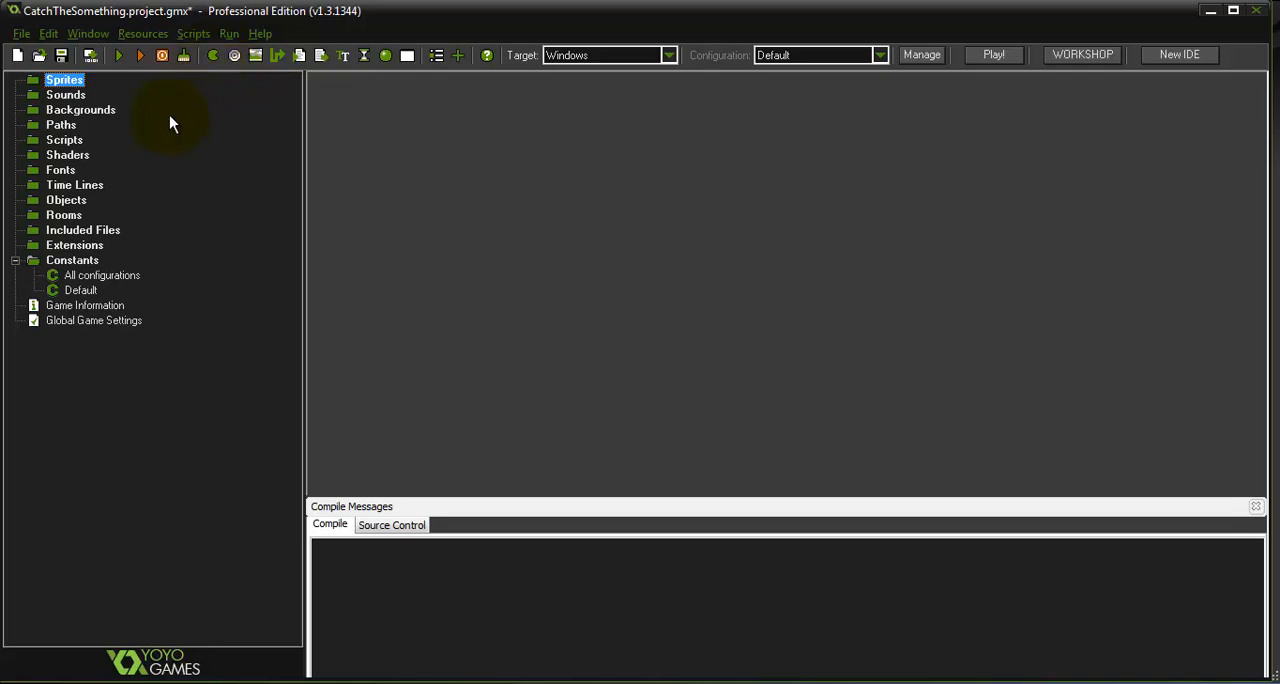
left_click(140, 34)
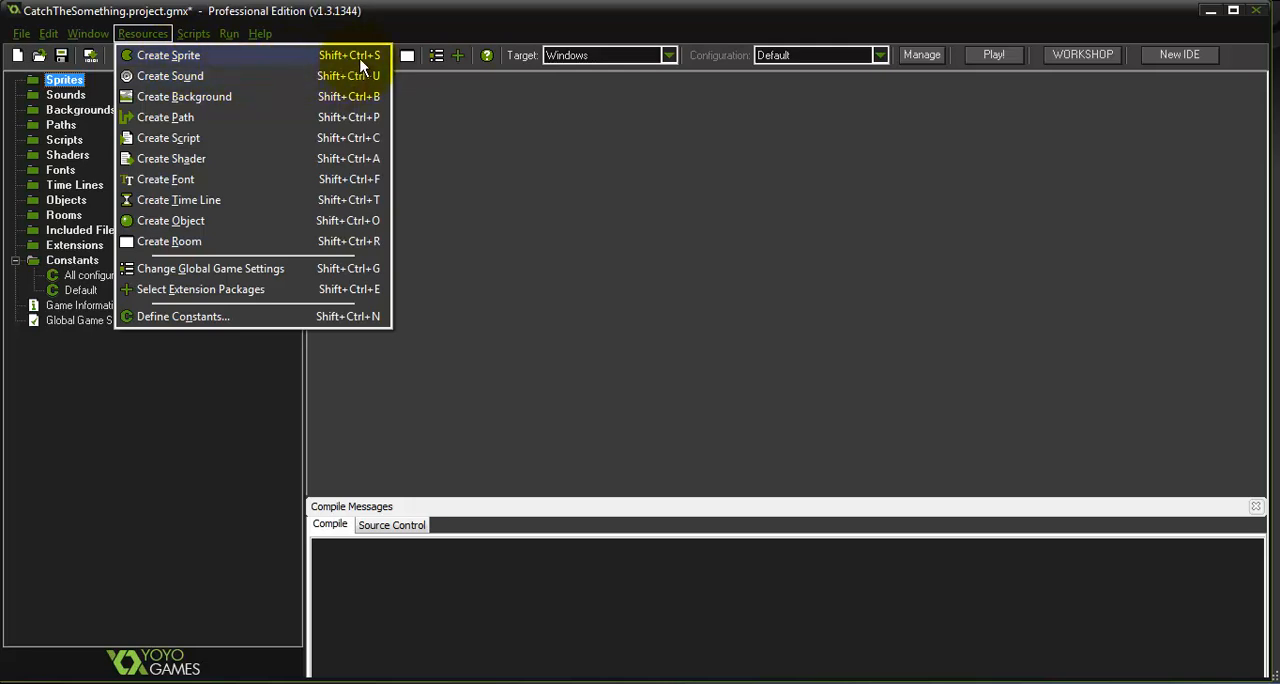
left_click(431, 191)
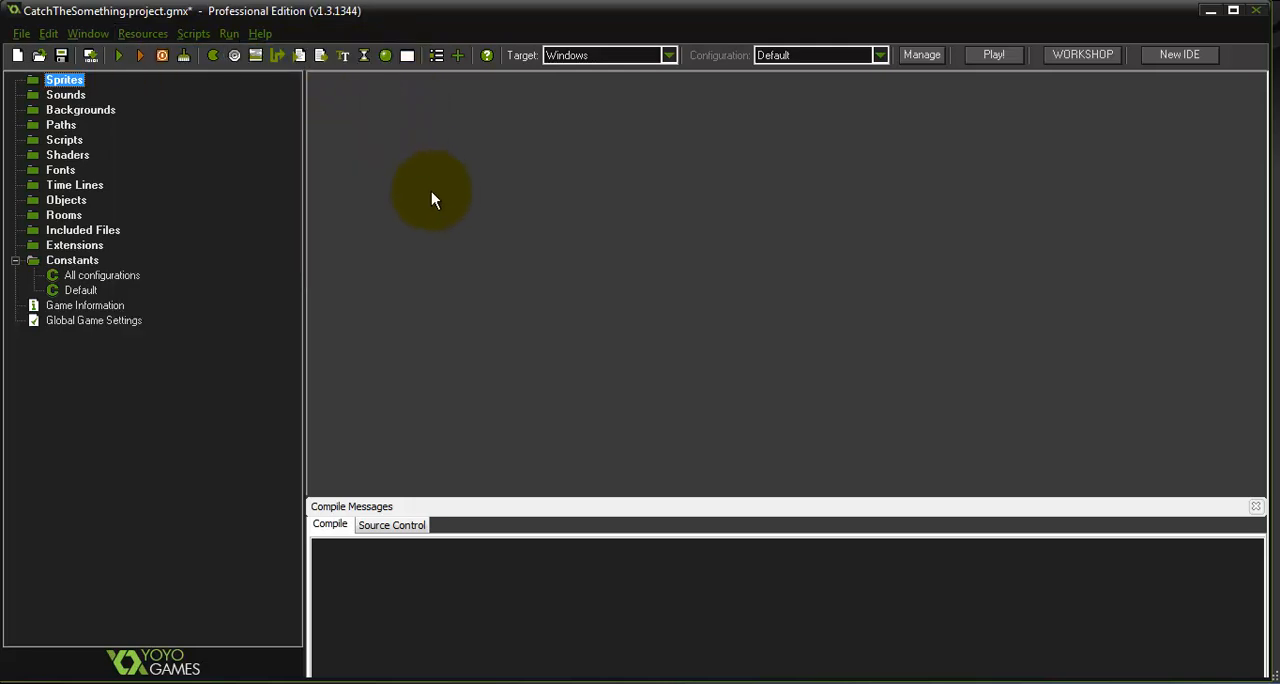
Create a new sprite and name it sprWall
right_click(72, 86)
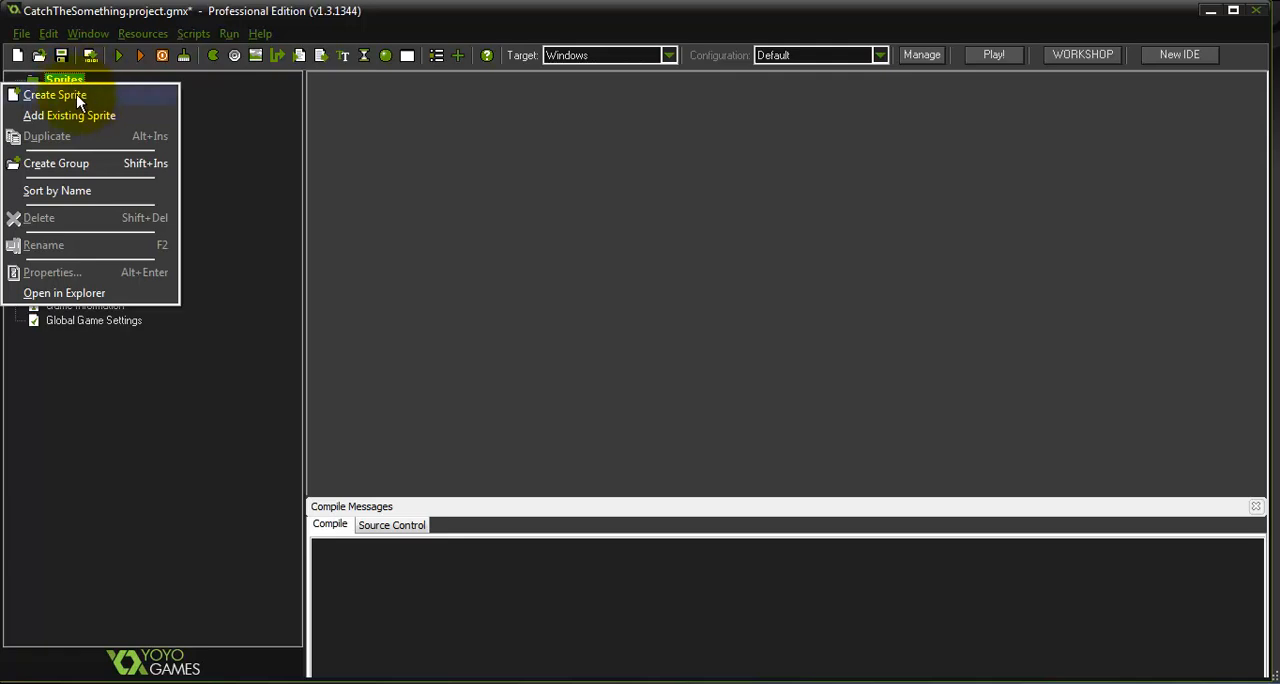
left_click(56, 94)
double_click(573, 137)
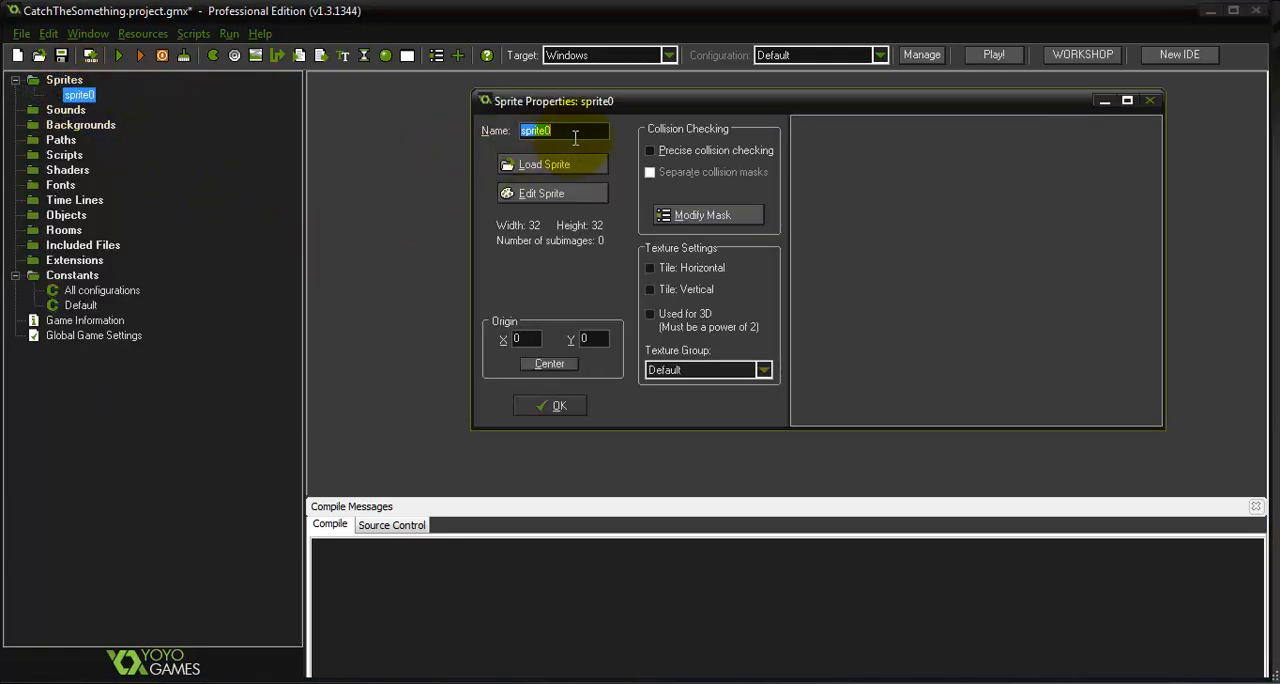
type("sp")
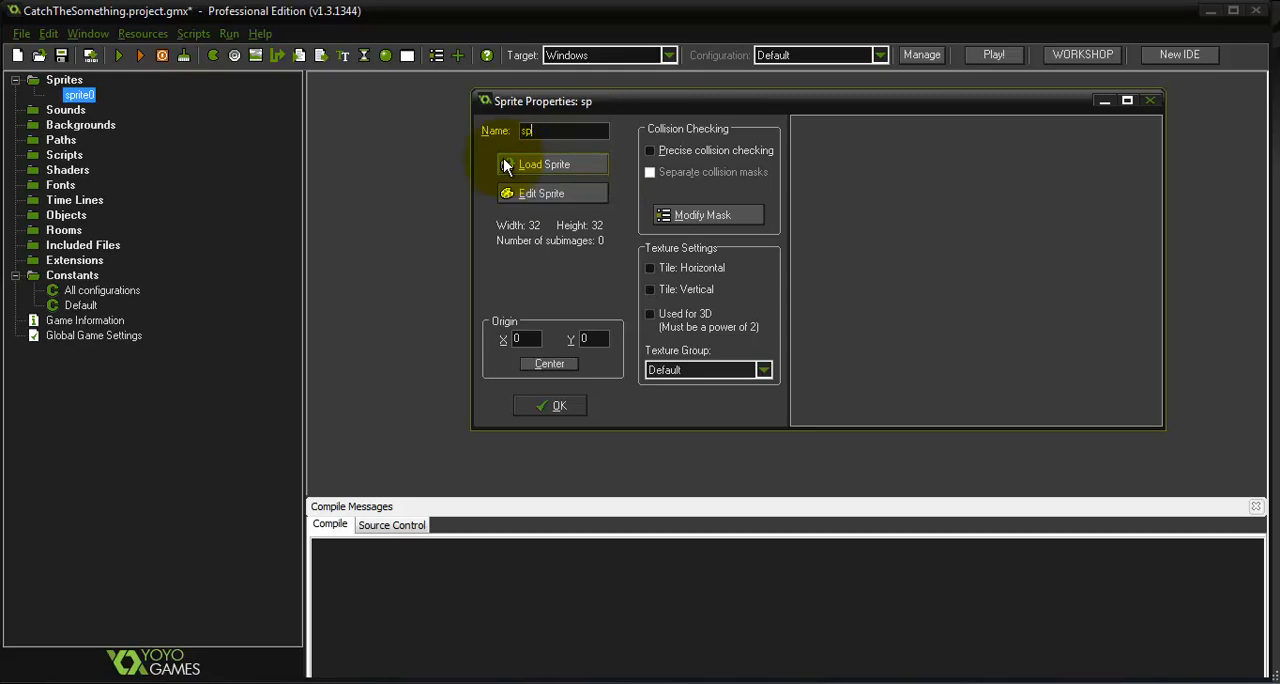
type("rWall")
Open sprWall for editing and create a blank image 48 pixels wide and 48 pixels high
left_click(551, 194)
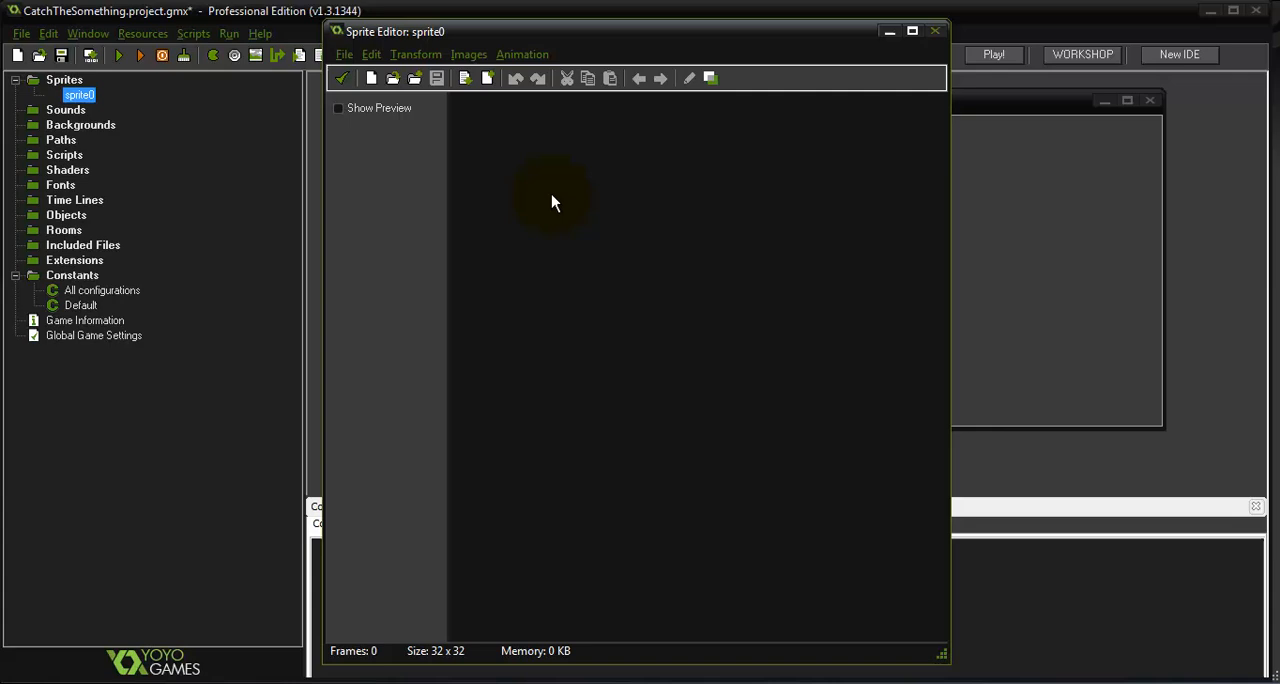
left_click(371, 79)
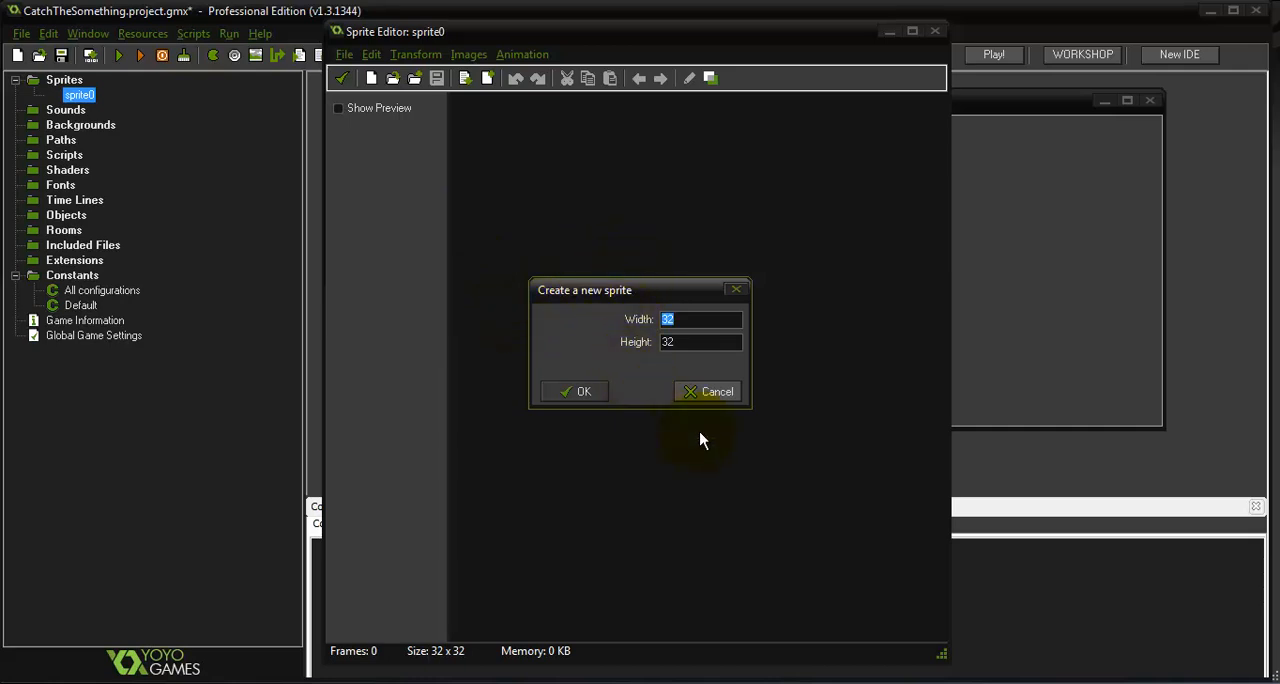
type("48")
double_click(690, 342)
type("48")
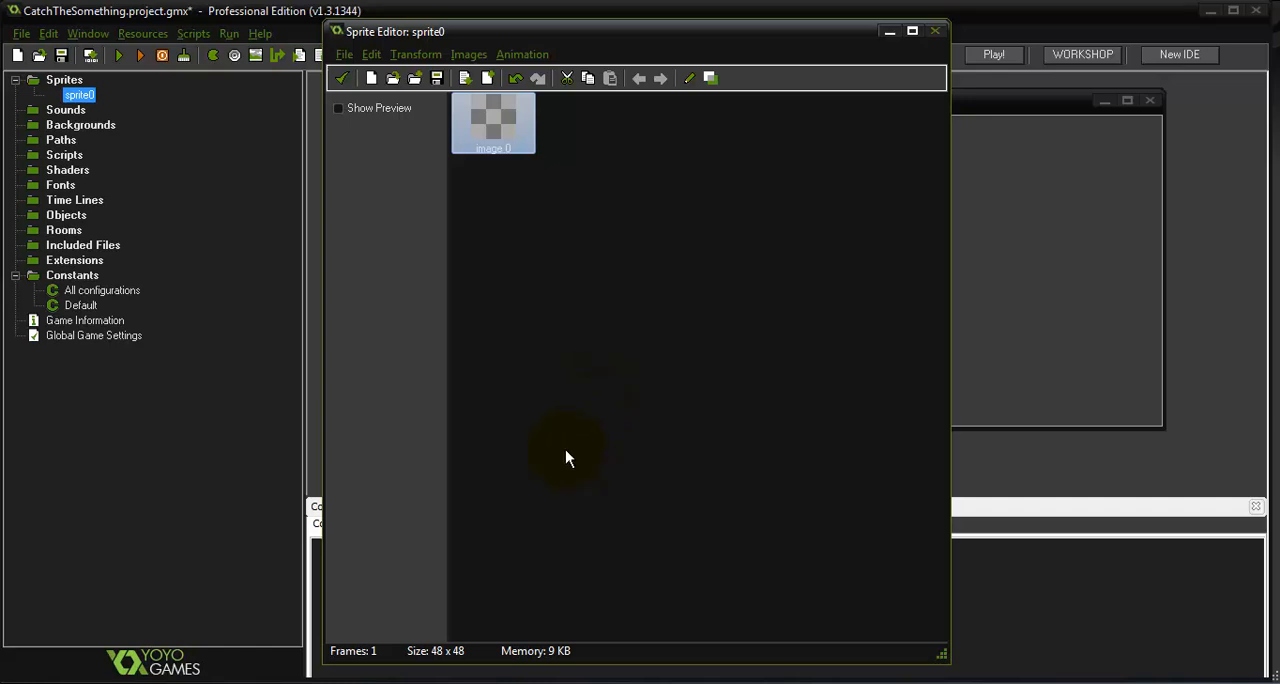
Flood-fill the sprWall image with solid blue, then save the image and confirm the sprite
left_click(506, 147)
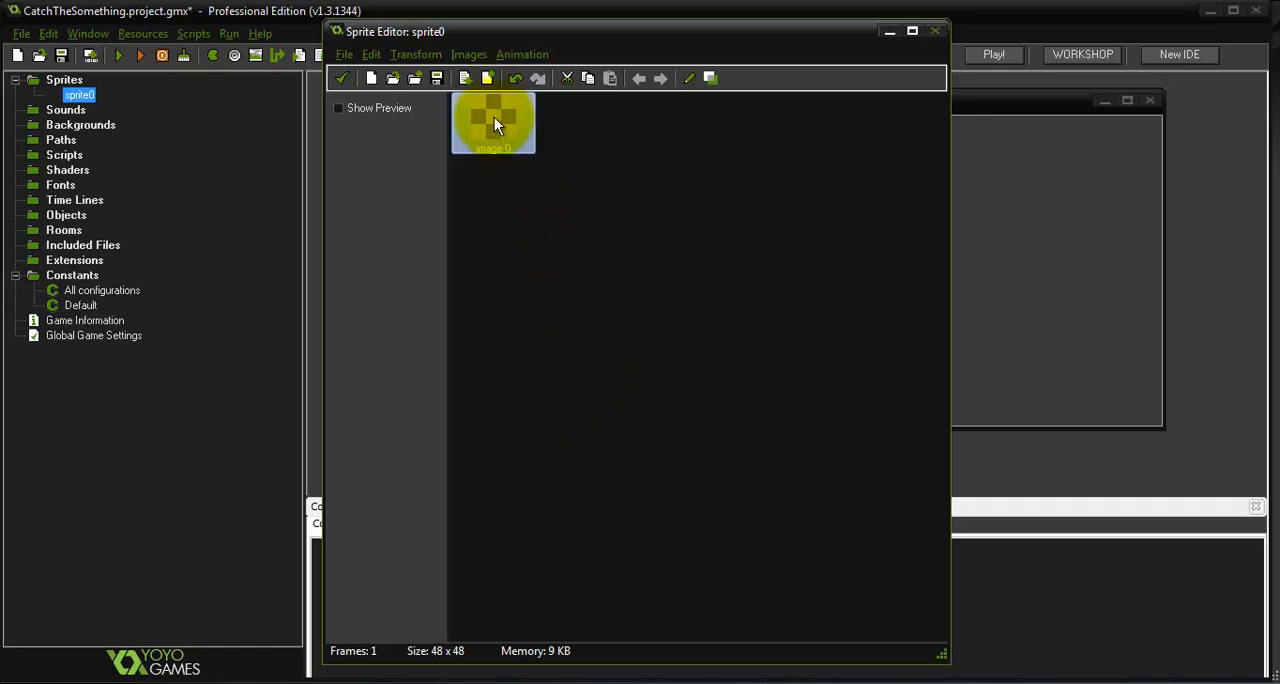
double_click(494, 120)
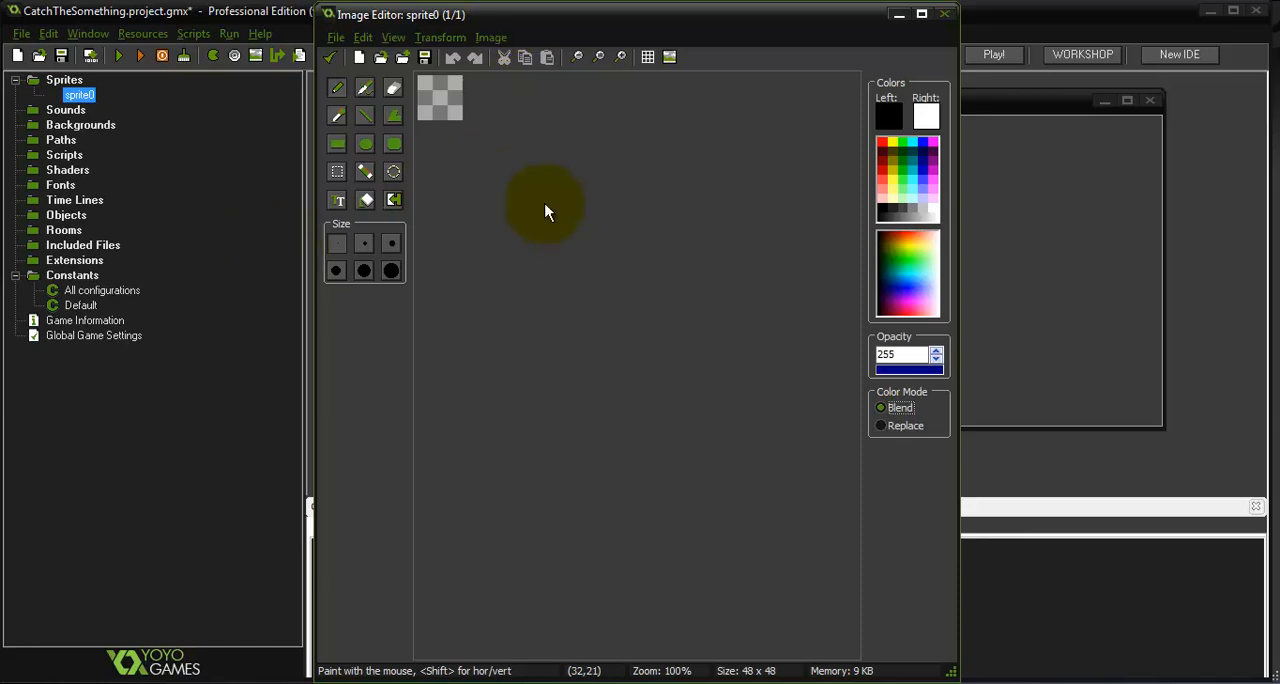
mouse_move(917, 277)
left_mouse_down()
mouse_move(914, 301)
mouse_move(897, 287)
mouse_move(914, 276)
mouse_move(914, 296)
left_mouse_up()
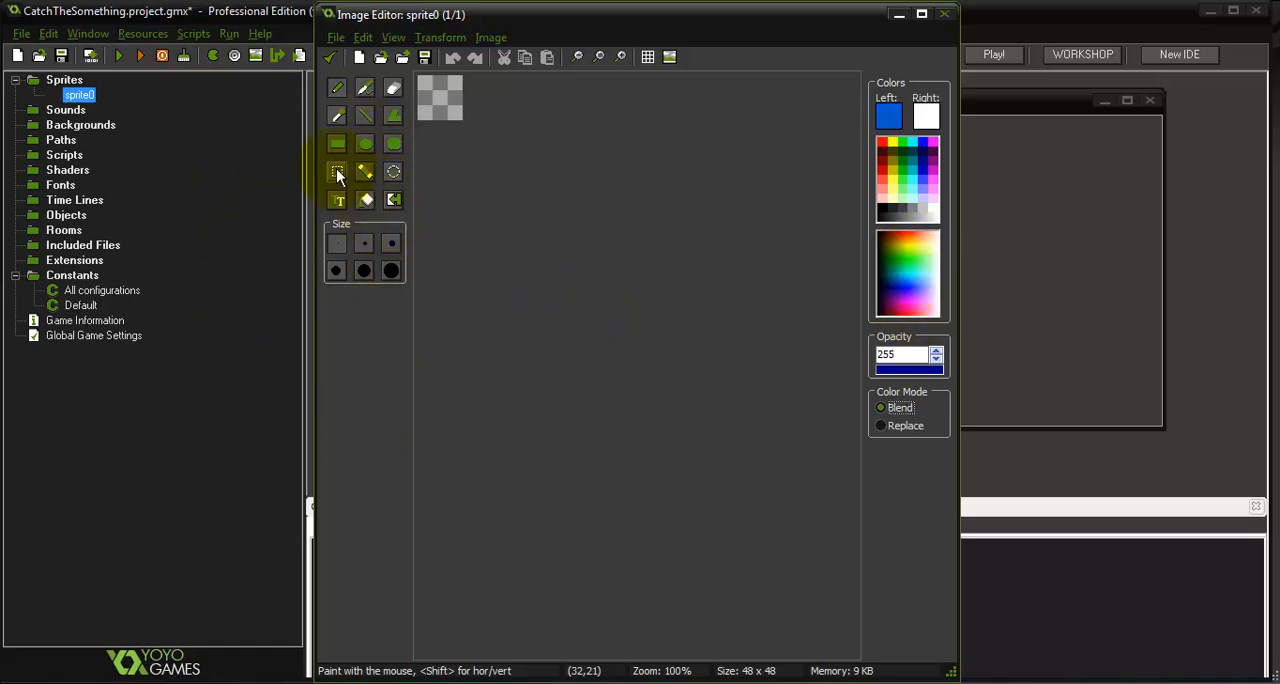
left_click(368, 200)
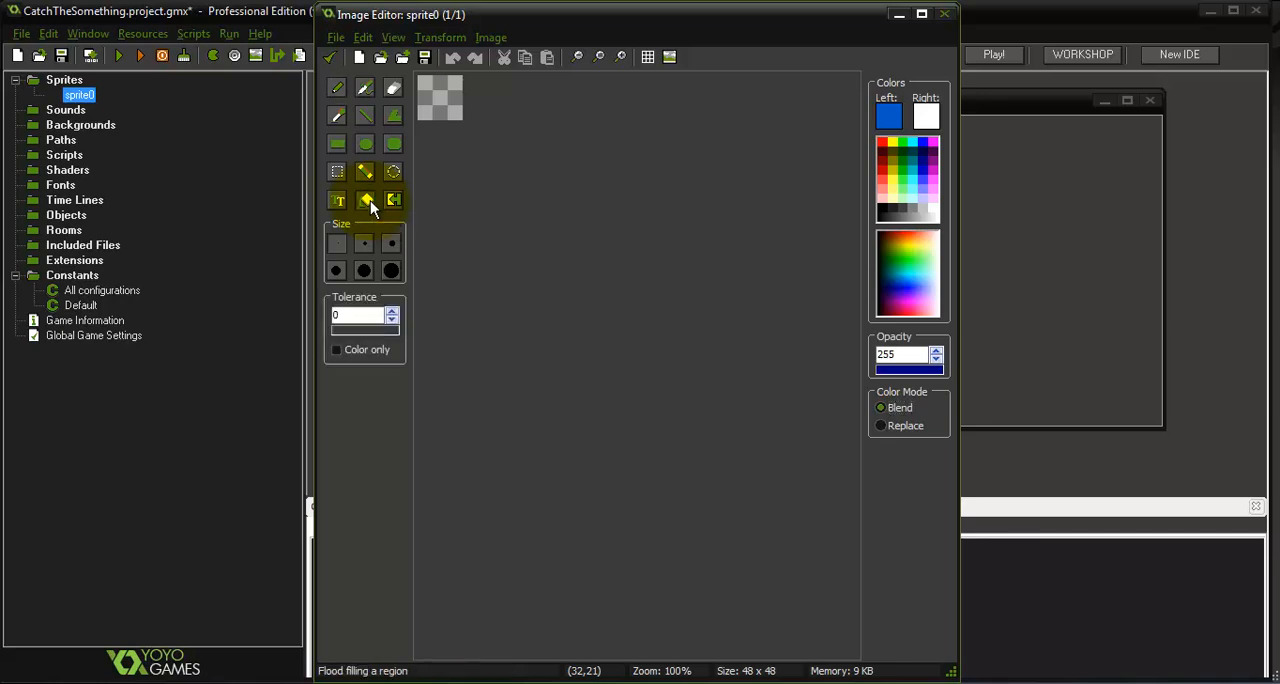
left_click(450, 92)
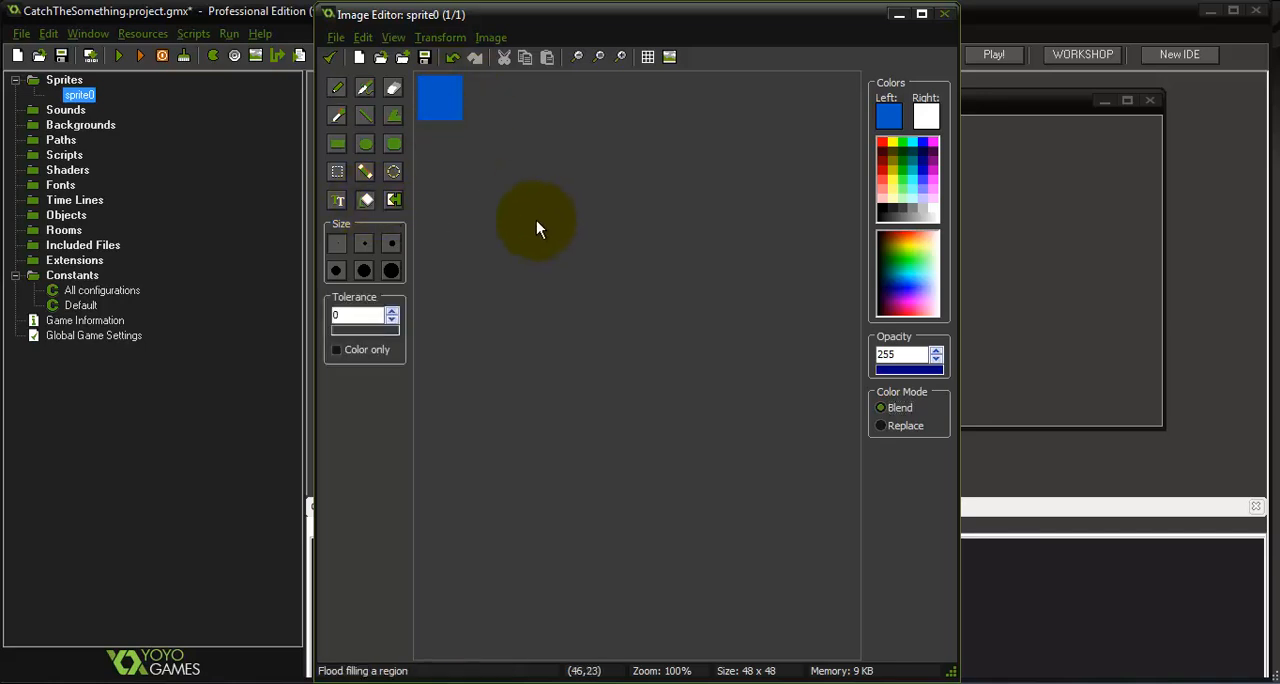
left_click(332, 56)
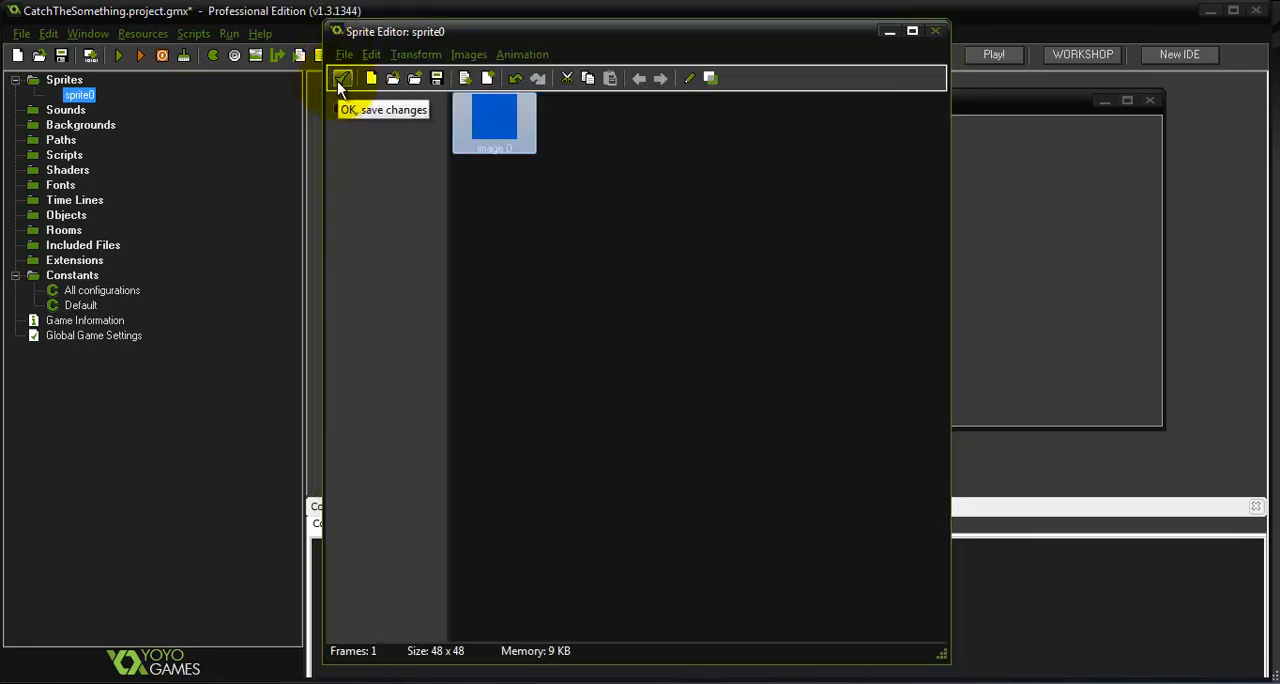
left_click(338, 79)
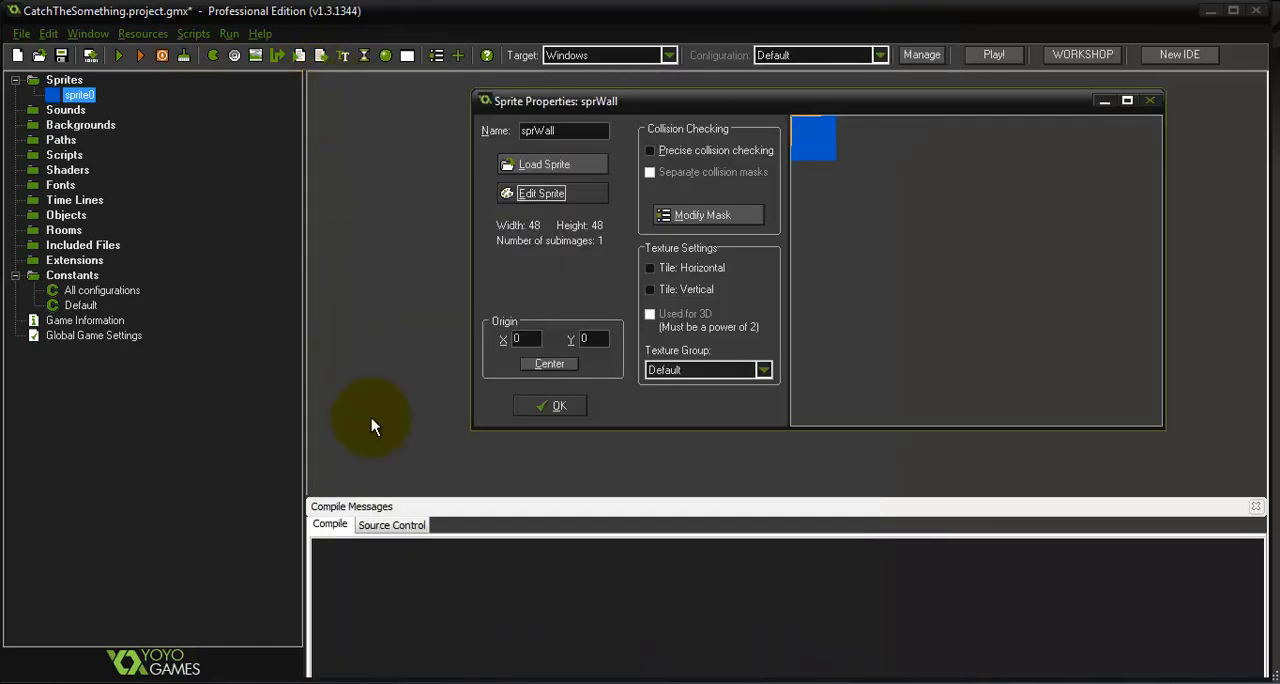
left_click(560, 404)
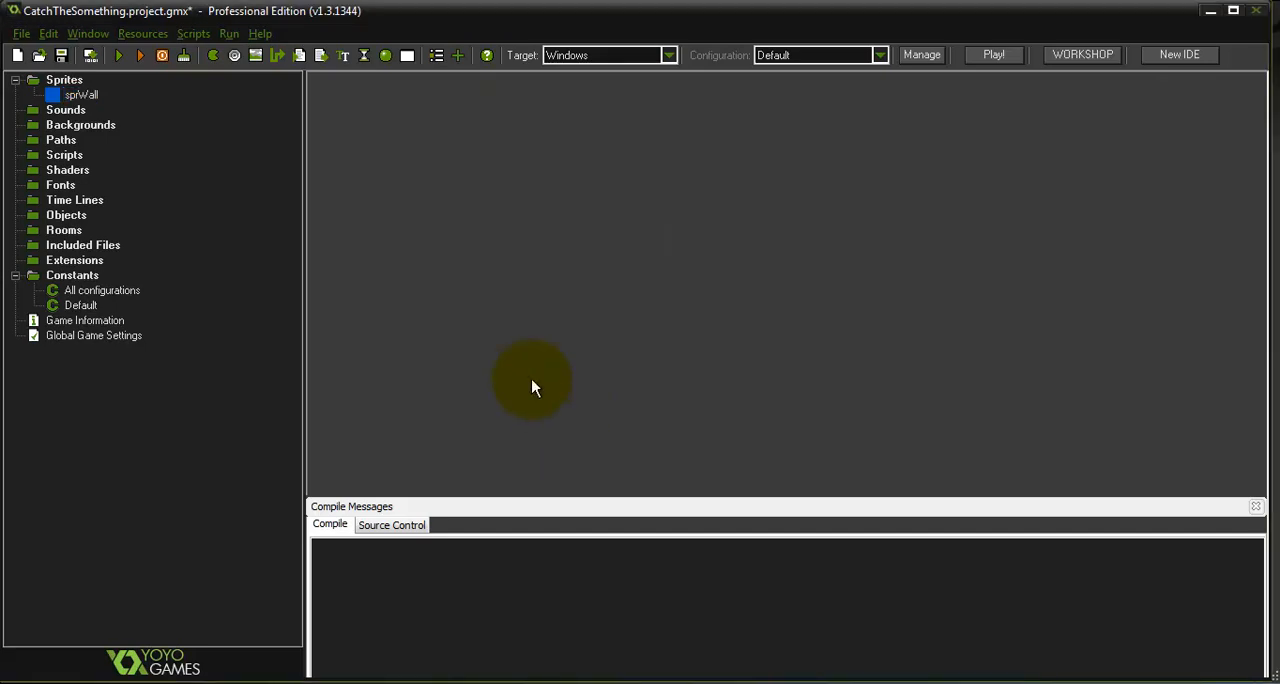
Create a second sprite and name it sprTarget
right_click(72, 86)
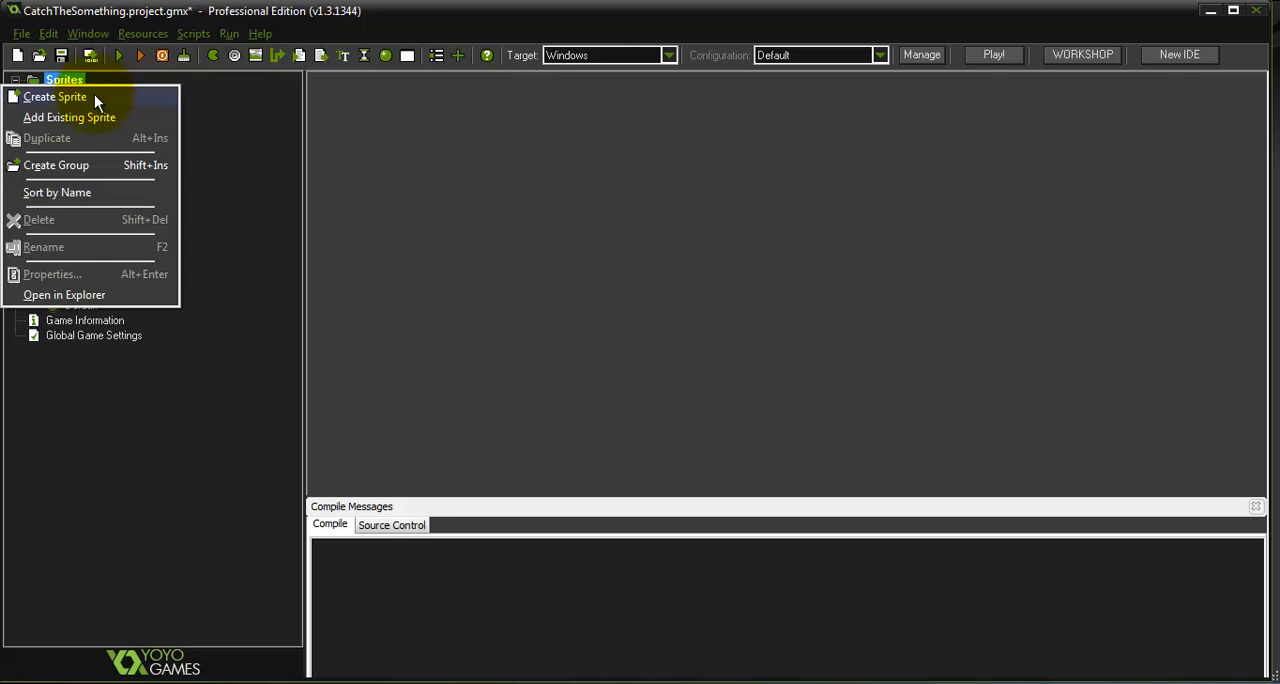
left_click(94, 96)
double_click(545, 130)
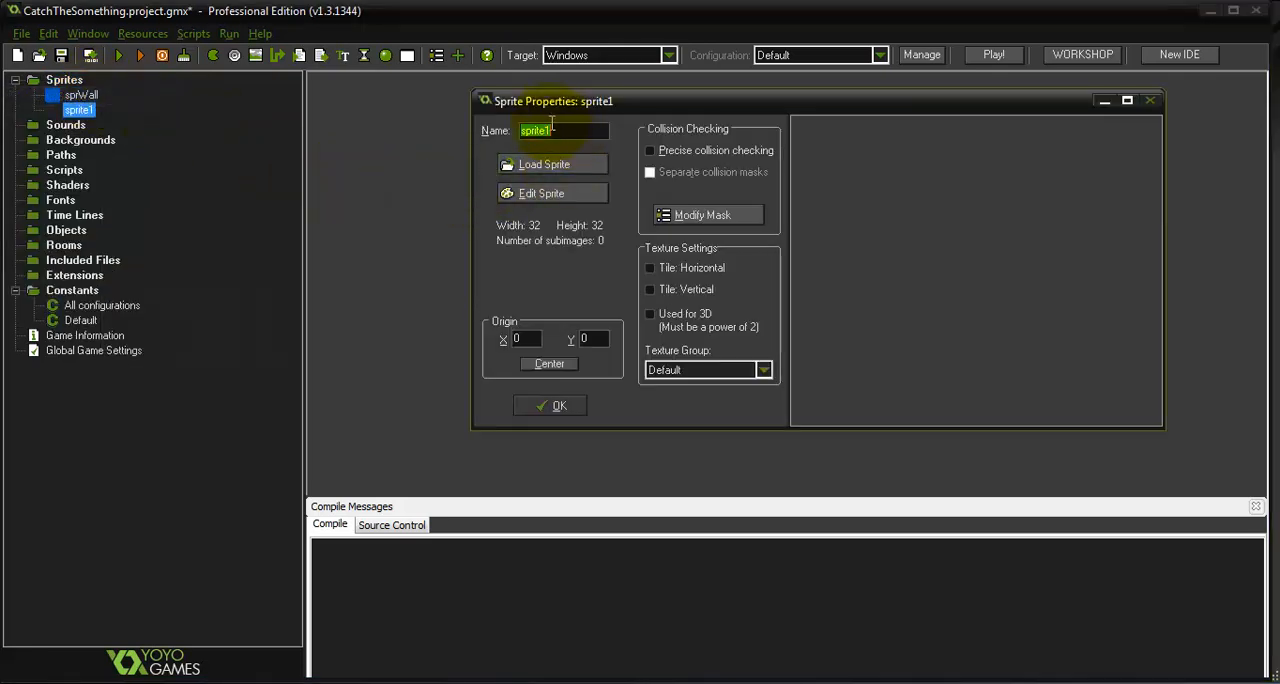
type("sprTarget")
Open sprTarget for editing and create a blank image at the default 32 by 32 size
left_click(578, 198)
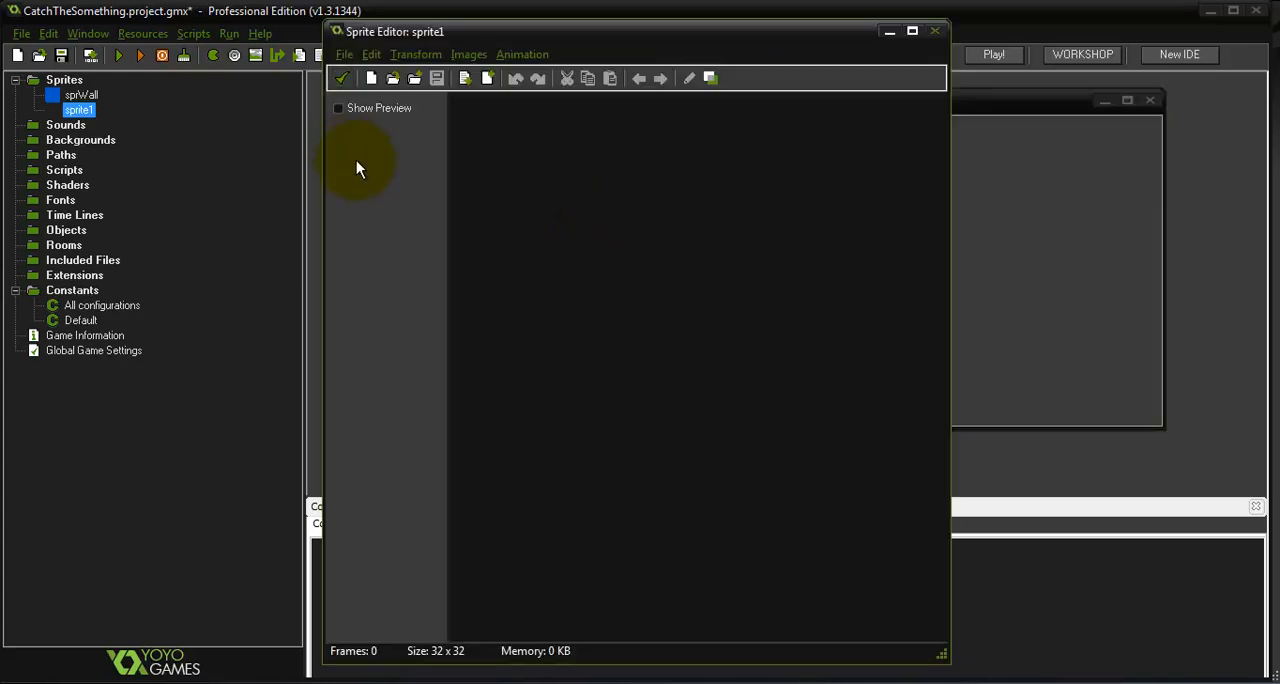
left_click(372, 78)
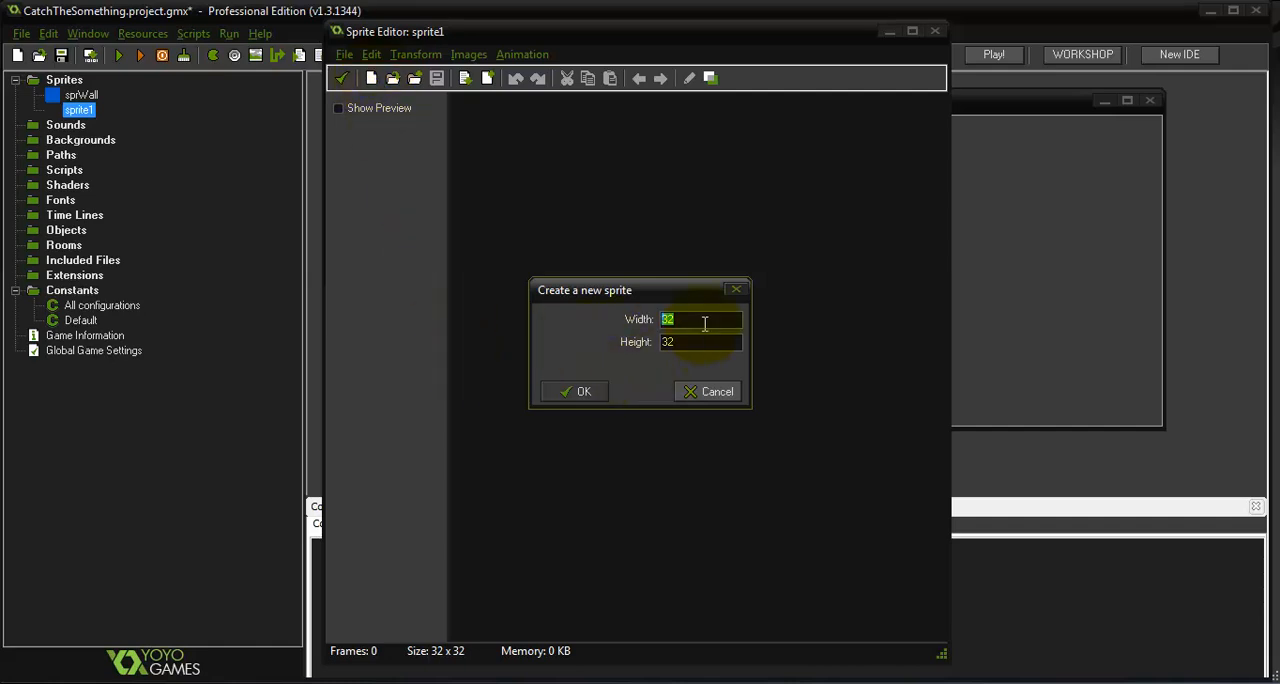
left_click(576, 391)
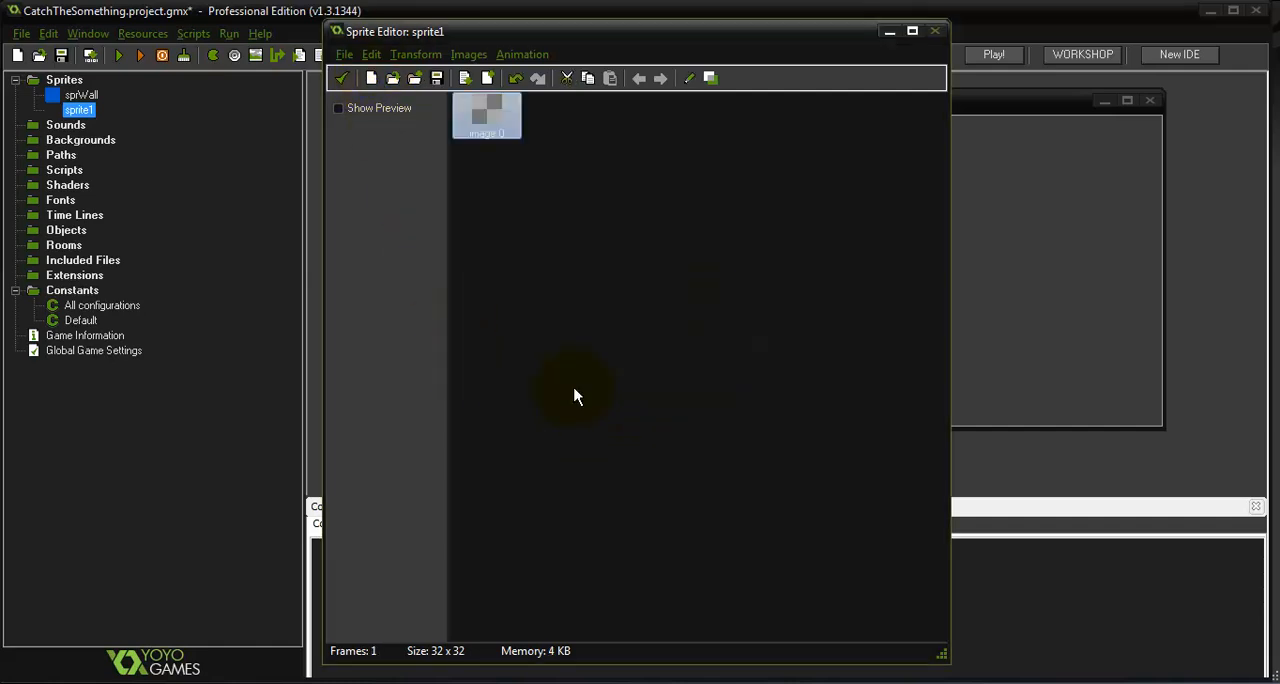
Draw a white circle with a blue outline filling the sprTarget image, then save it and confirm the sprite
double_click(492, 116)
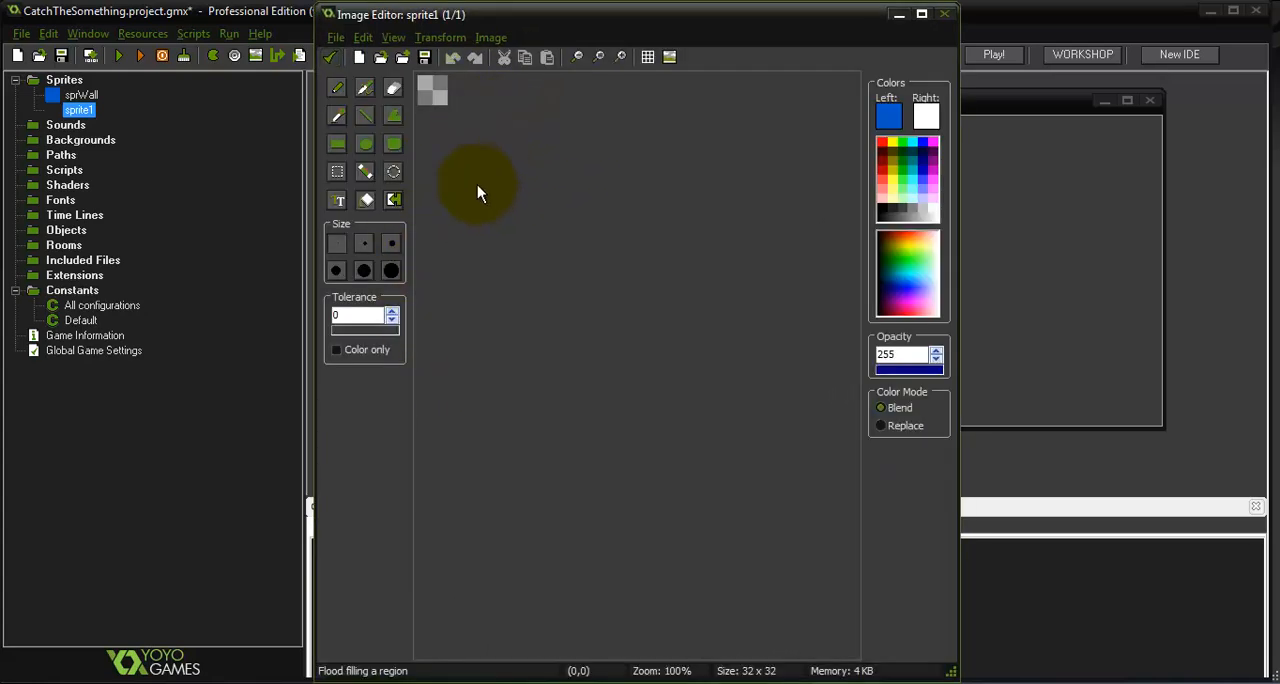
scroll(477, 185, "up", 5)
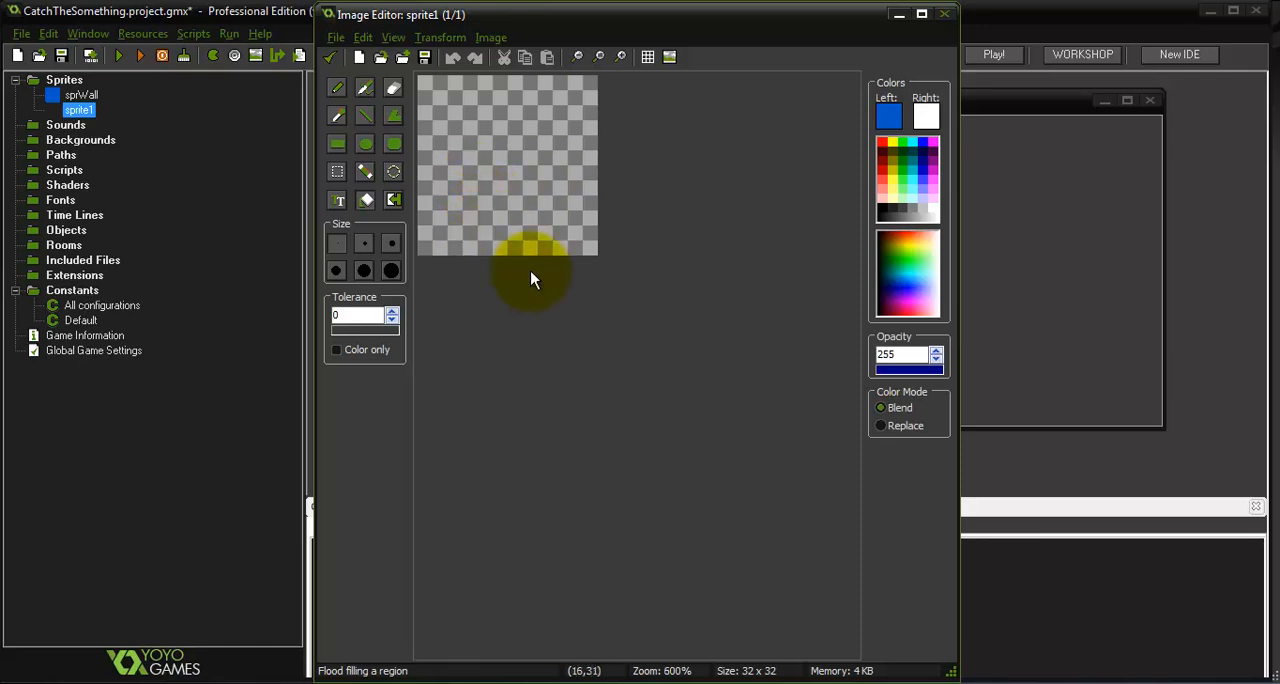
scroll(525, 262, "up", 2)
scroll(523, 266, "down", 1)
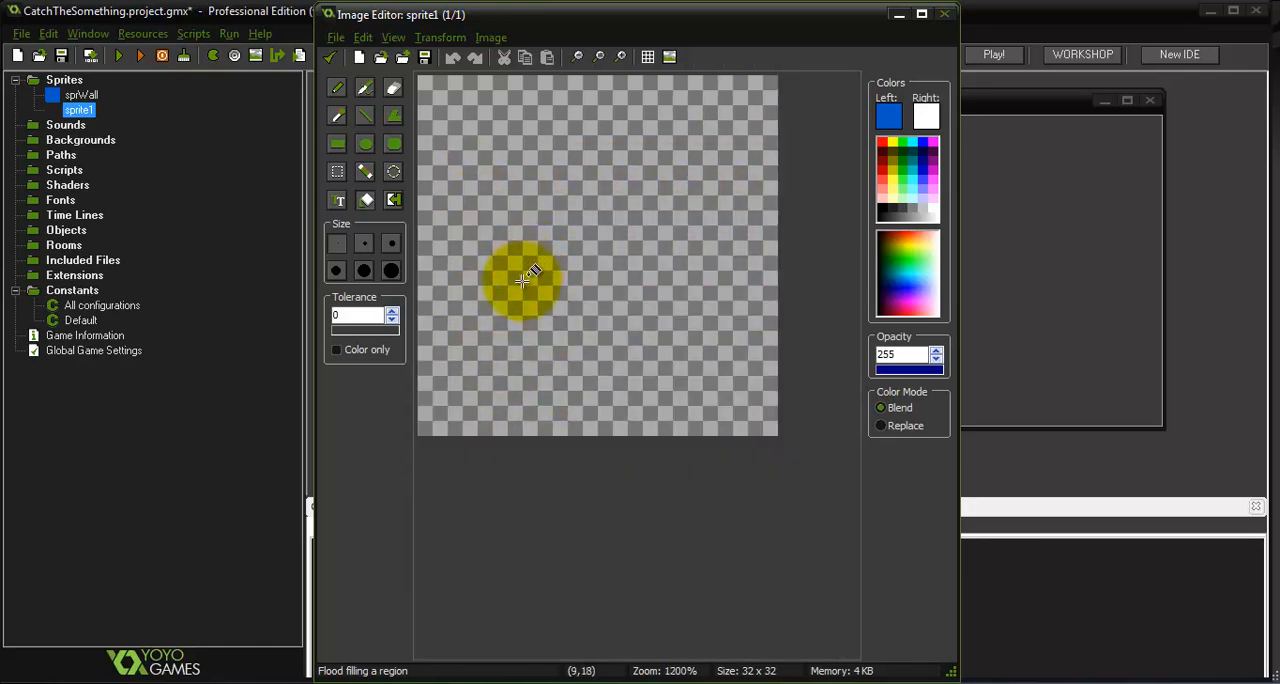
left_click(363, 146)
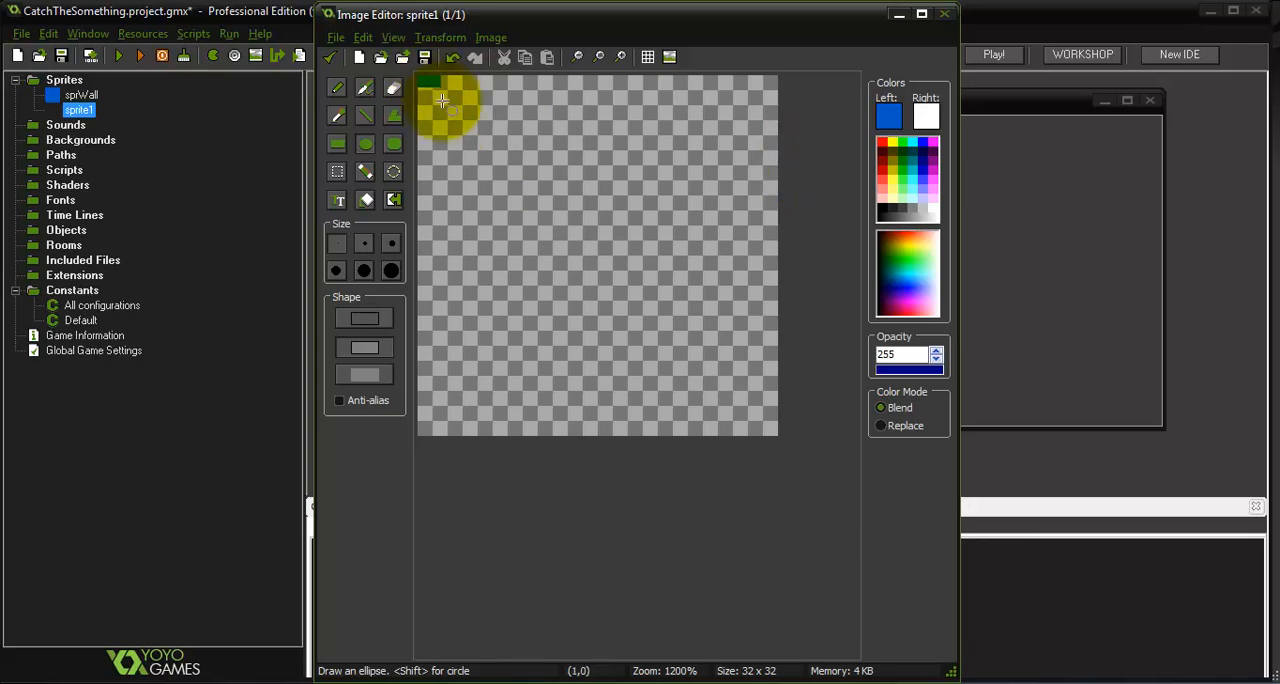
left_click_drag(433, 80, 768, 434)
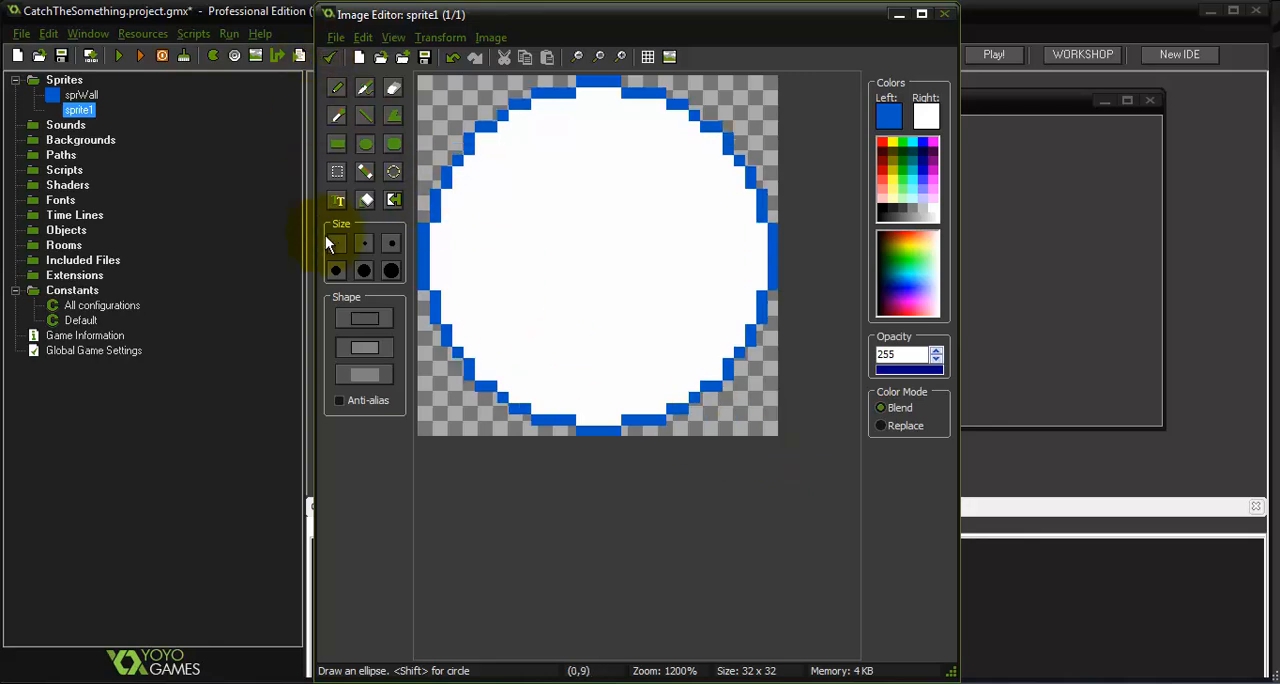
left_click(330, 60)
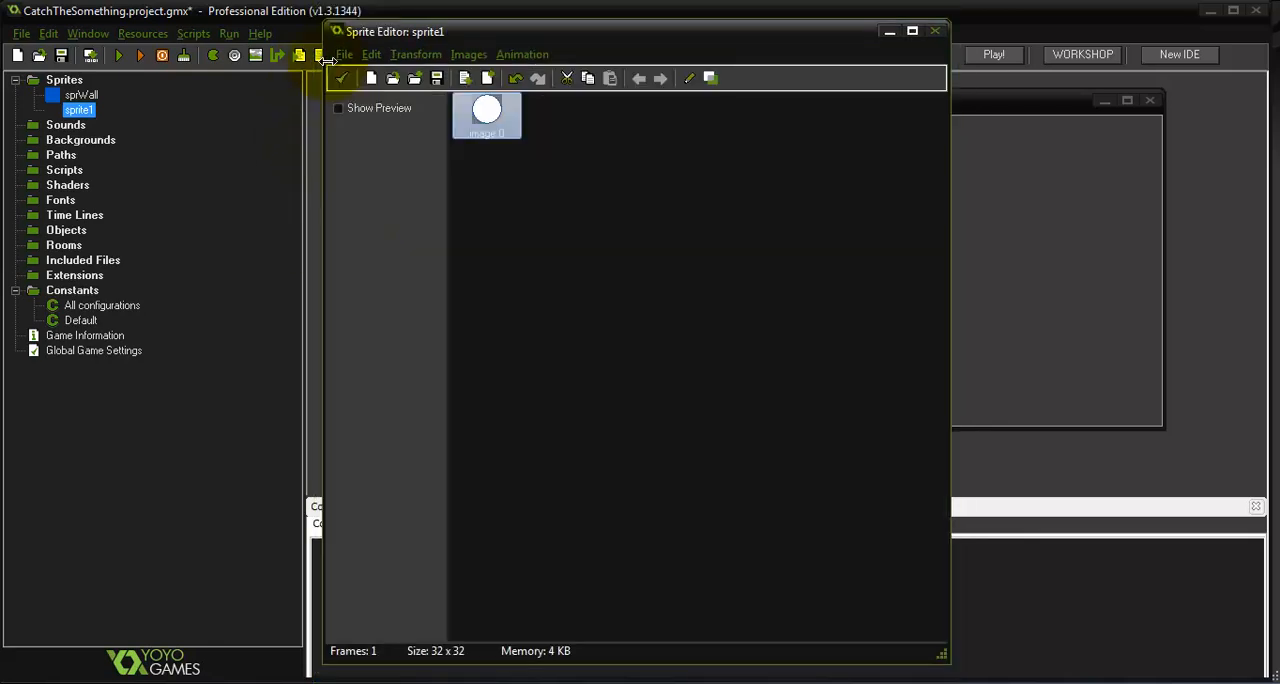
left_click(341, 79)
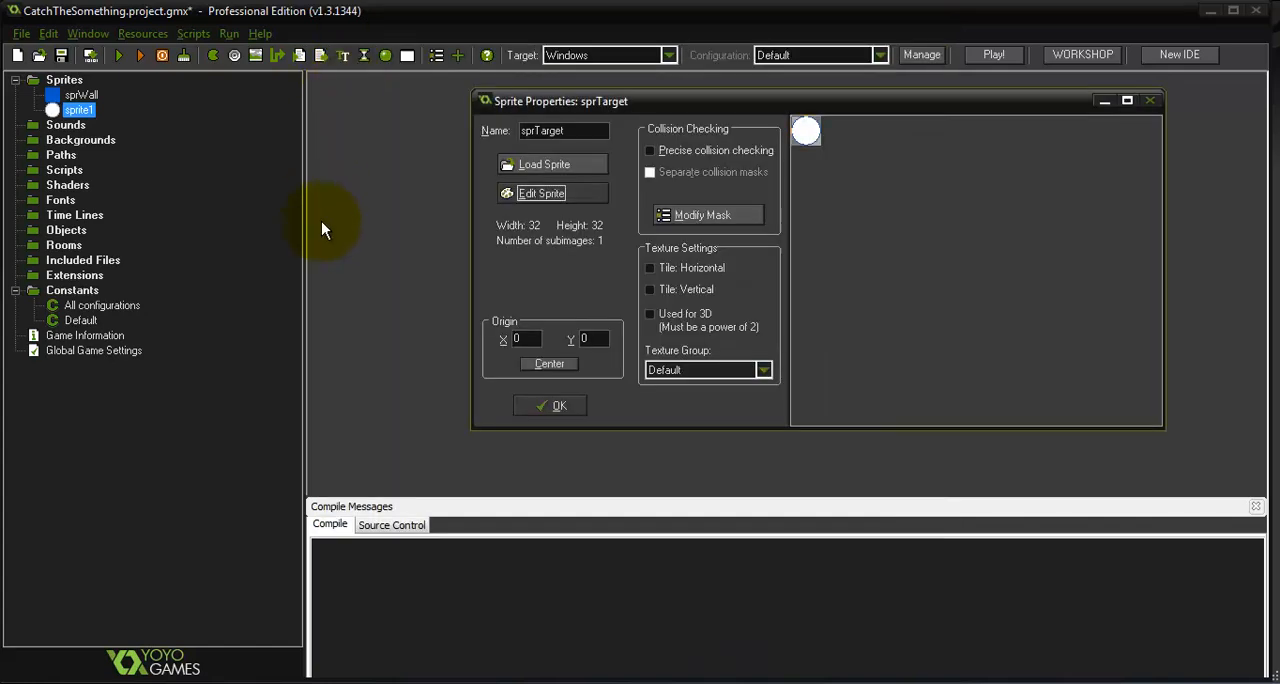
left_click(549, 406)
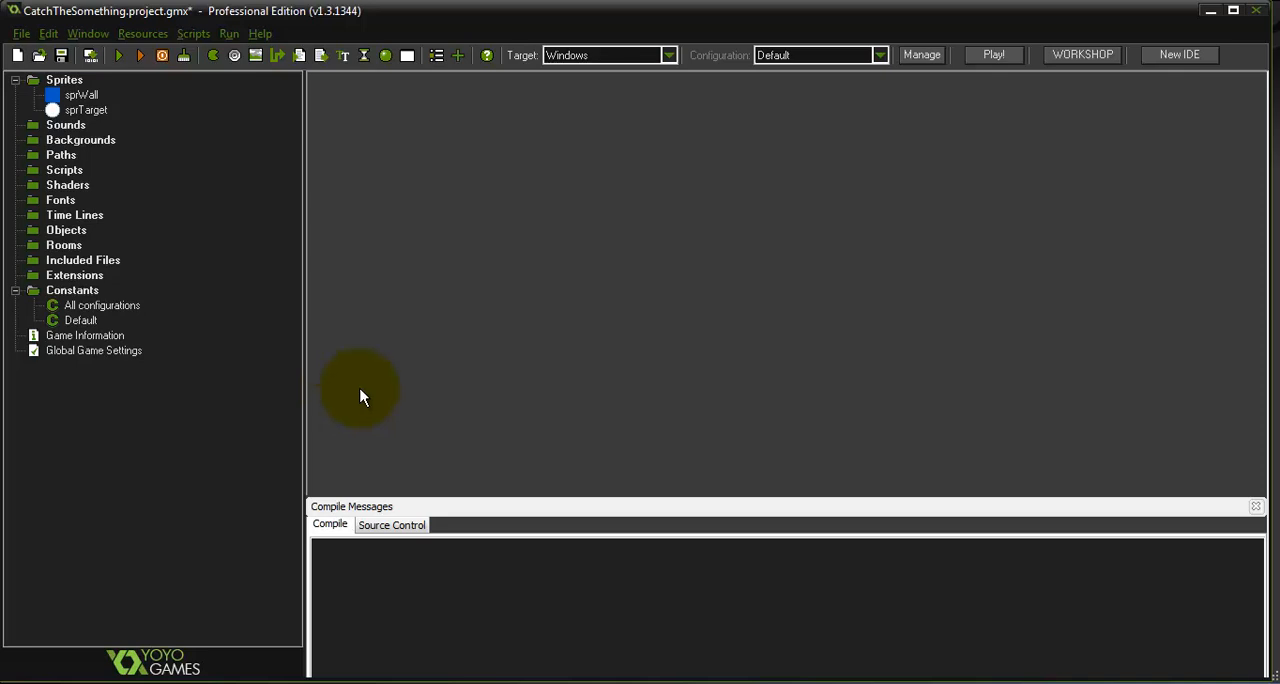
Create an object named Wall, assign it the sprWall sprite and make it solid
right_click(78, 232)
left_click(91, 238)
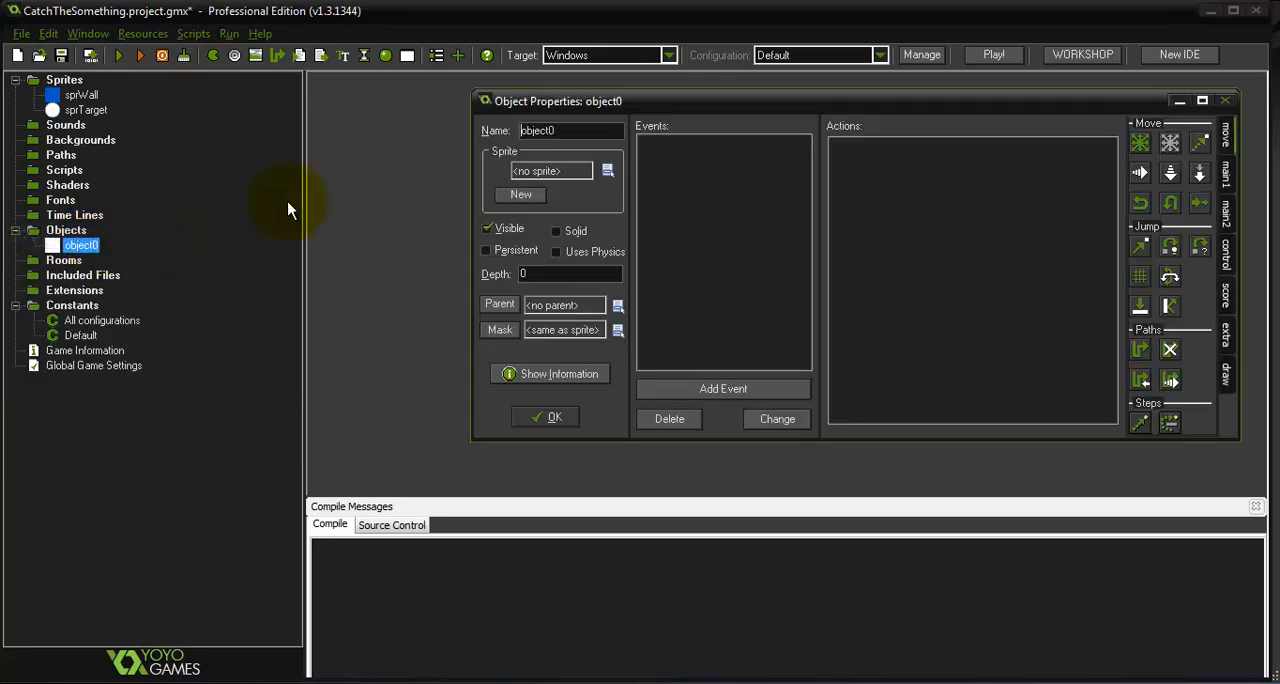
type("Wall")
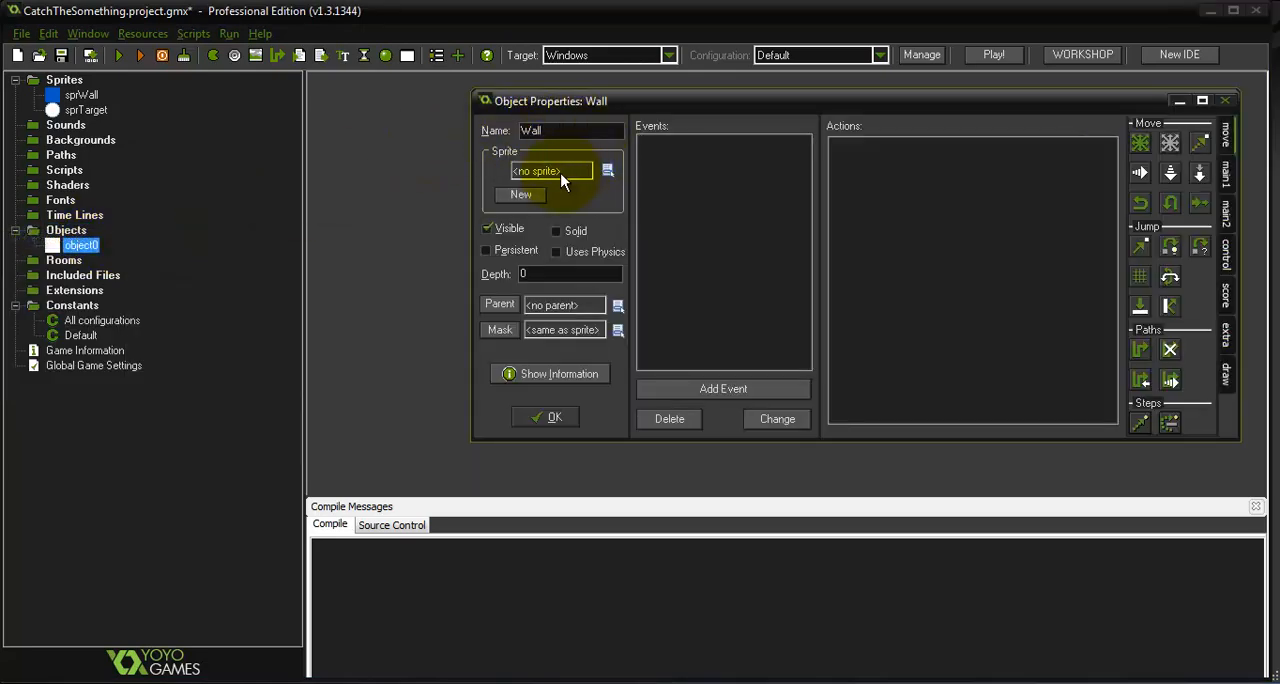
left_click(607, 170)
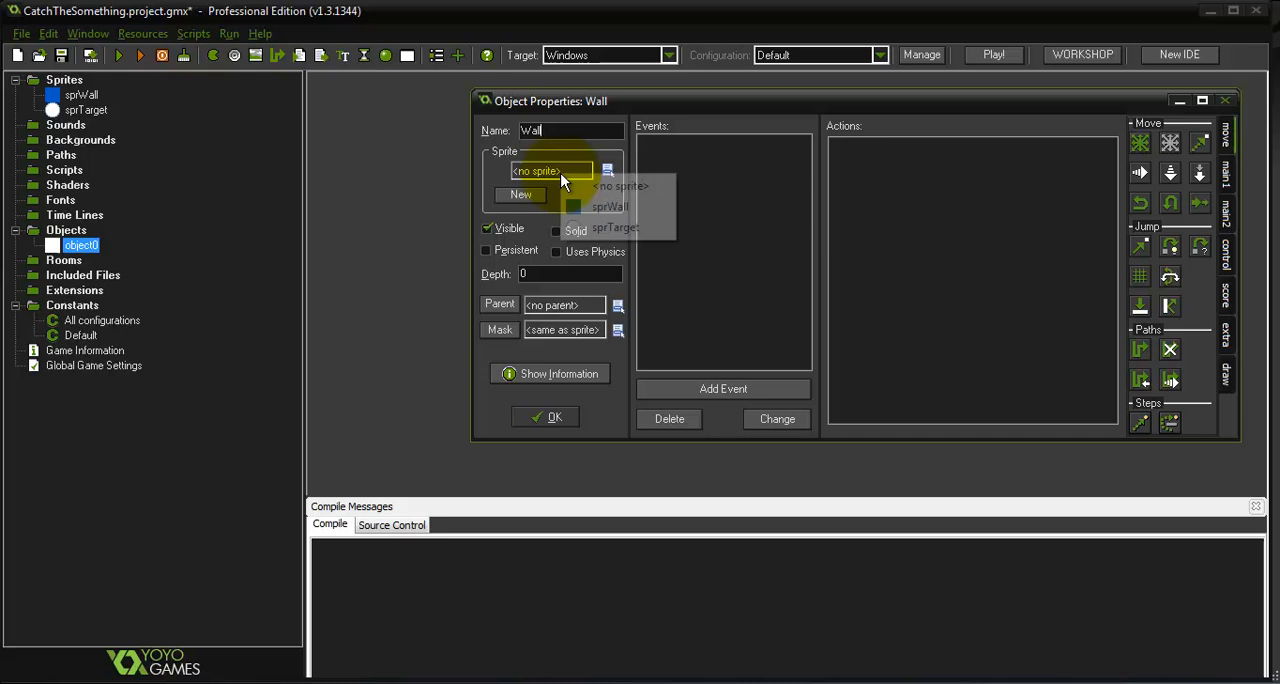
left_click(610, 207)
left_click(557, 232)
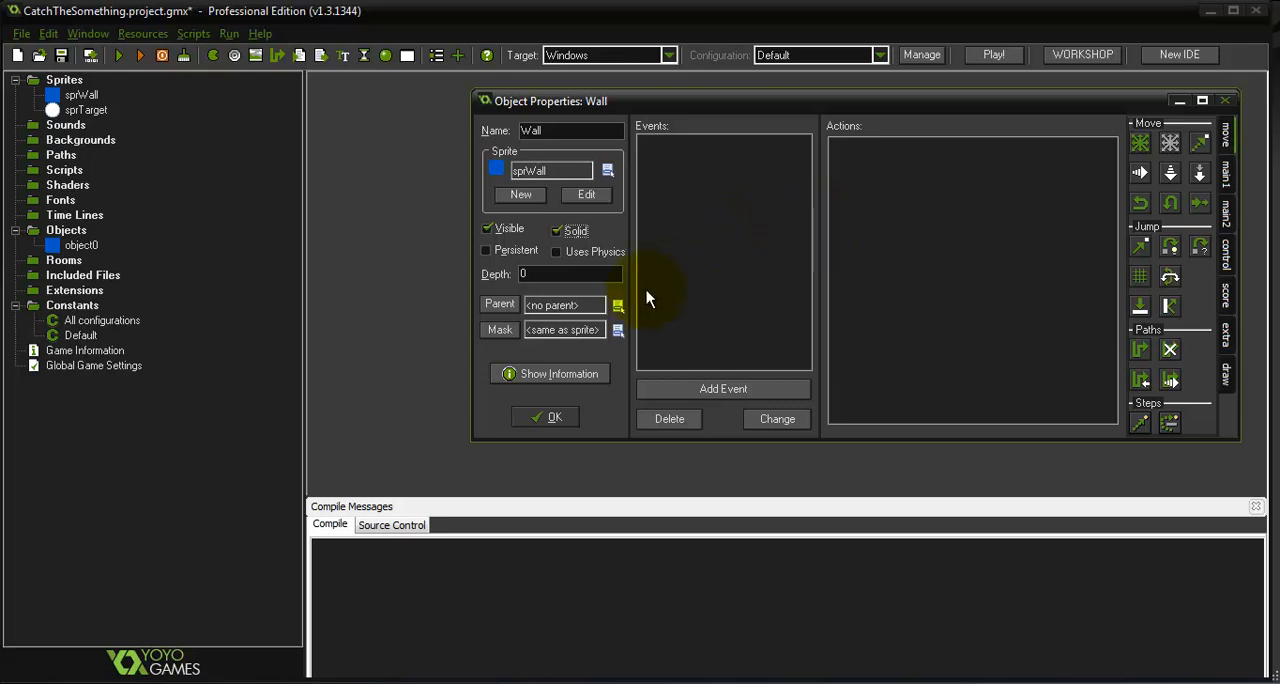
left_click(554, 420)
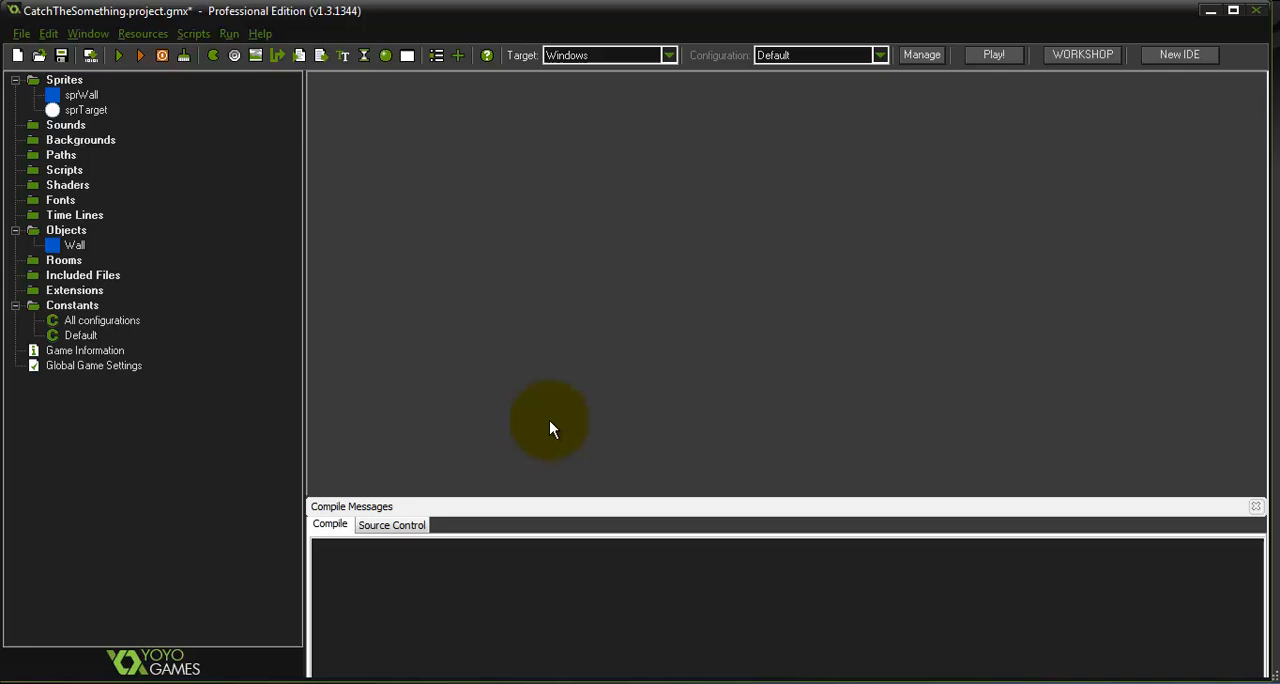
Create an object named Target and assign it the sprTarget sprite
right_click(75, 236)
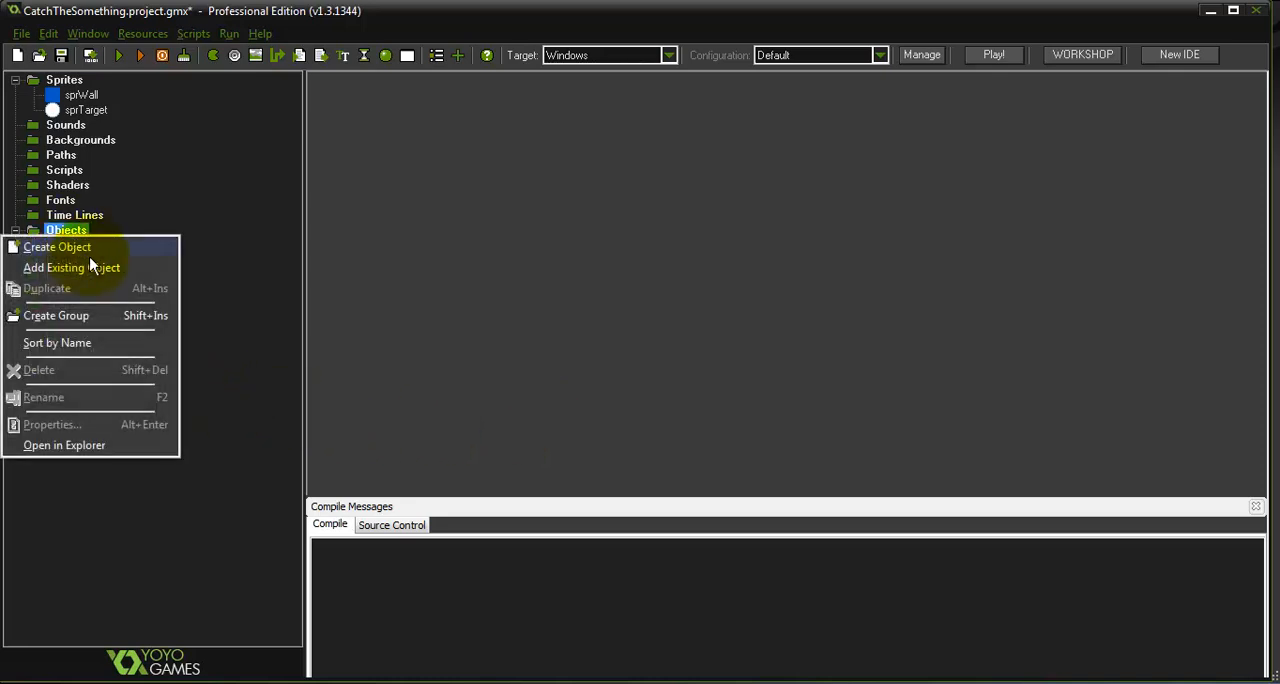
left_click(106, 255)
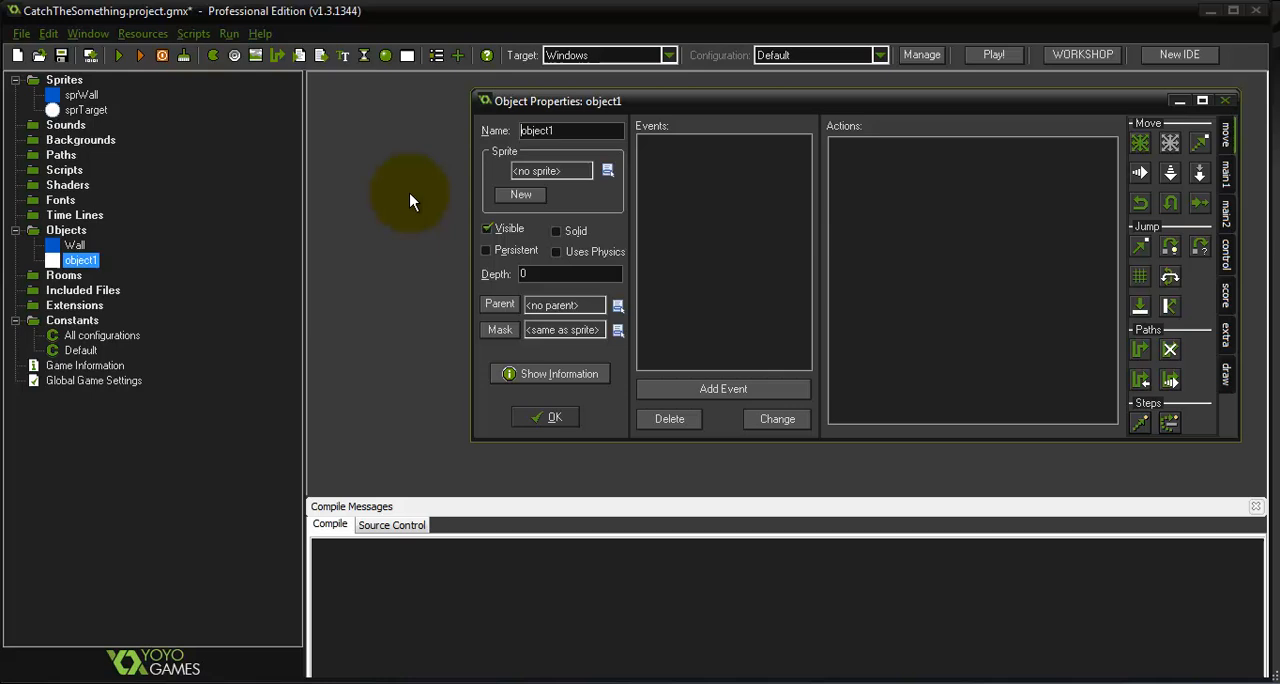
double_click(565, 126)
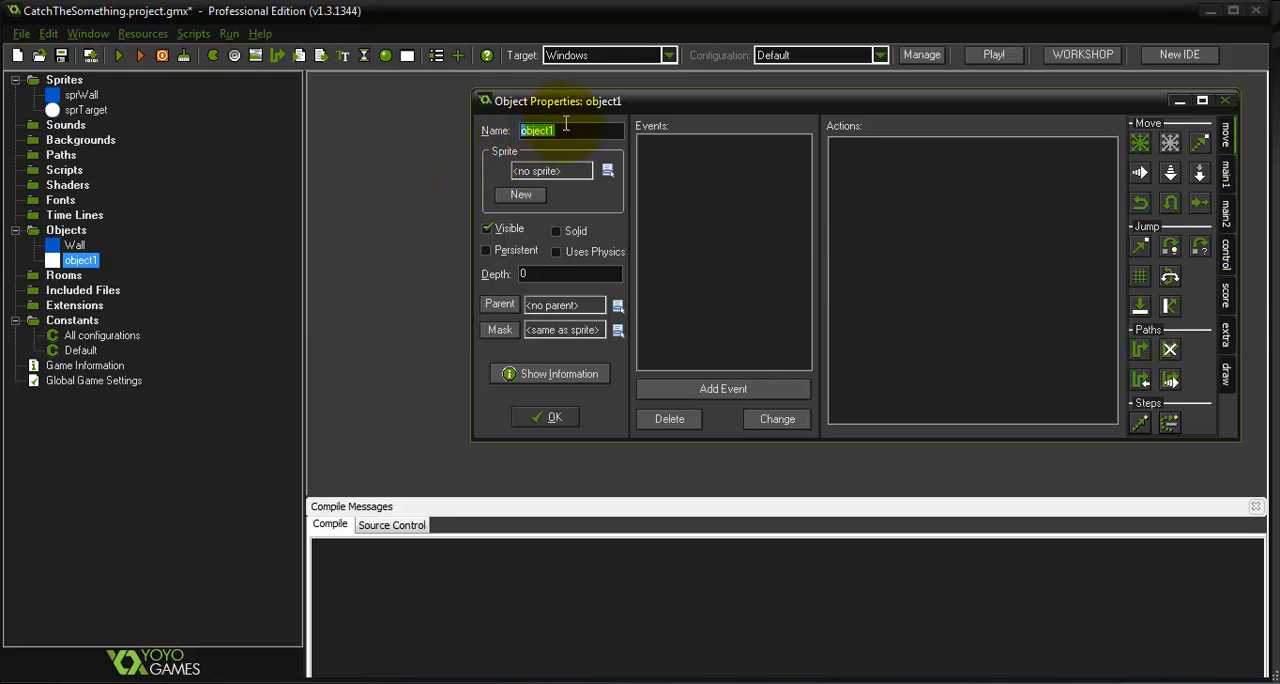
type("Target")
left_click(545, 171)
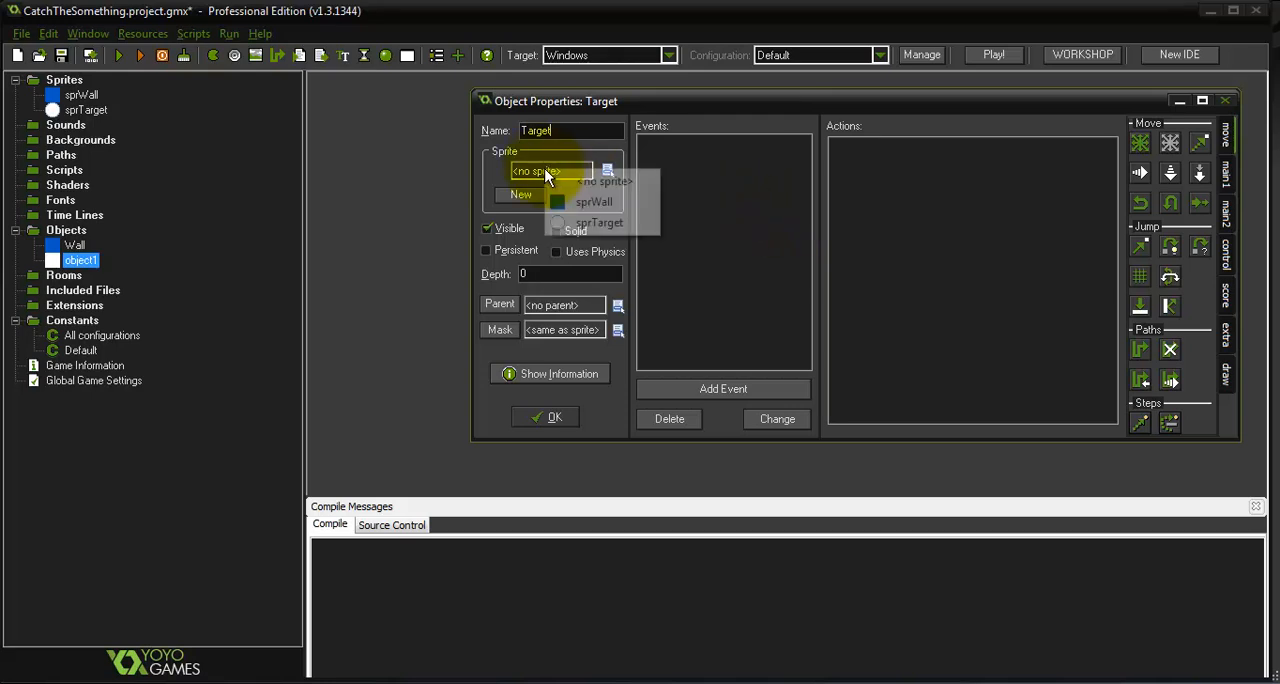
left_click(595, 223)
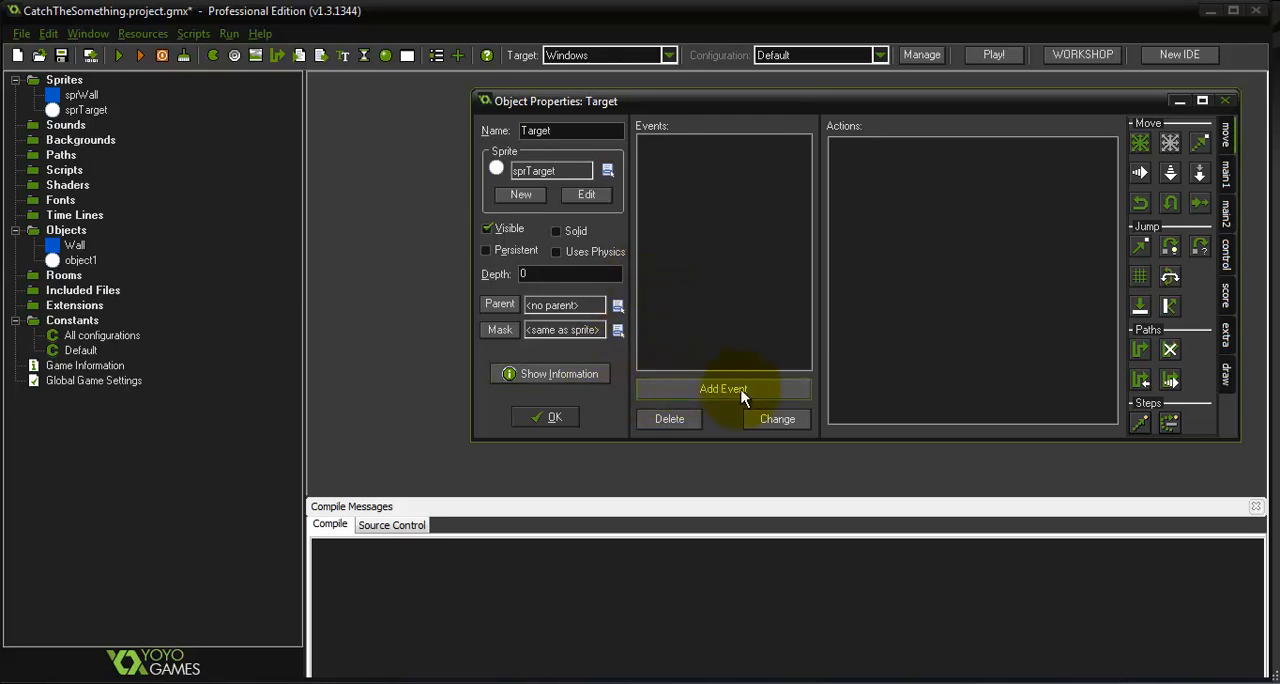
Give Target a Create event with a Move Fixed action using all eight directions and a set speed, then confirm the object
left_click(773, 394)
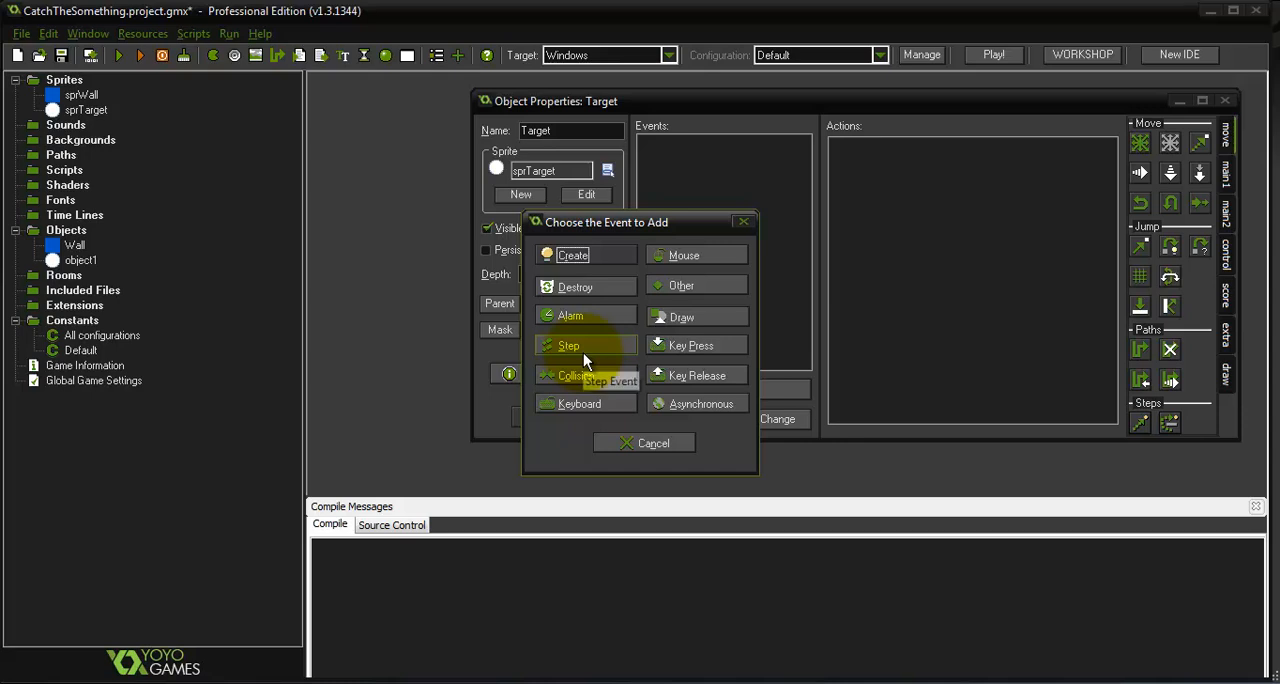
left_click(606, 262)
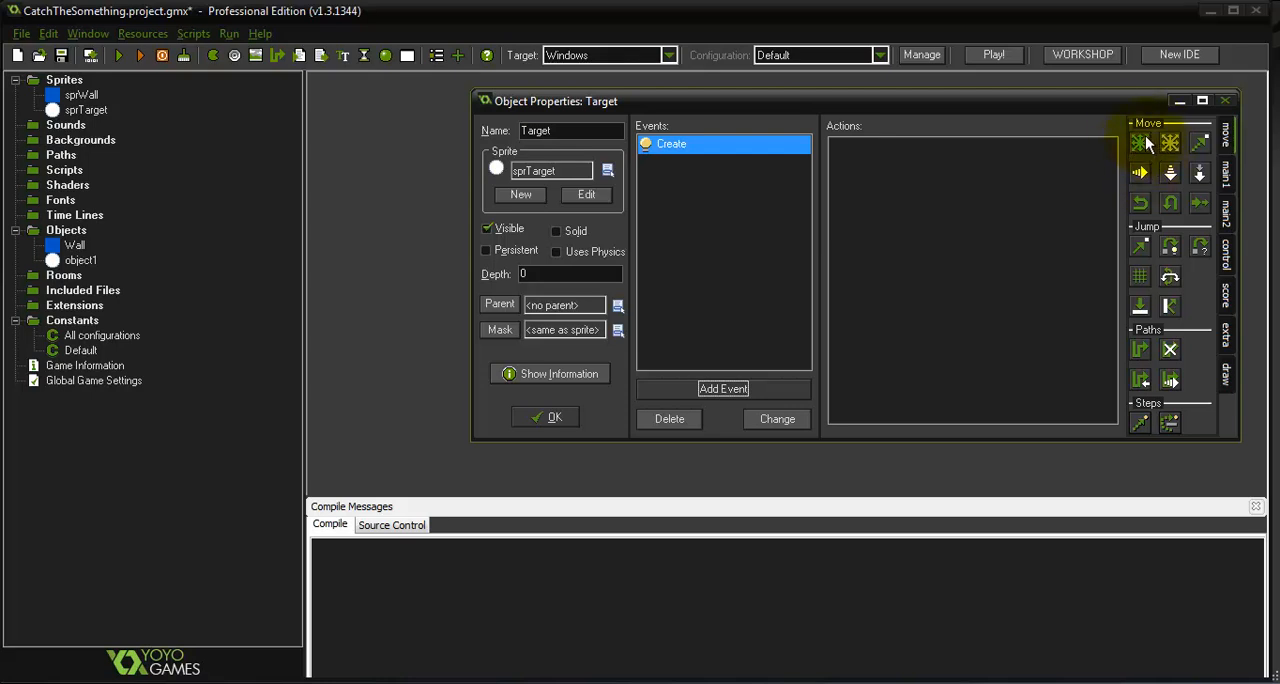
left_click_drag(1143, 143, 1017, 232)
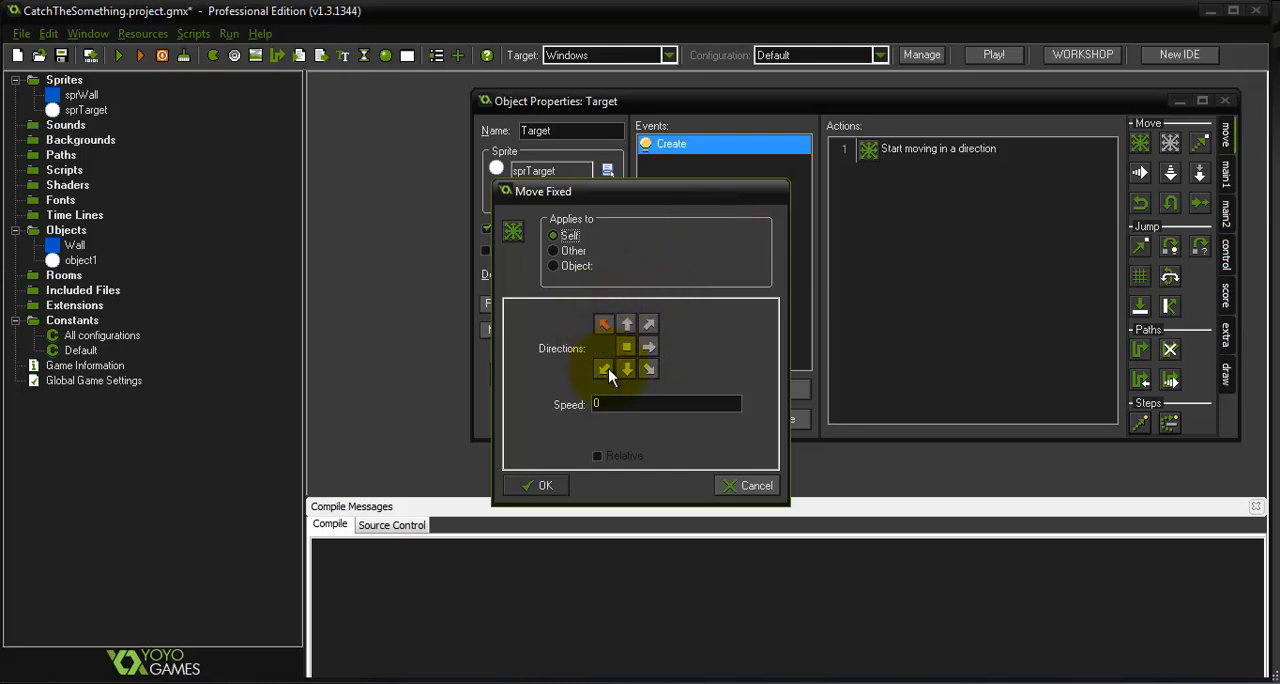
left_click(628, 369)
left_click(650, 327)
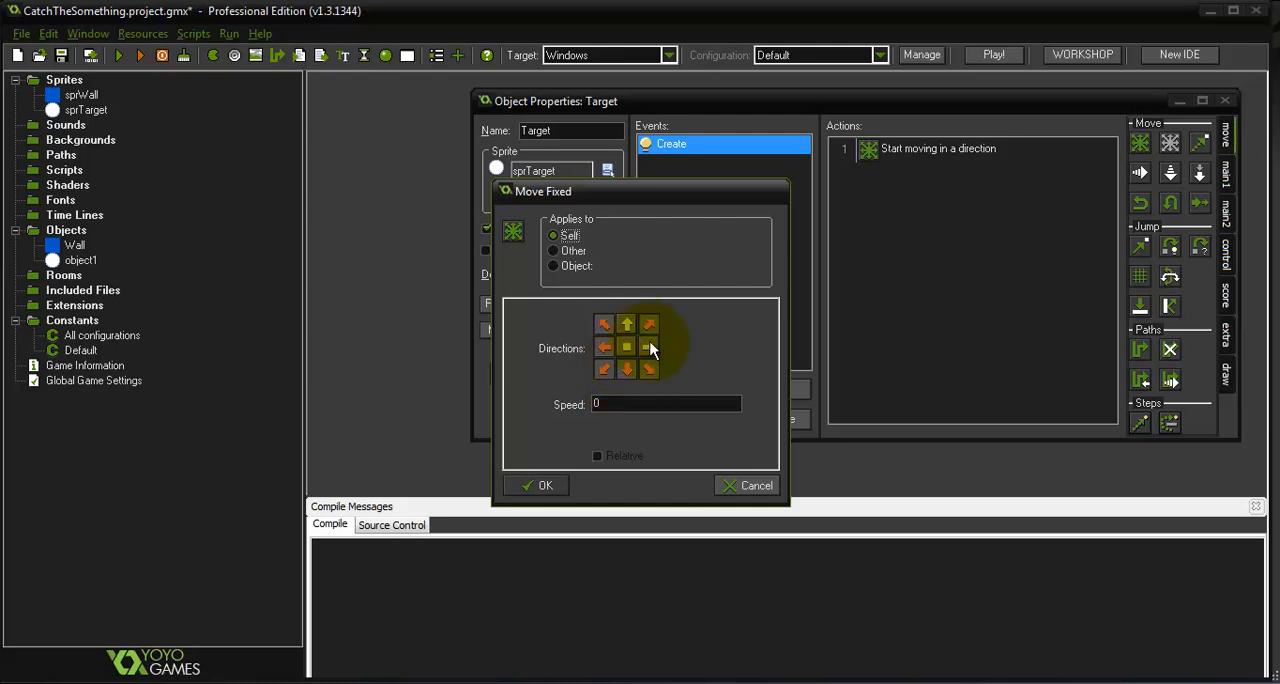
left_click(651, 345)
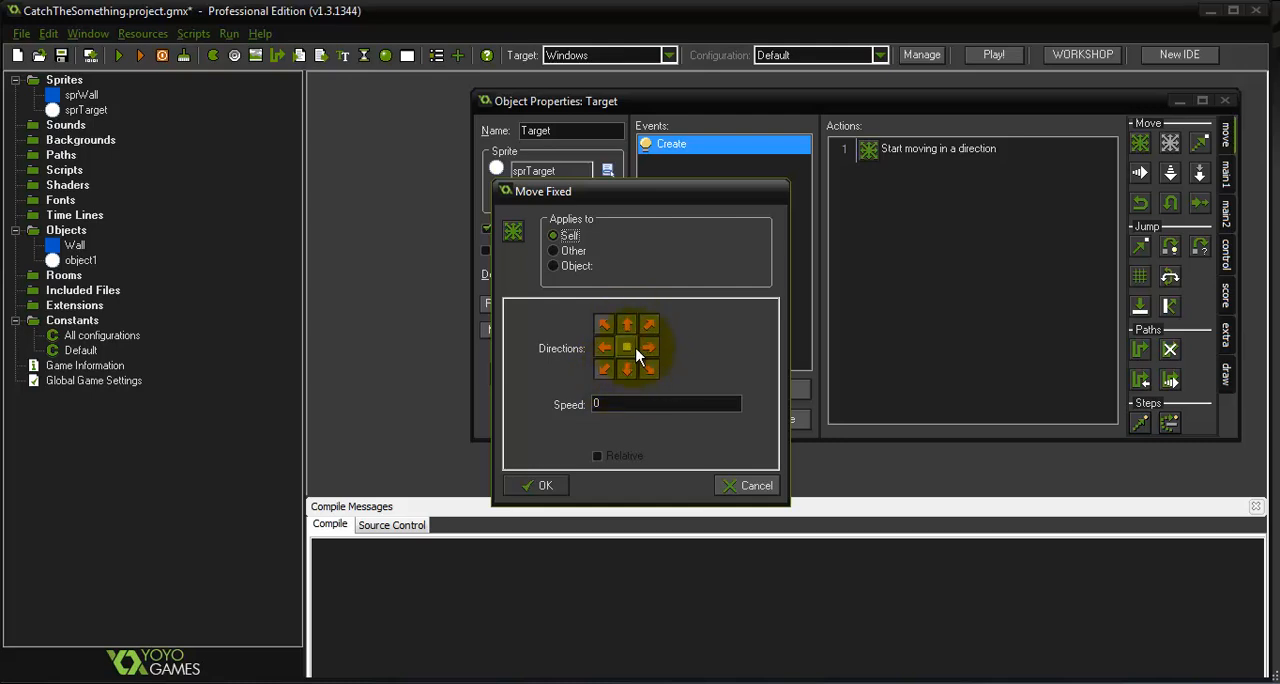
double_click(618, 403)
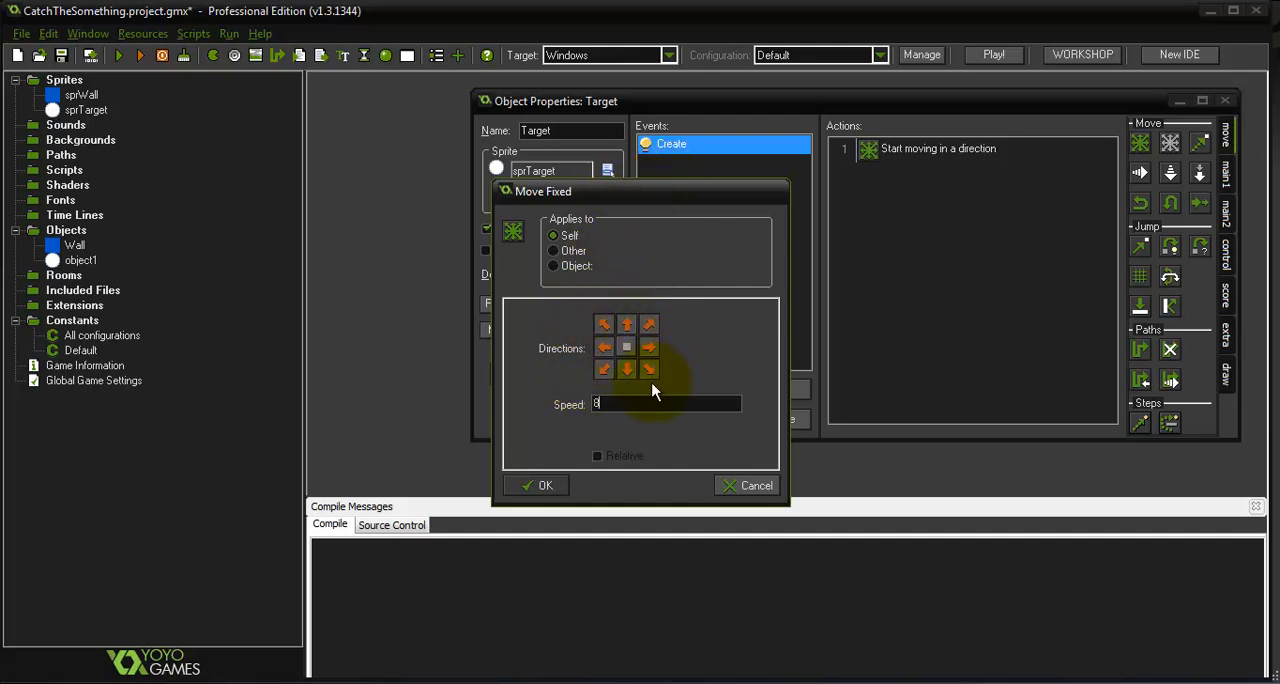
left_click(545, 485)
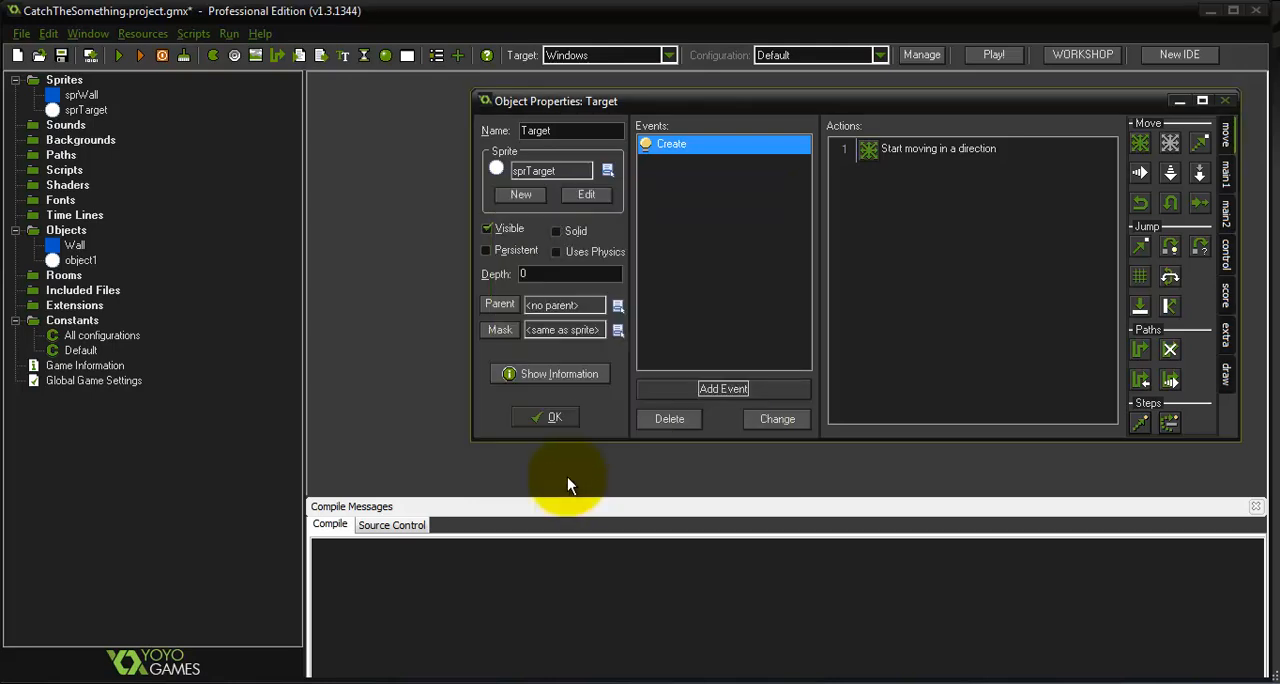
left_click(545, 418)
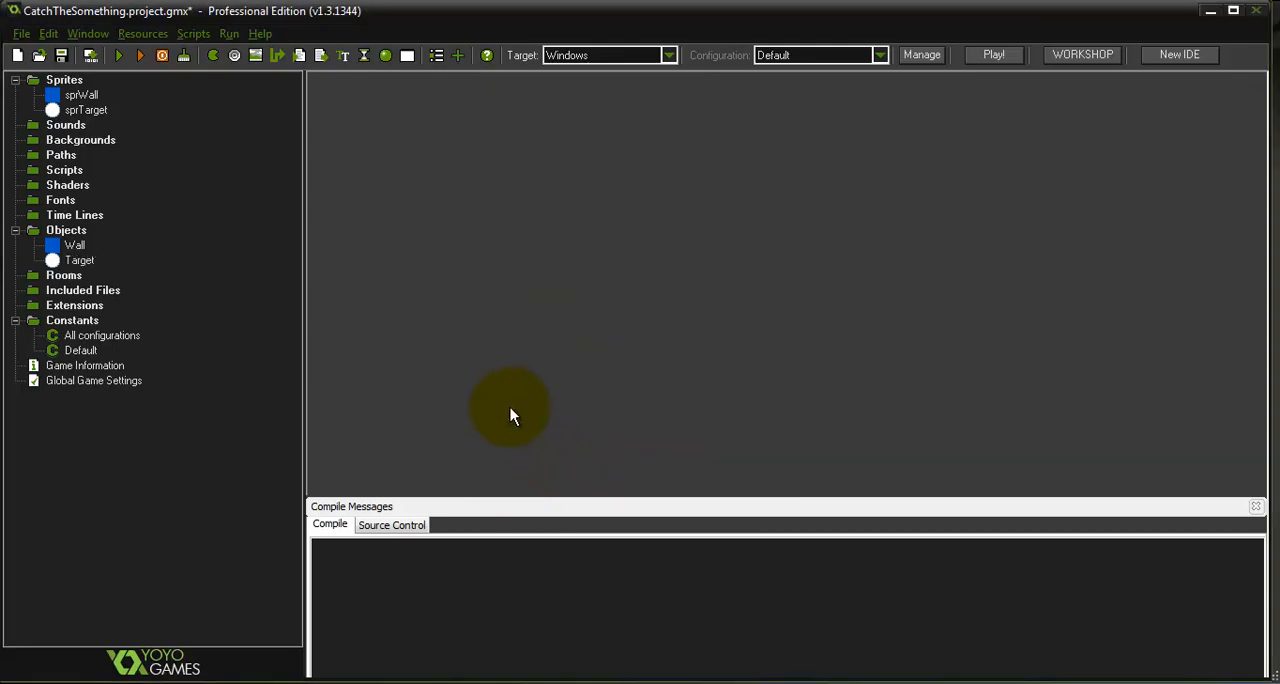
Create a new room and maximize its editor
right_click(62, 290)
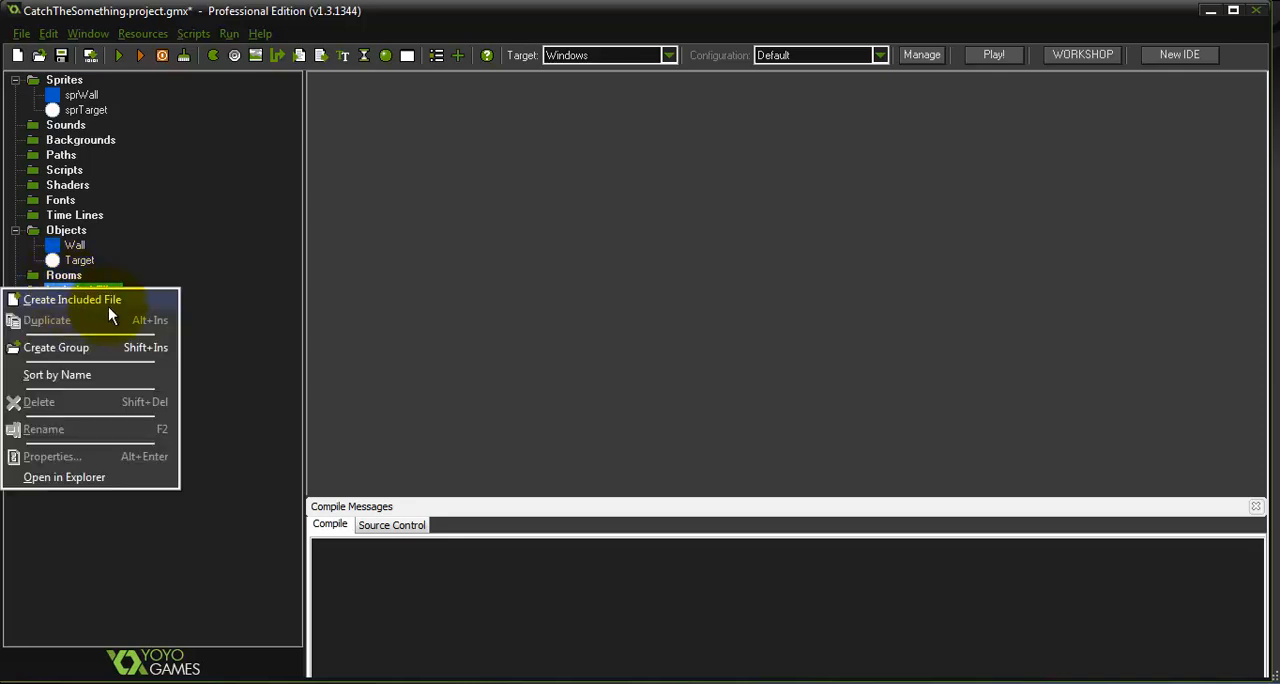
left_click(236, 287)
right_click(70, 276)
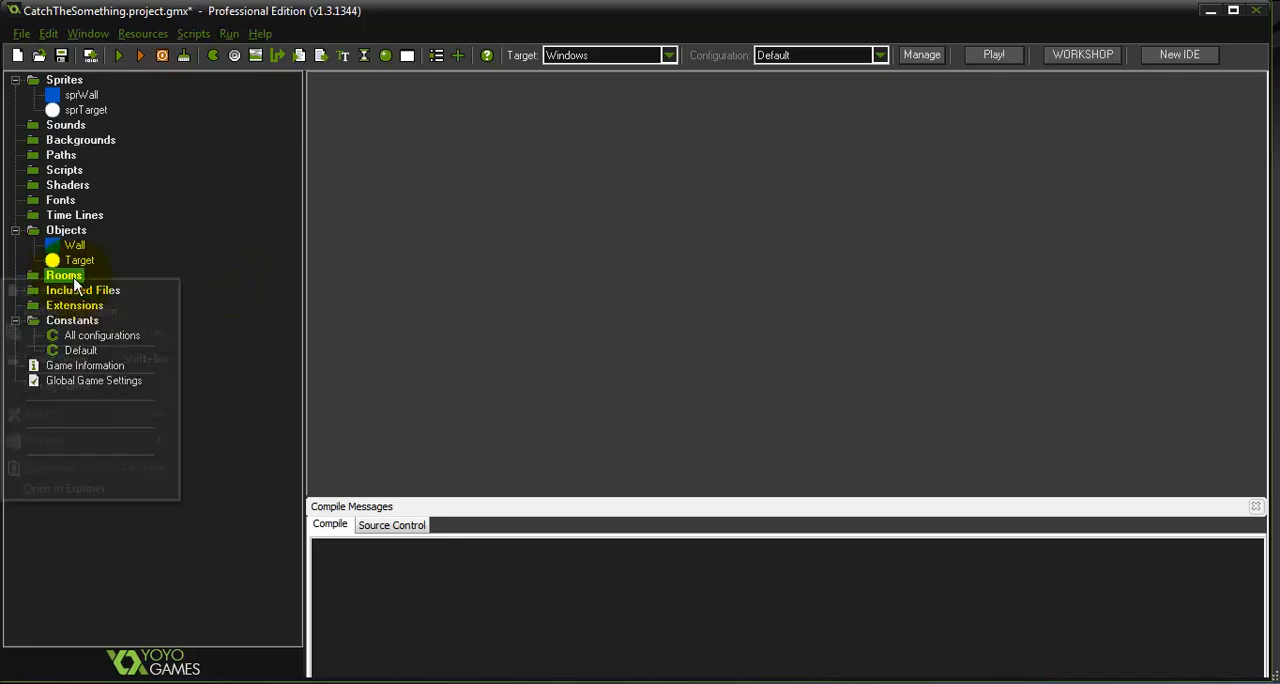
left_click(56, 290)
left_click_drag(449, 176, 630, 32)
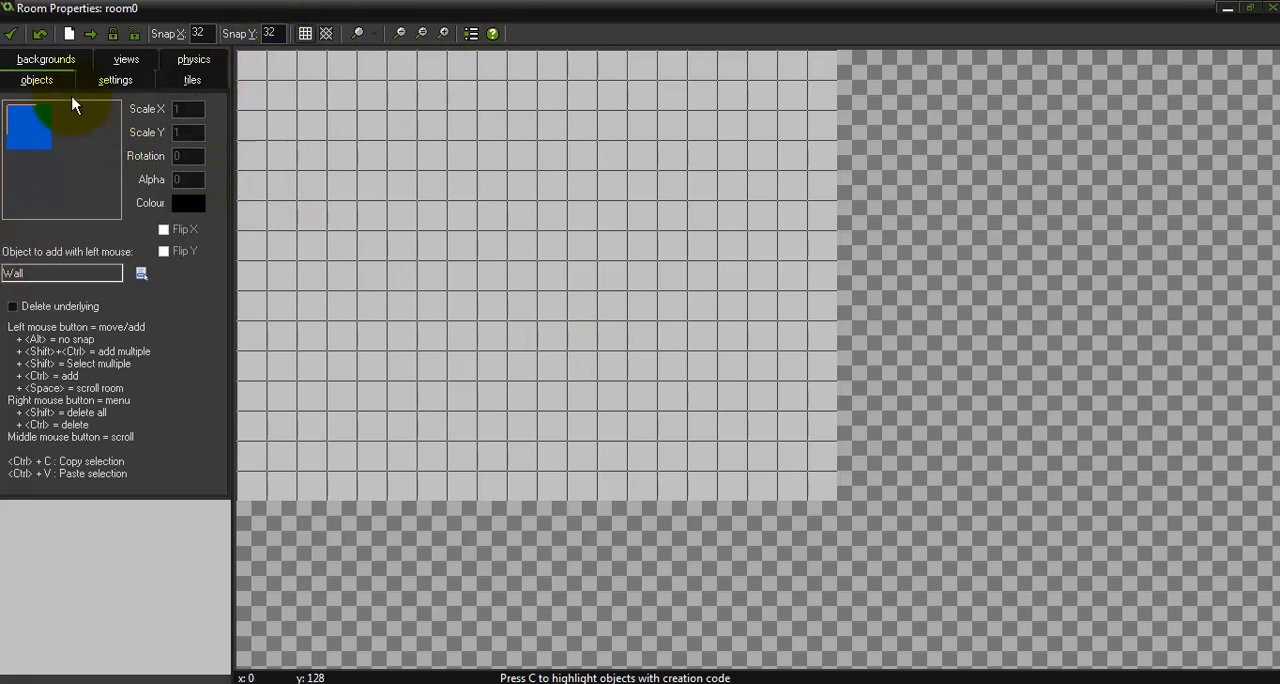
Choose Wall as the object to place and add four wall blocks near the room's upper-left corner, starting in the corner itself
left_click(36, 116)
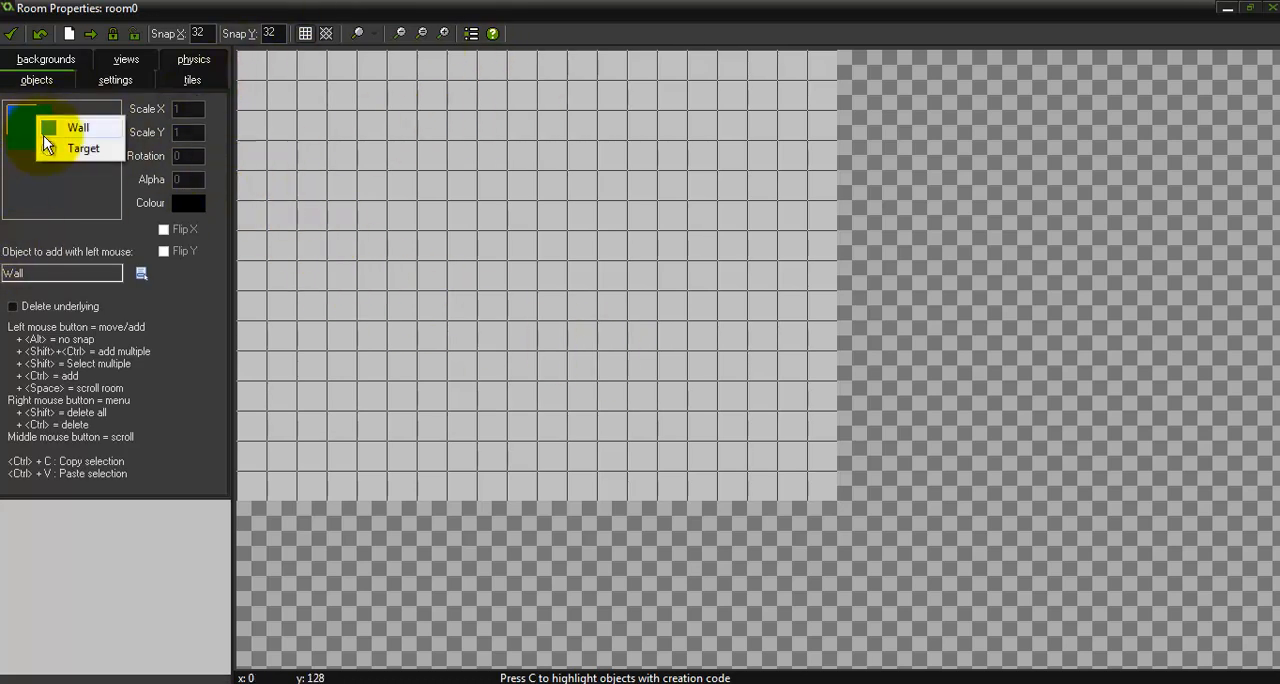
left_click(30, 185)
left_click(31, 137)
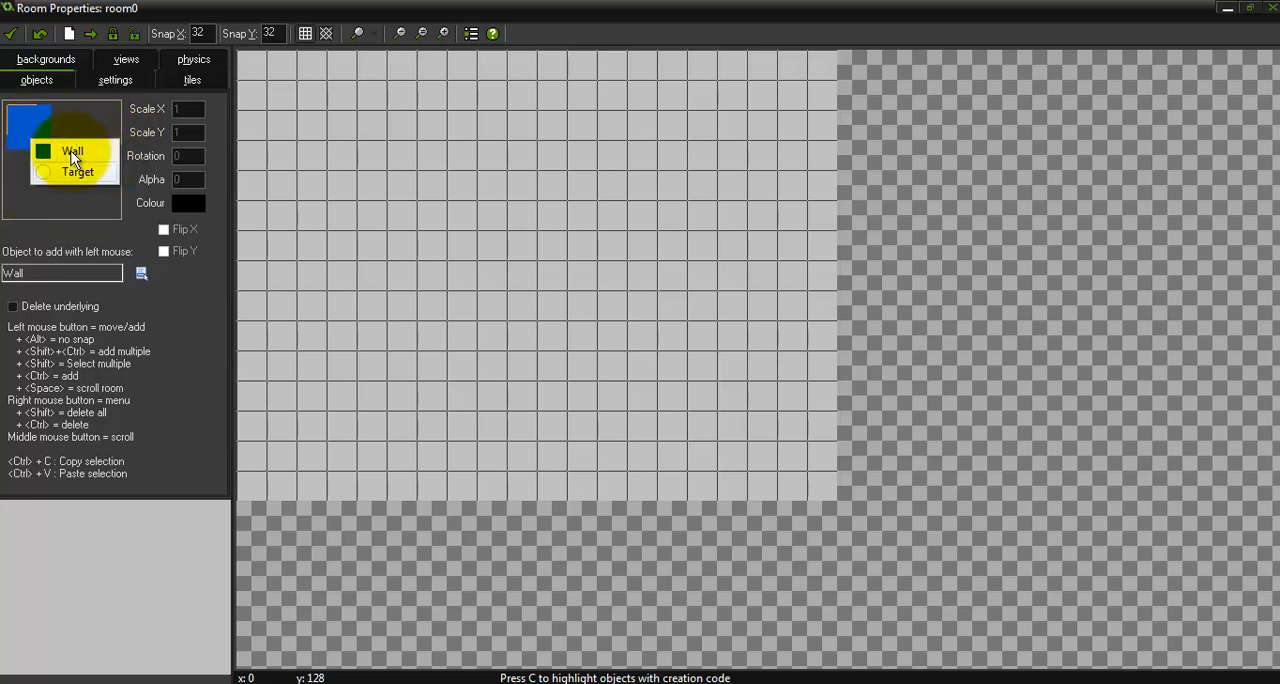
left_click(66, 155)
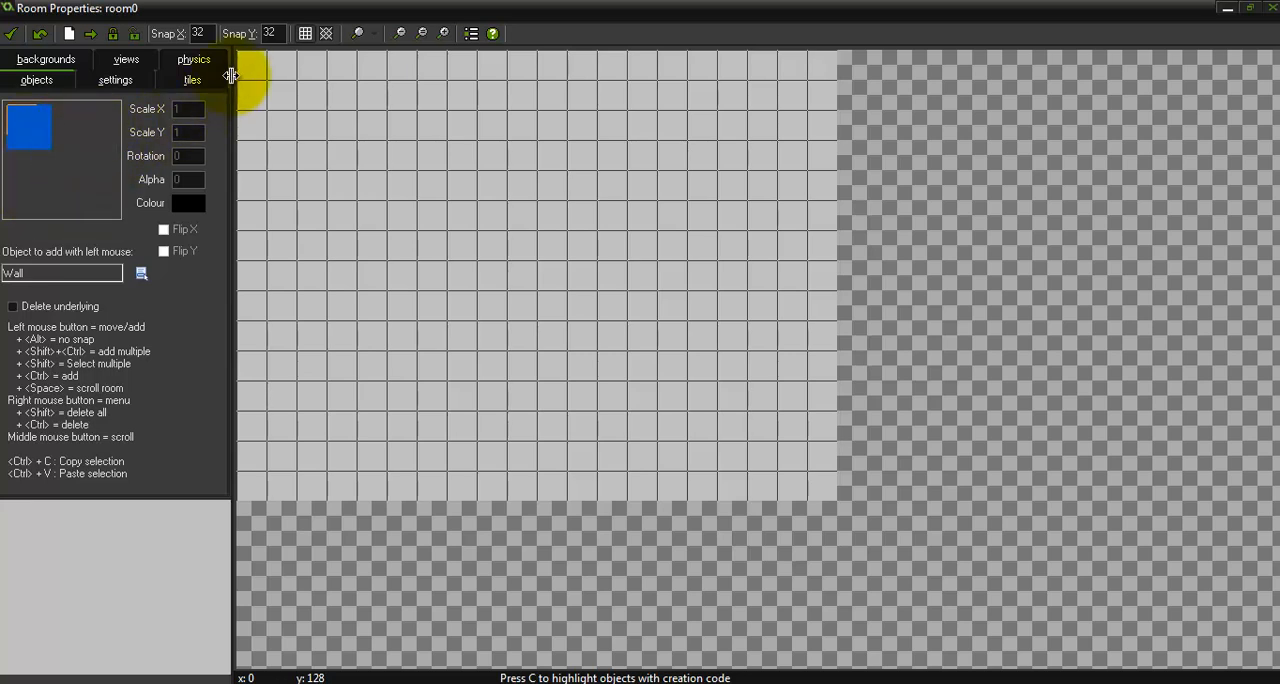
left_click(259, 67)
left_click(321, 60)
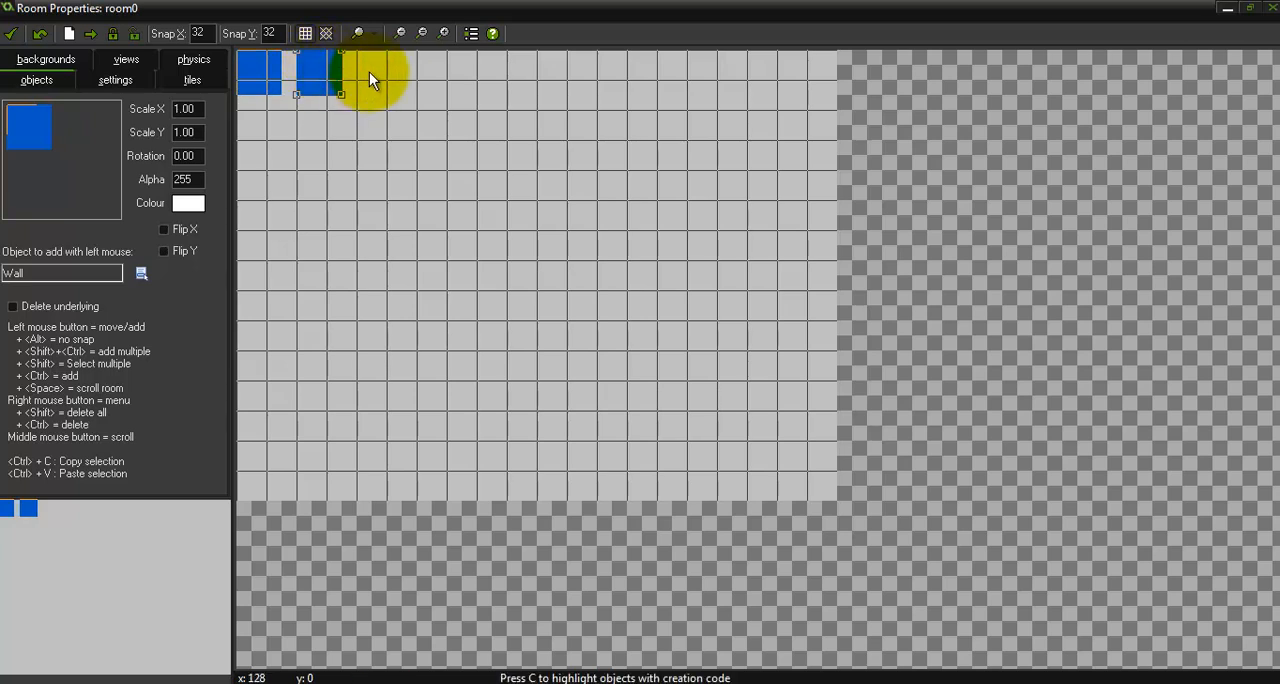
left_click(406, 72)
left_click_drag(409, 77, 373, 82)
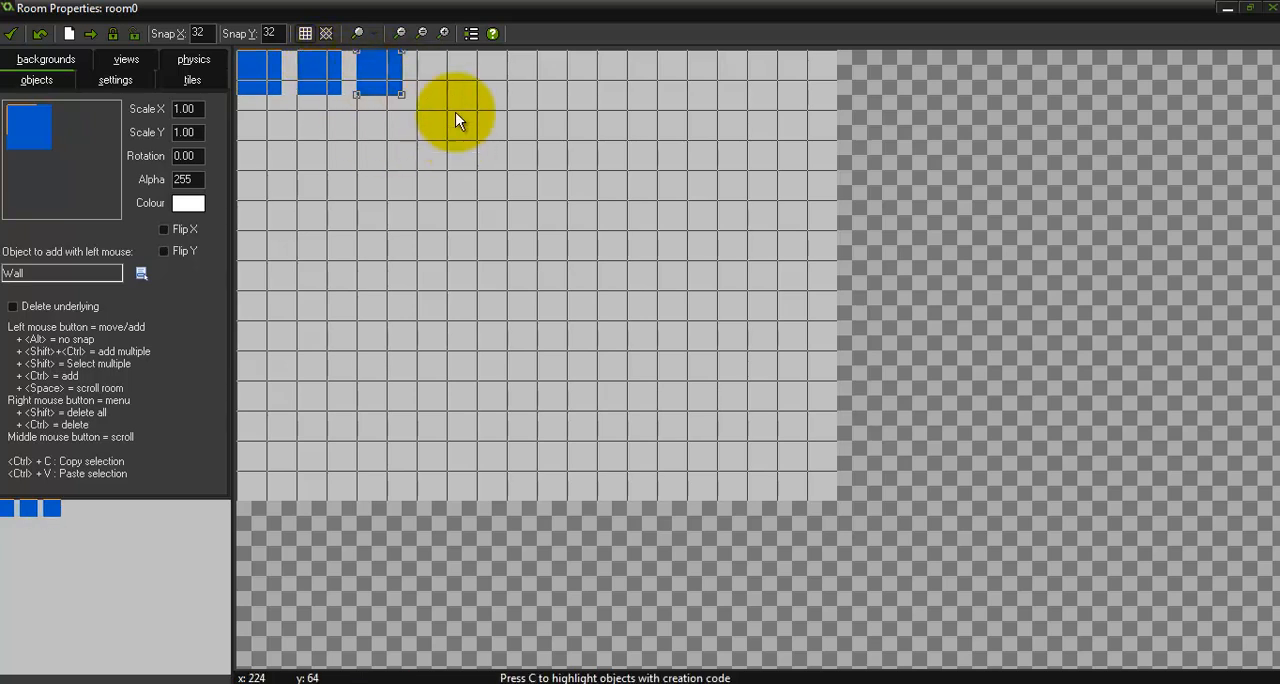
left_click(406, 104)
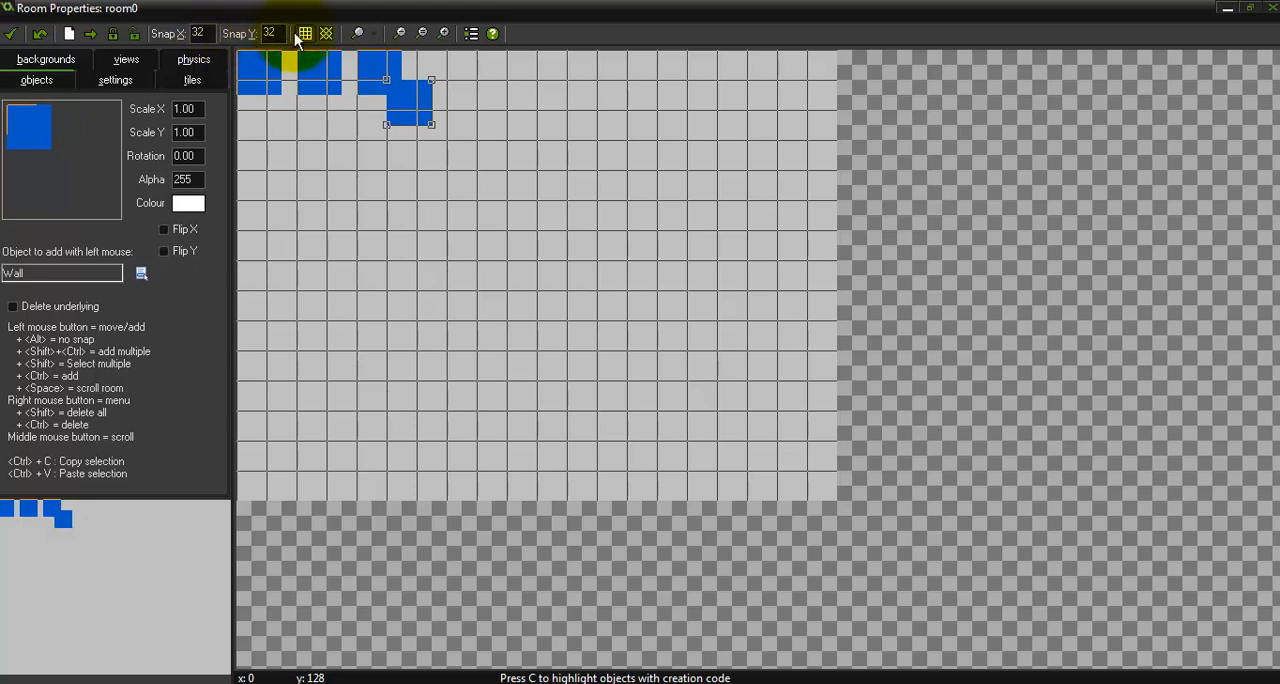
Set the room's grid snap to 48 in both X and Y
double_click(197, 33)
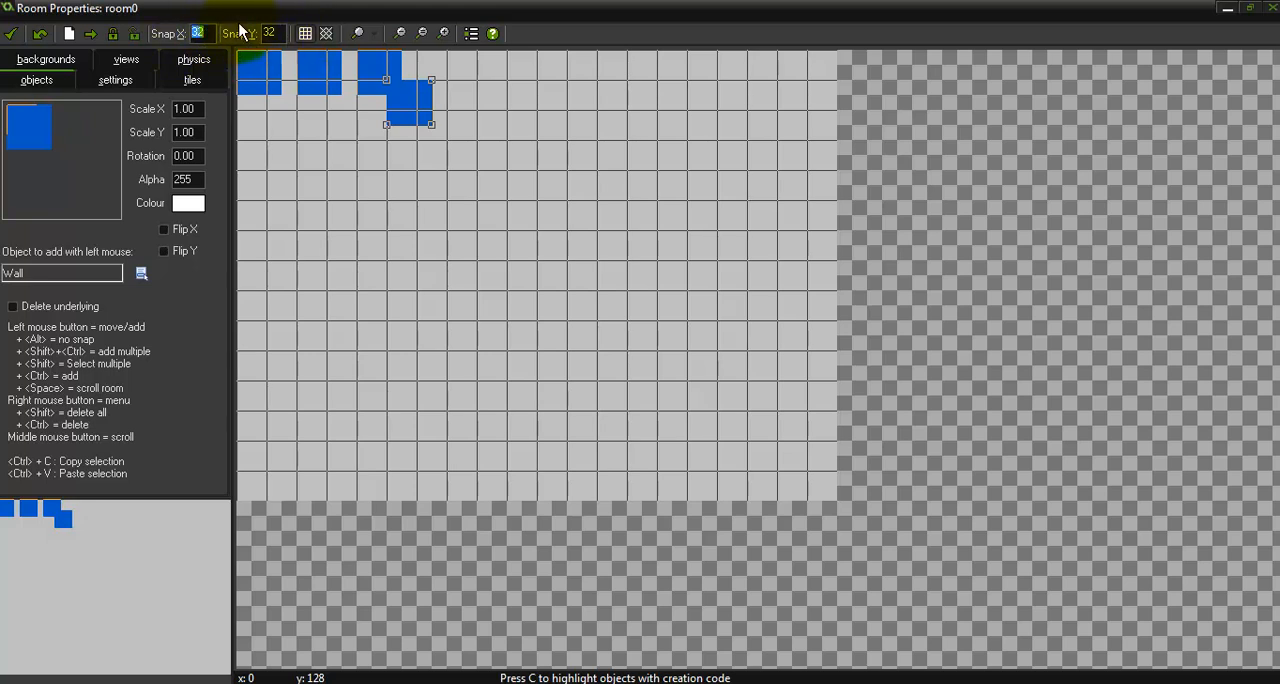
type("48")
double_click(269, 33)
type("48")
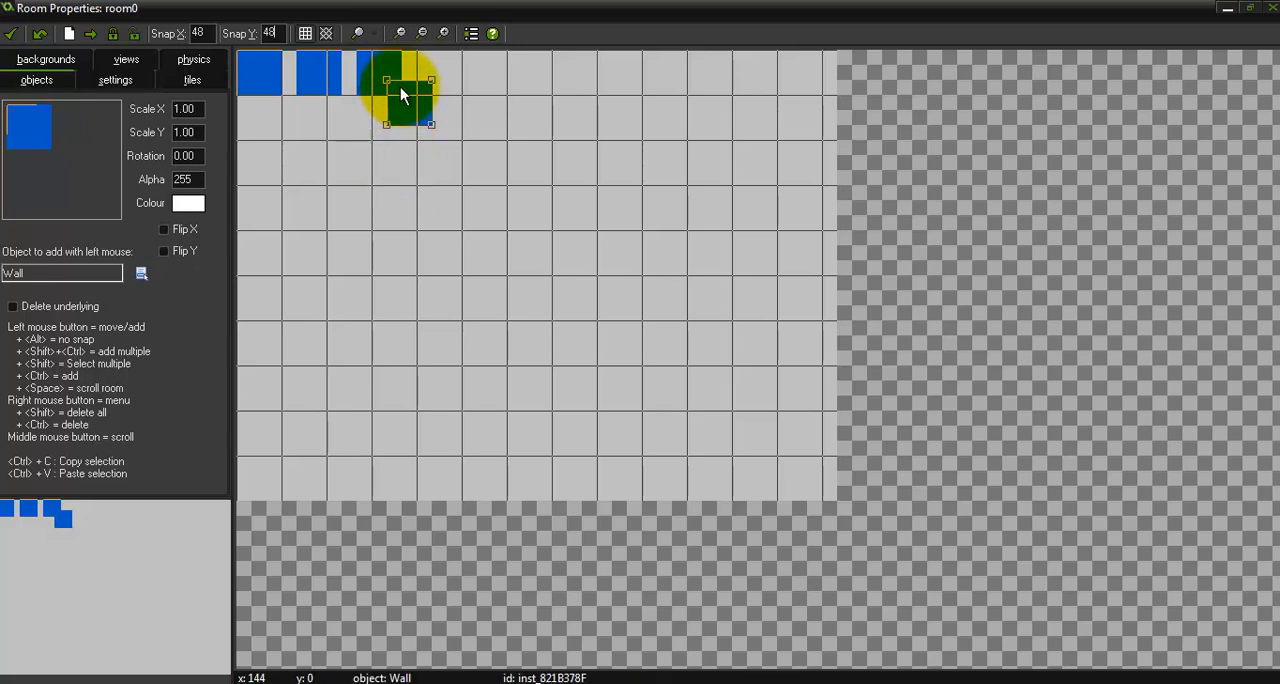
Delete the three misaligned wall blocks, keeping the one in the room's upper-left corner
right_click(394, 105, "ctrl")
right_click(370, 86, "ctrl")
right_click(324, 77, "ctrl")
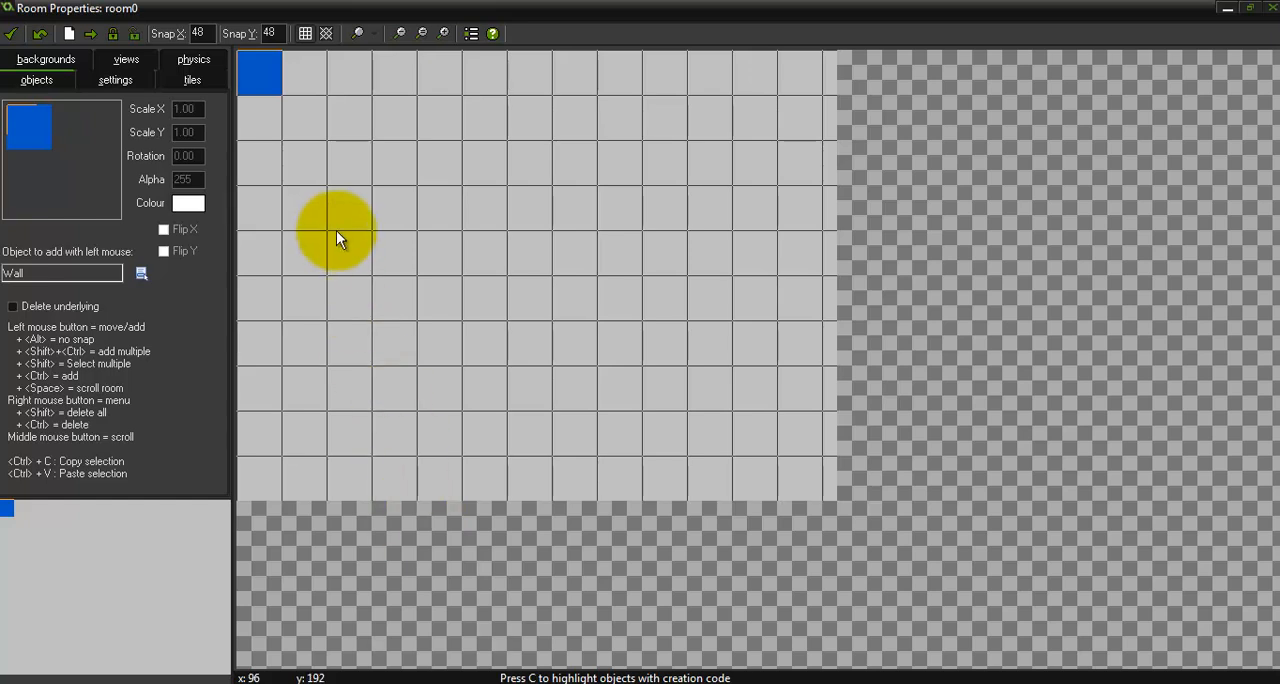
Place five more Wall blocks side by side along the room's top row, continuing from the corner block
left_click(309, 75)
left_click(350, 76)
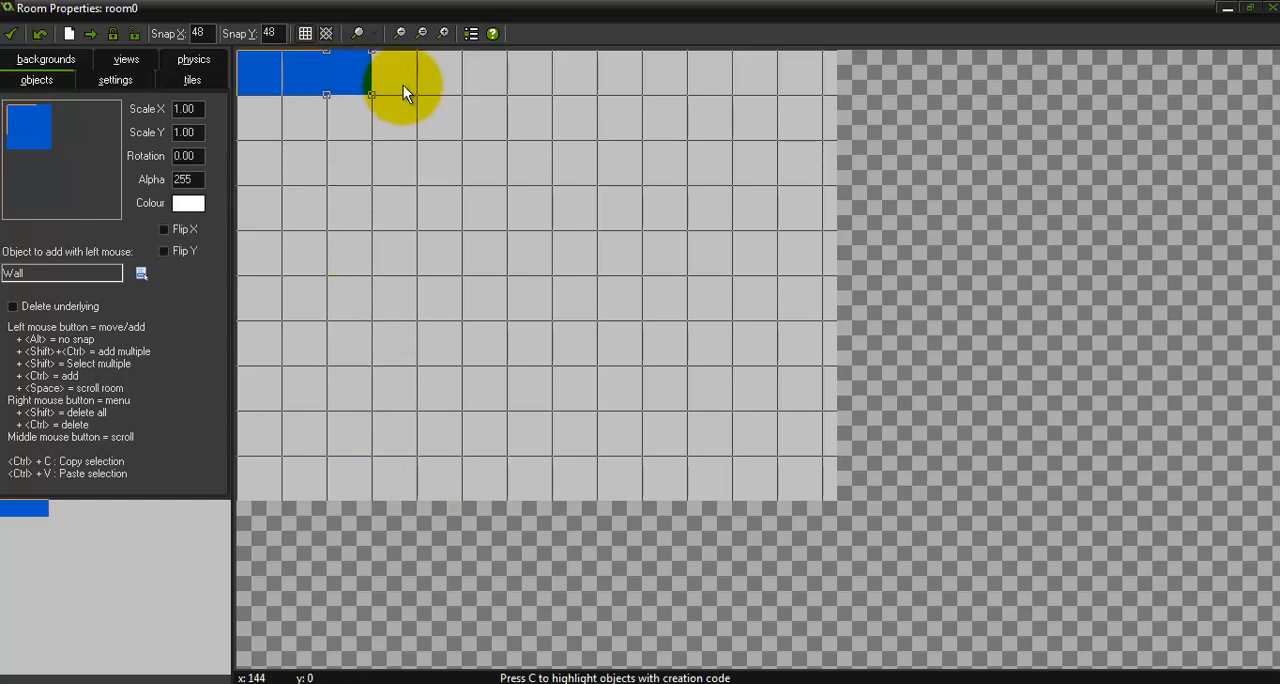
left_click(403, 85)
left_click(448, 87)
left_click(497, 87)
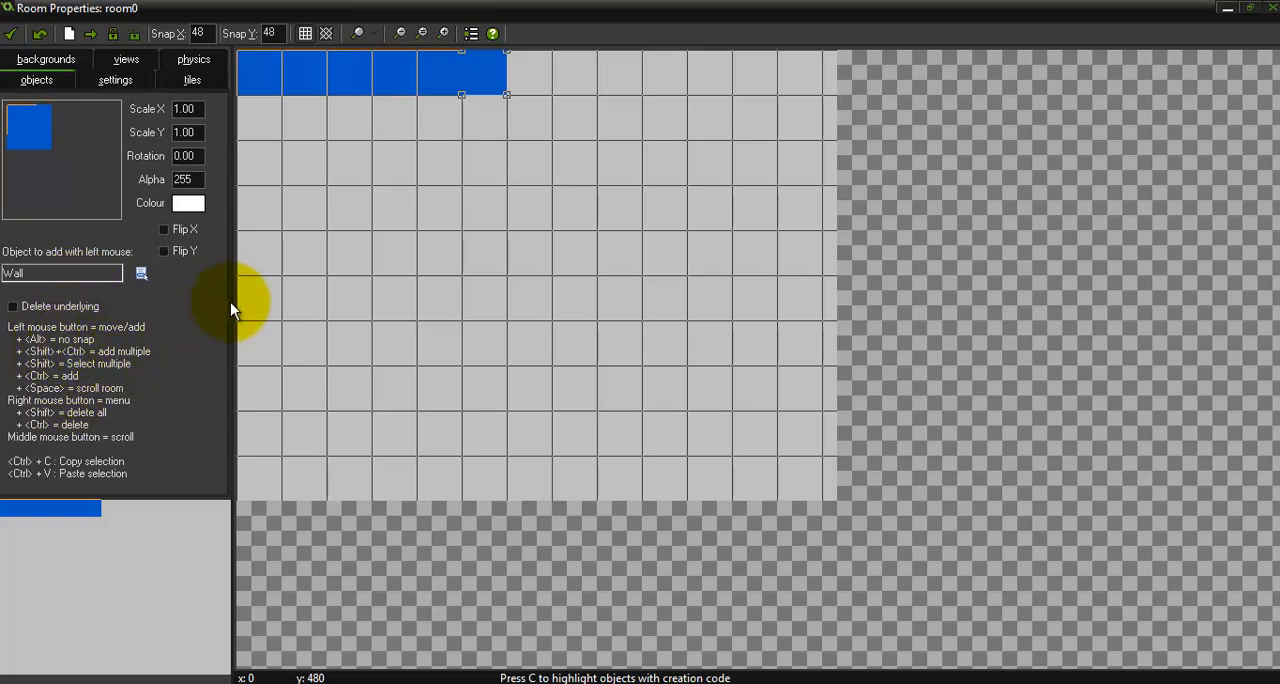
left_click(590, 76)
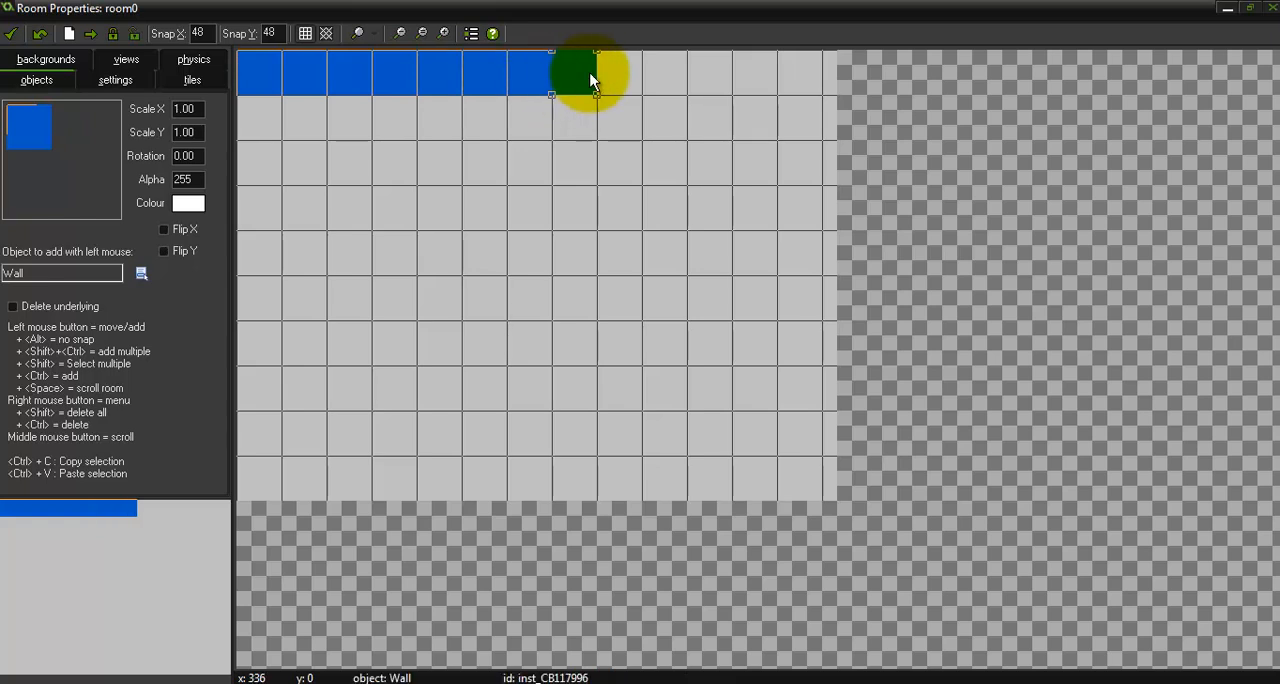
mouse_move(590, 80)
left_mouse_down("ctrl+shift")
mouse_move(820, 69)
mouse_move(834, 340)
mouse_move(804, 490)
mouse_move(818, 277)
mouse_move(766, 491)
mouse_move(297, 494)
mouse_move(252, 427)
mouse_move(251, 137)
mouse_move(326, 229)
mouse_move(321, 247)
left_mouse_up("ctrl+shift")
key("ctrl+z")
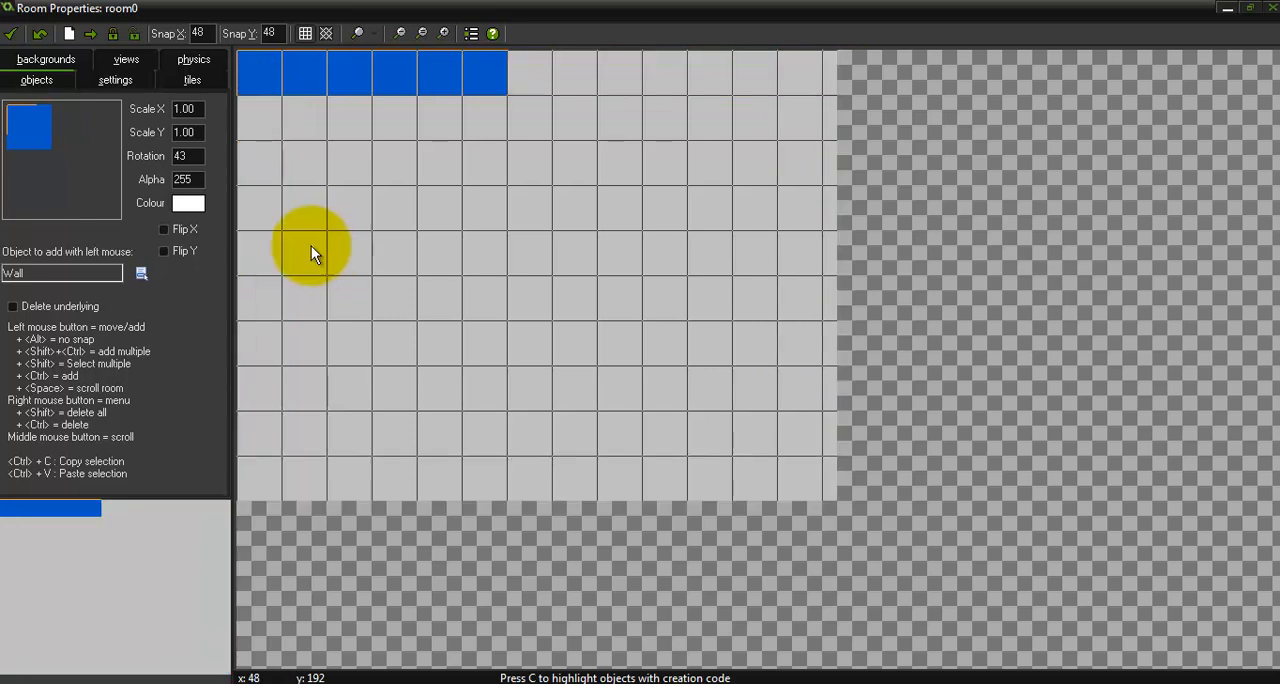
Paint Wall blocks around the whole room border and remove the stray blocks inside and below it
mouse_move(509, 88)
left_mouse_down("ctrl+shift")
mouse_move(833, 71)
mouse_move(848, 230)
mouse_move(812, 467)
mouse_move(823, 415)
mouse_move(791, 134)
mouse_move(766, 434)
mouse_move(649, 477)
mouse_move(378, 487)
mouse_move(332, 414)
mouse_move(245, 463)
mouse_move(257, 119)
left_mouse_up("ctrl+shift")
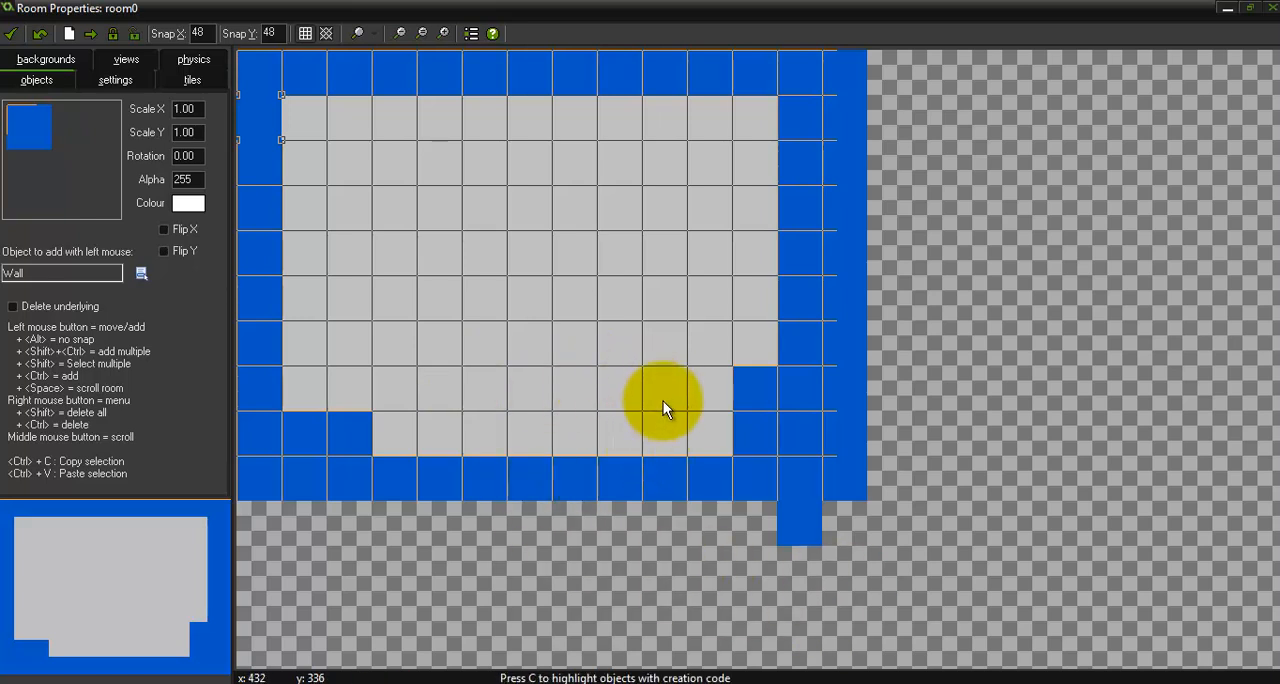
right_click_drag(734, 381, 723, 429, "ctrl")
mouse_move(434, 422)
right_mouse_down("ctrl")
mouse_move(335, 416)
mouse_move(702, 555)
mouse_move(781, 533)
mouse_move(717, 581)
right_mouse_up("ctrl")
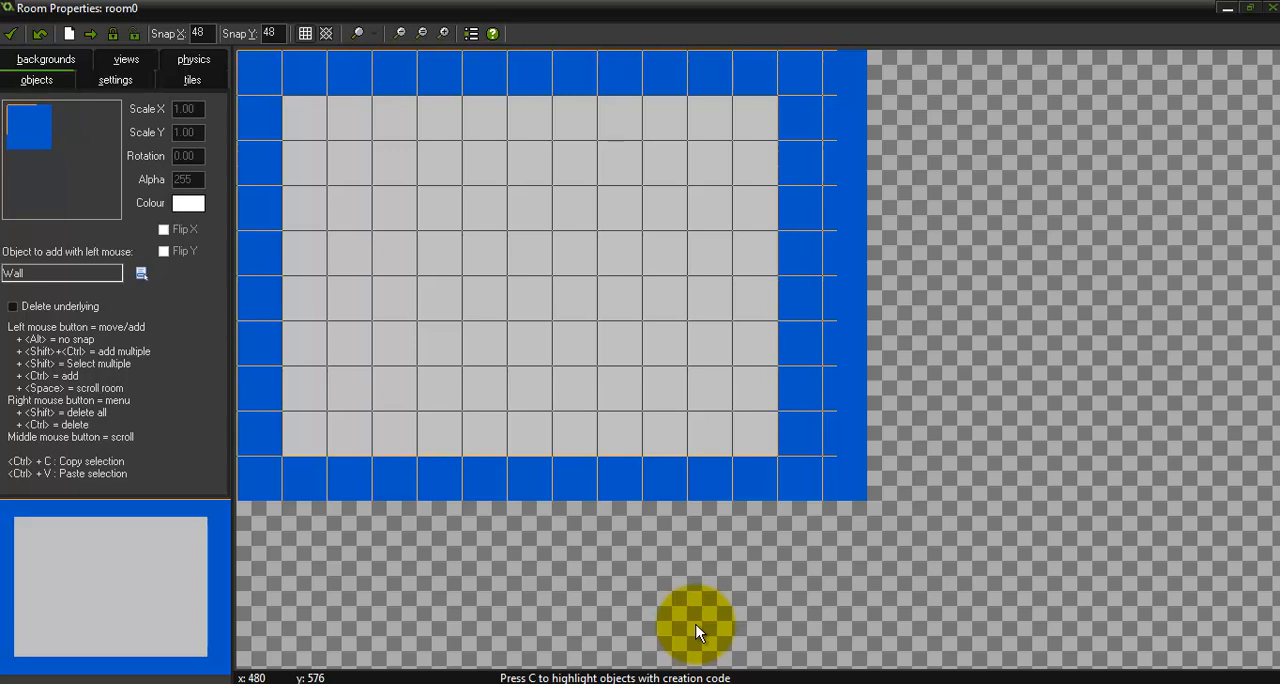
Place four Target objects around the middle of the room and confirm the room
left_click(33, 130)
left_click(75, 165)
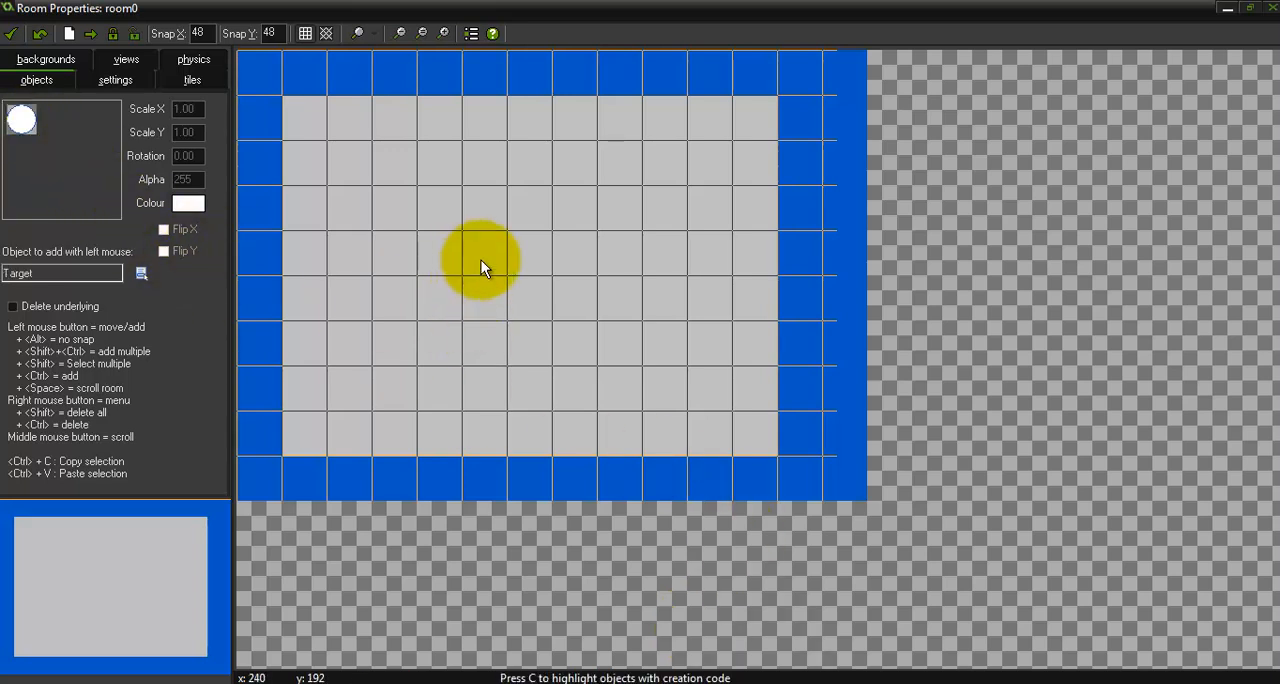
left_click(526, 262)
left_click(440, 298)
left_click(516, 296)
left_click(604, 260)
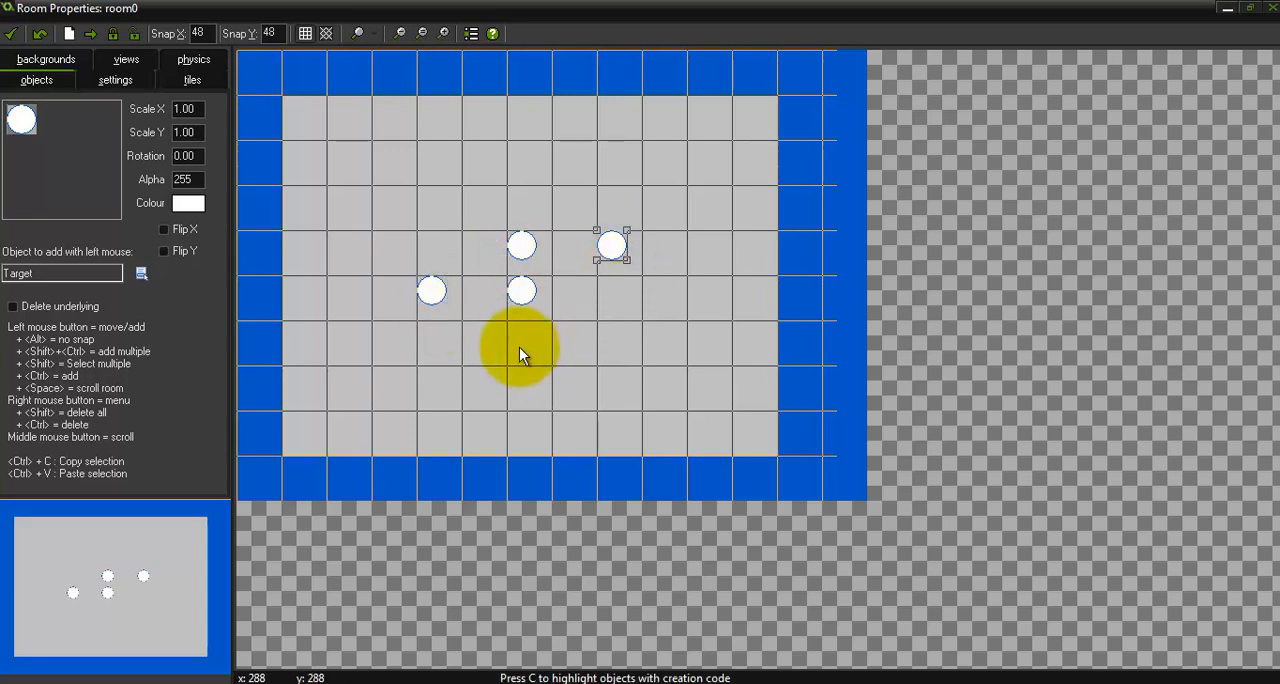
left_click(8, 36)
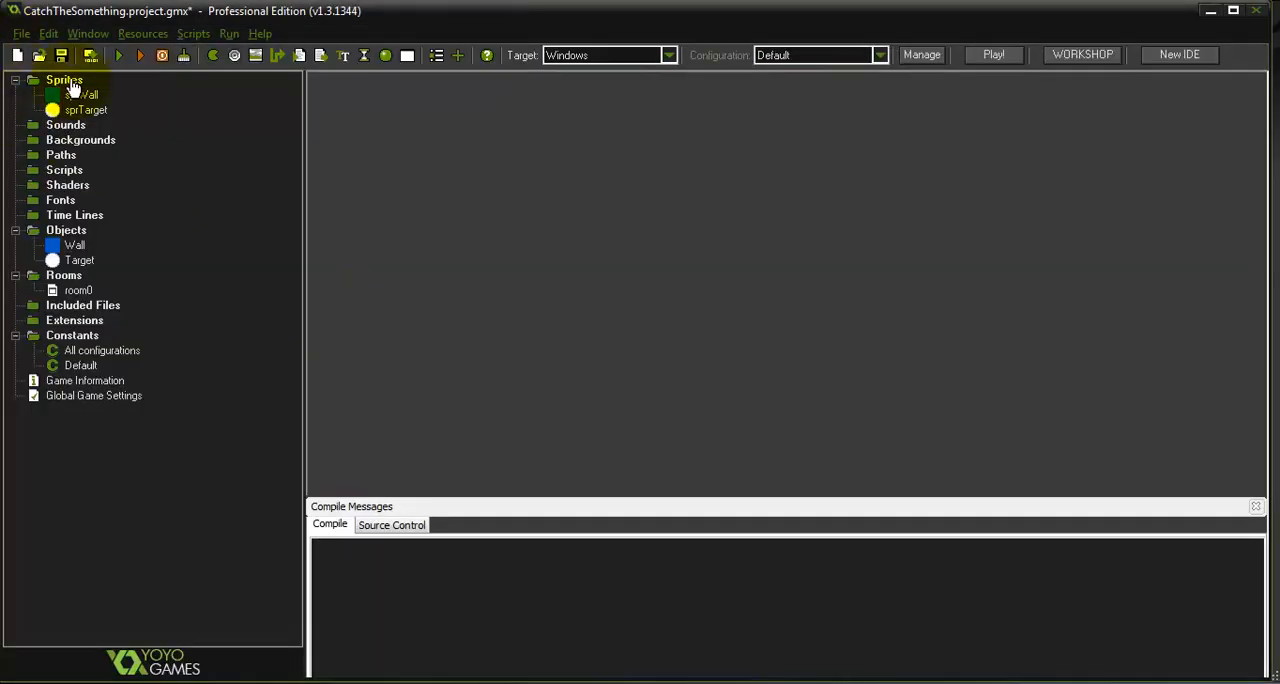
Run the game to test the targets' movement, then close the game window
left_click(119, 57)
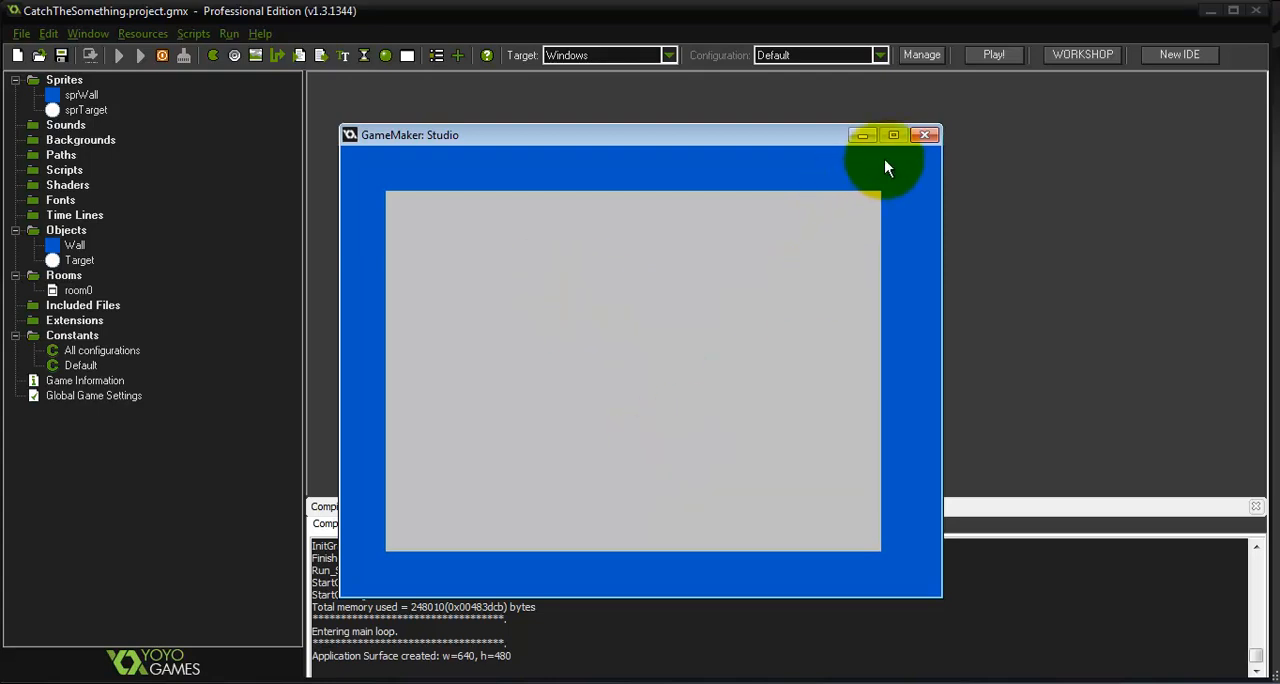
left_click(924, 134)
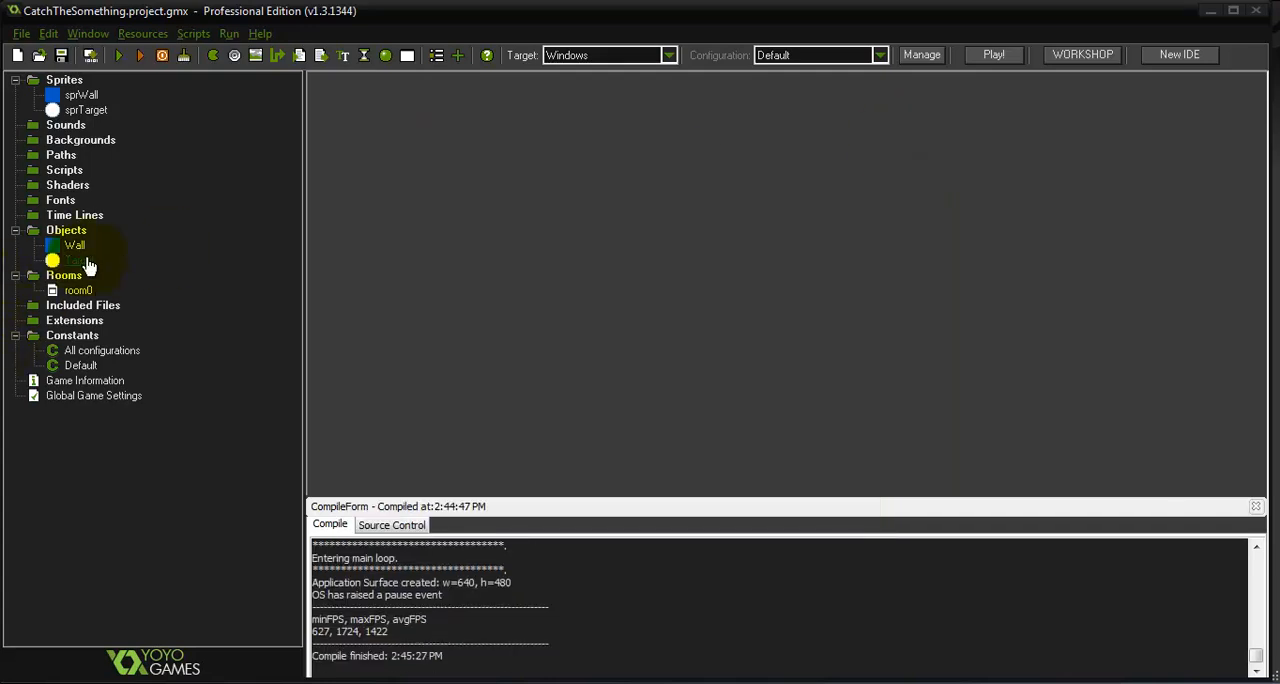
Open the Target object and add a collision event with the Wall object
double_click(86, 262)
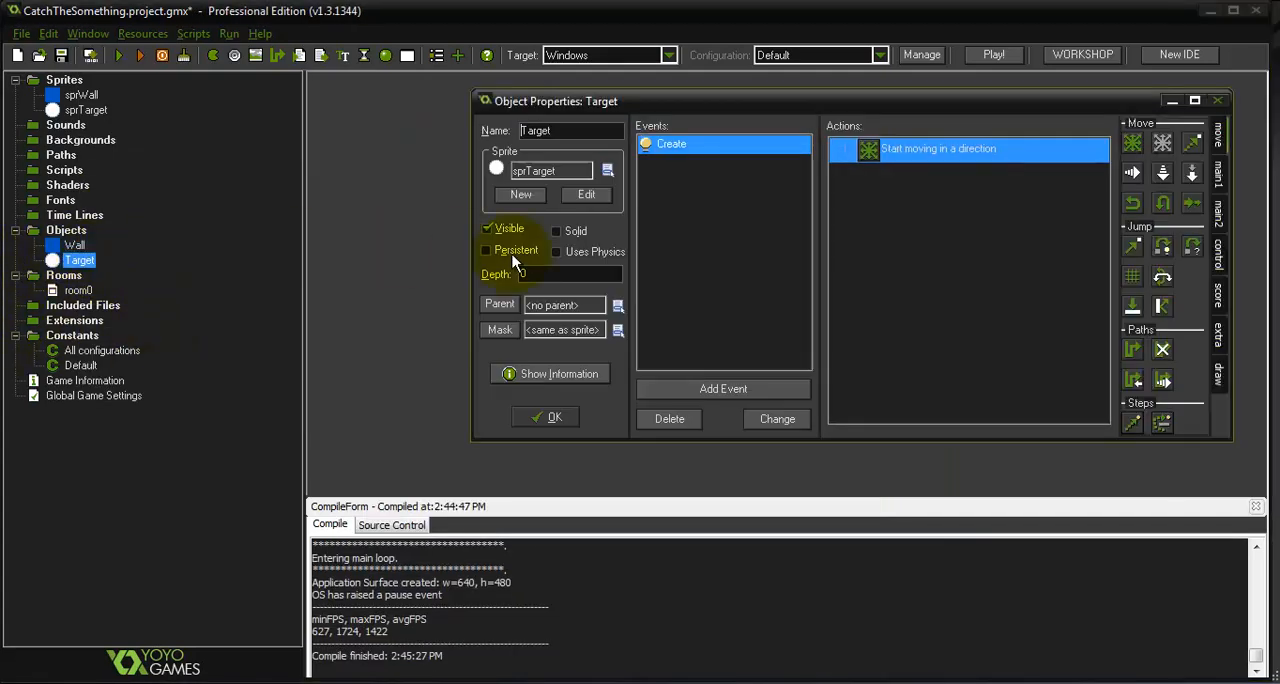
left_click_drag(760, 102, 666, 106)
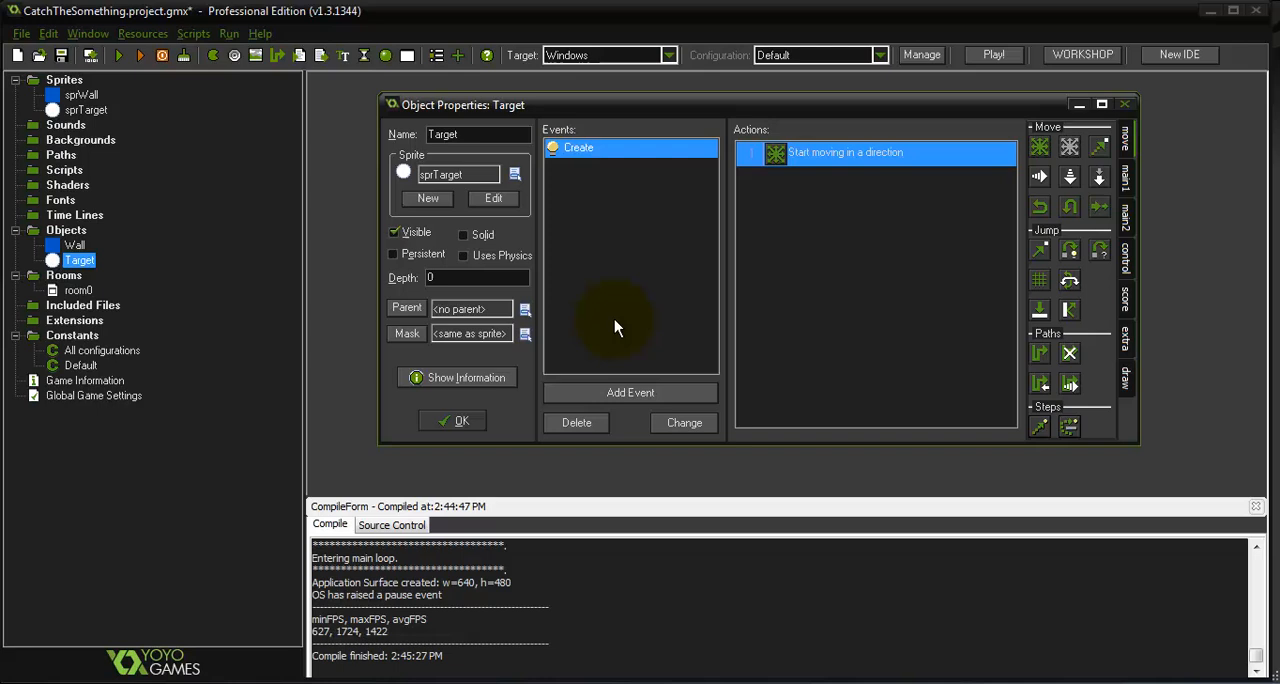
left_click(617, 389)
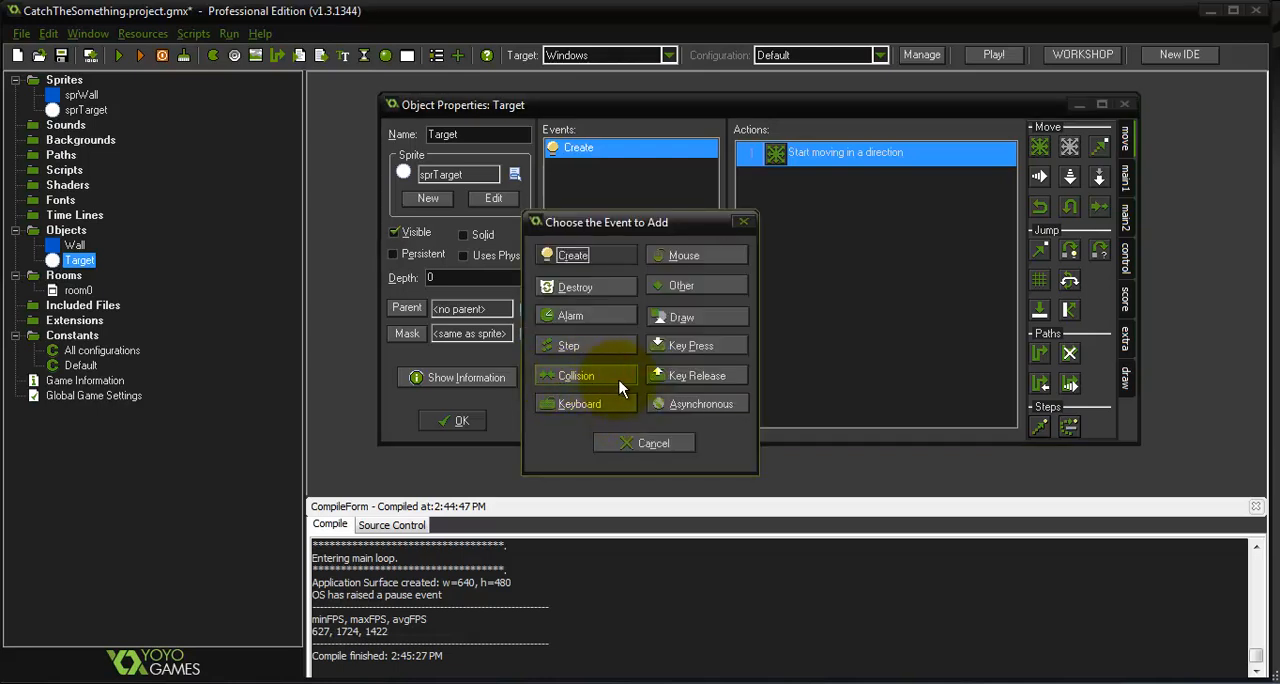
left_click(619, 379)
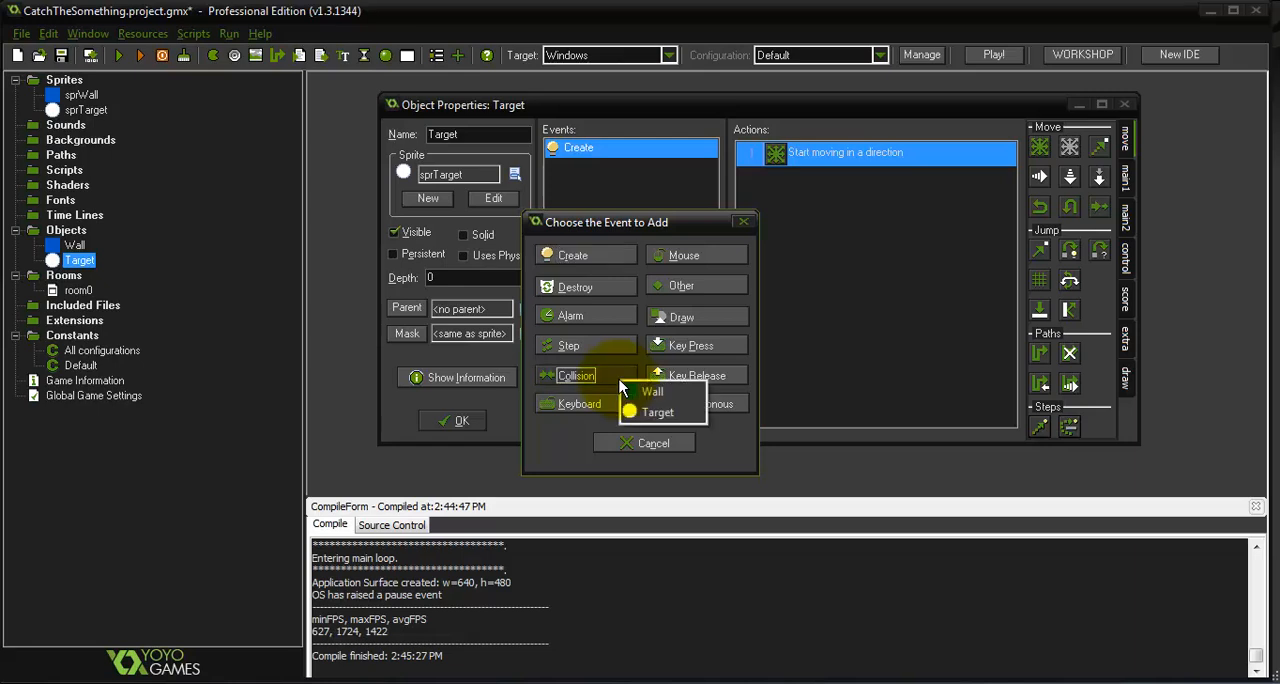
left_click(671, 392)
left_click(591, 170)
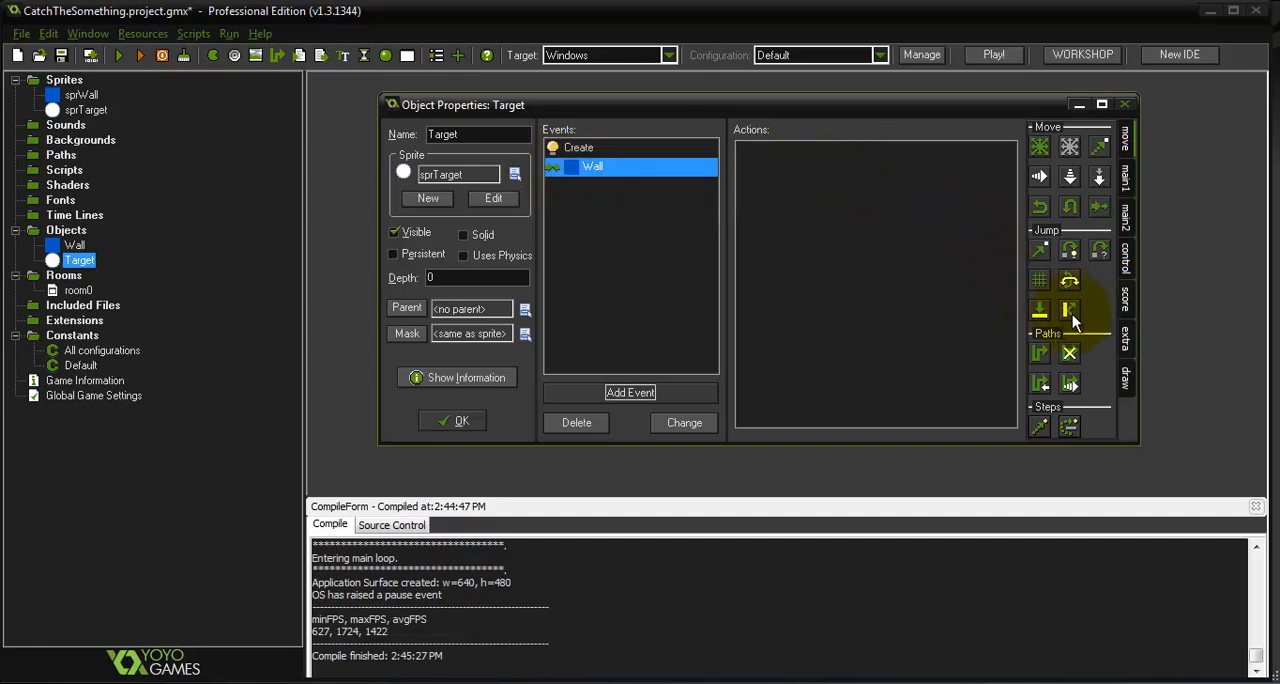
Add a Bounce action, not precisely against solid objects, to the Wall collision event and run the game briefly to test it
left_click_drag(1070, 312, 877, 290)
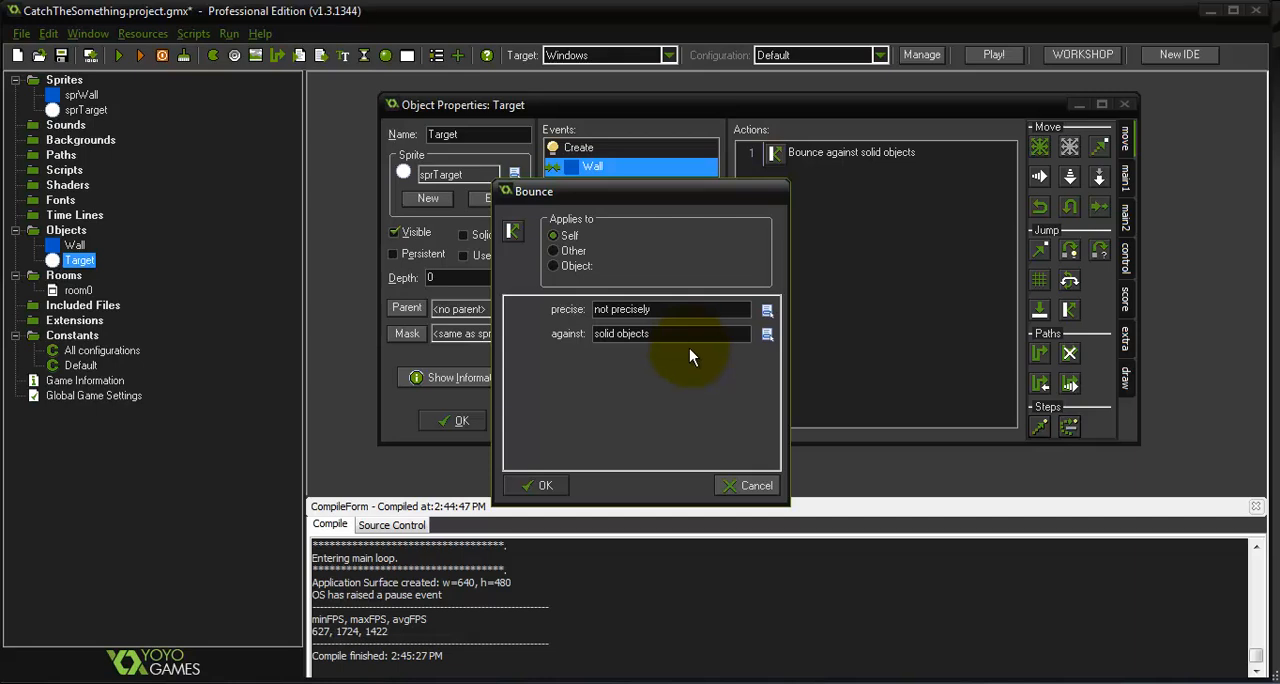
left_click(541, 486)
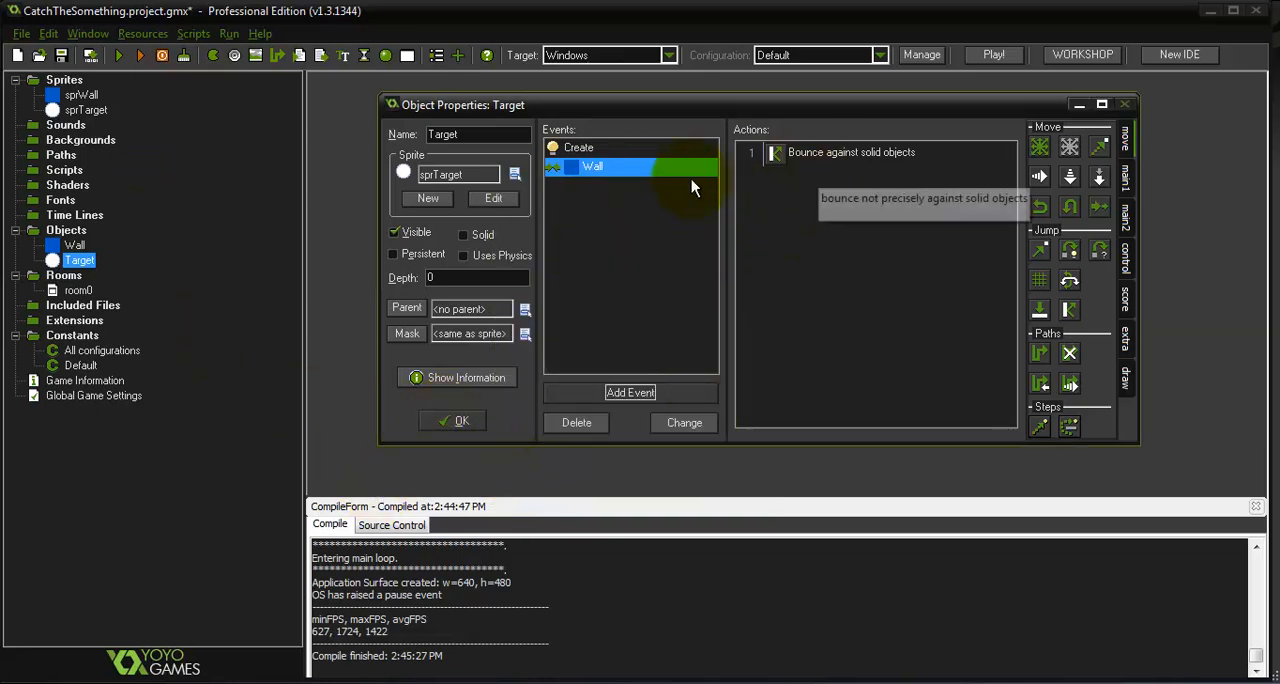
left_click(121, 54)
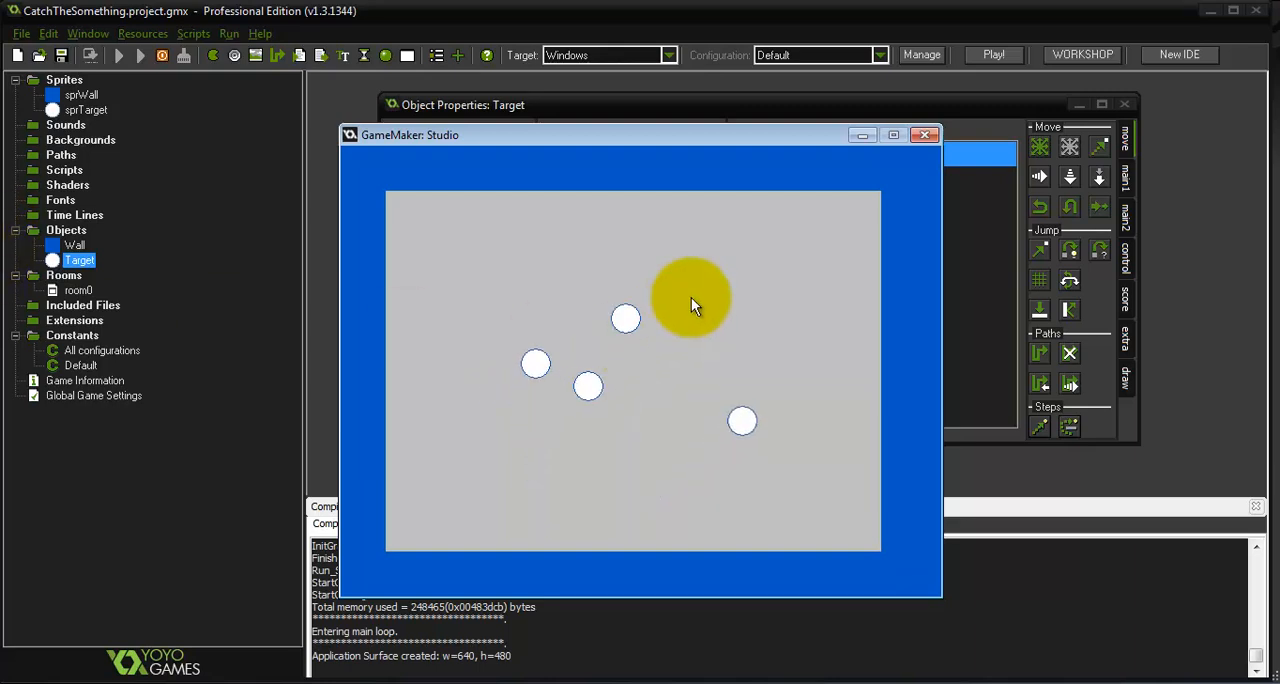
left_click(921, 140)
Add a Left pressed mouse event to Target with a Set Score action of 1, relative
left_click(630, 390)
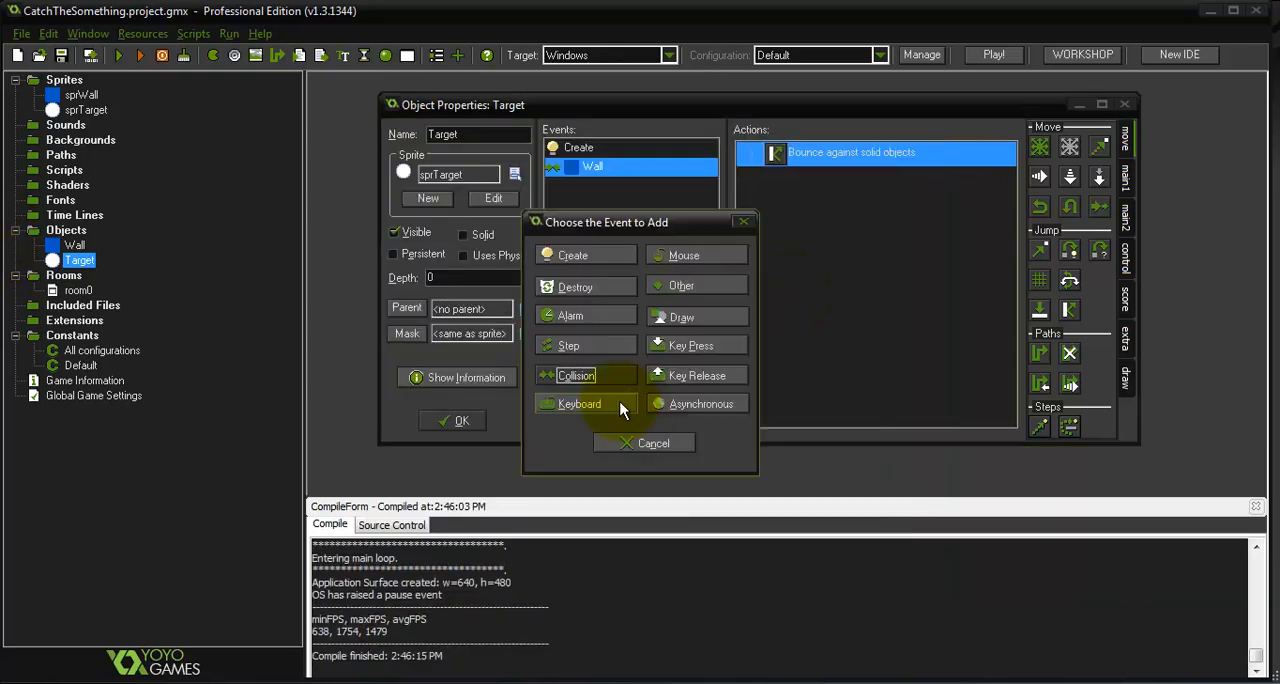
left_click(705, 259)
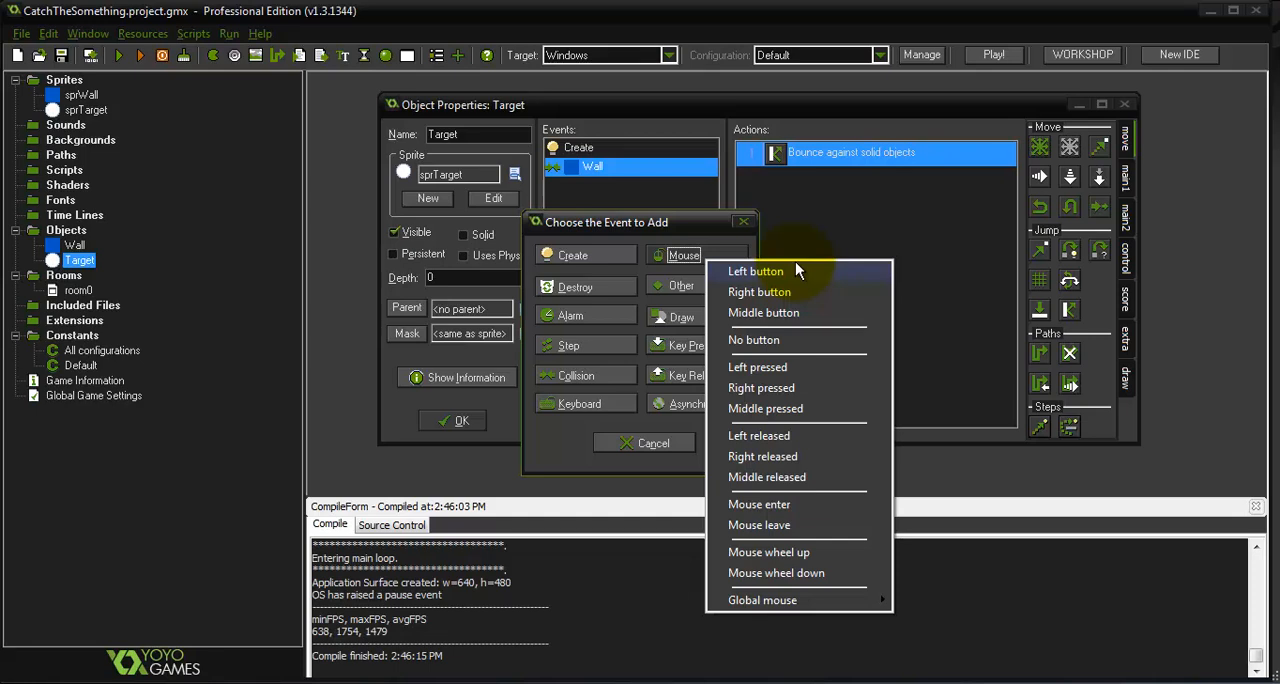
left_click(784, 370)
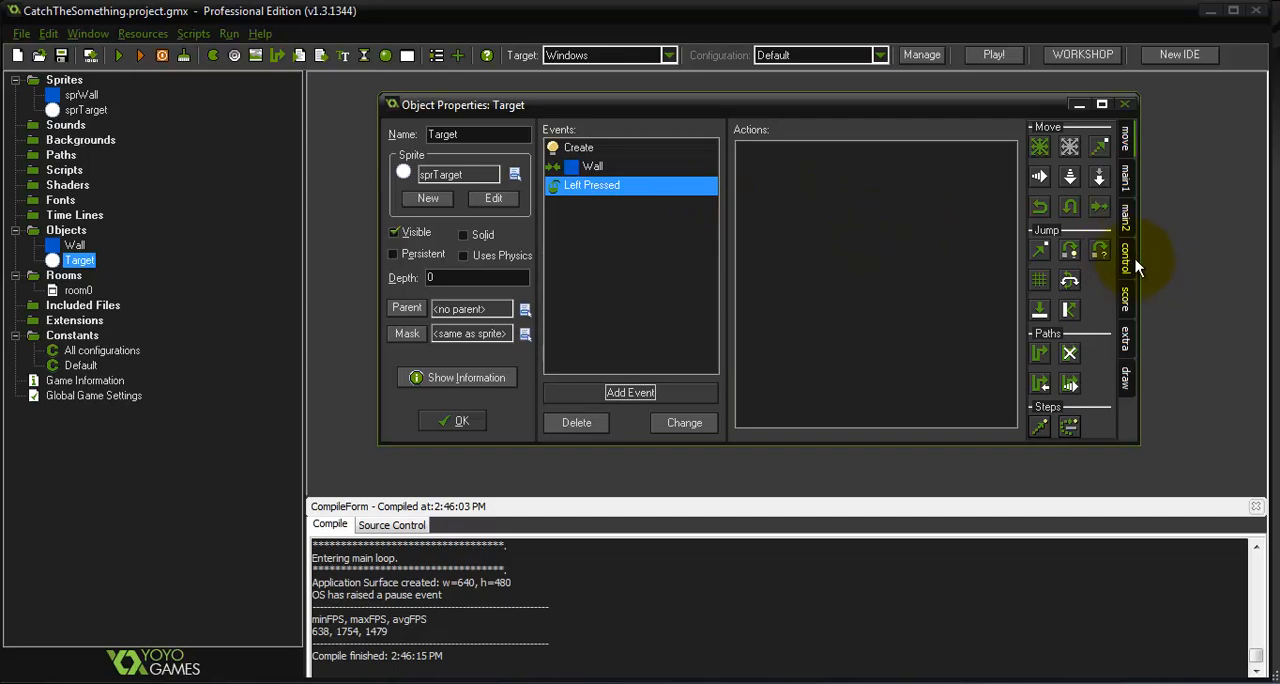
left_click(1126, 305)
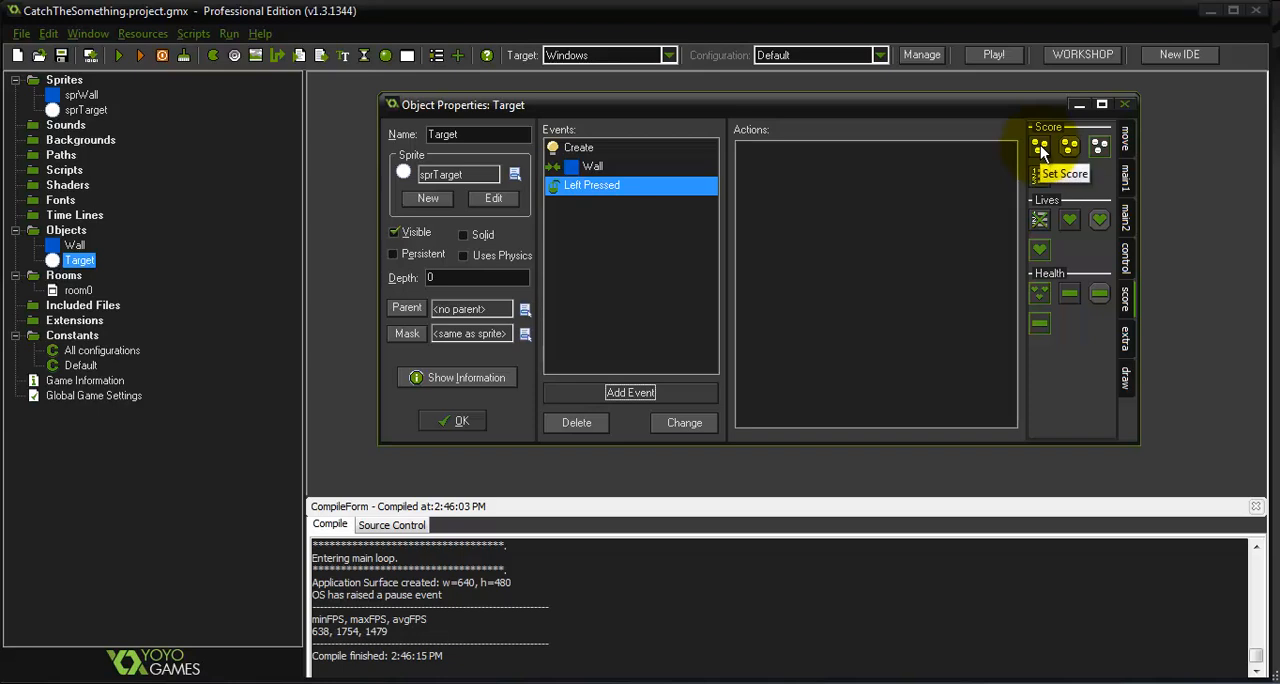
left_click_drag(1040, 148, 880, 212)
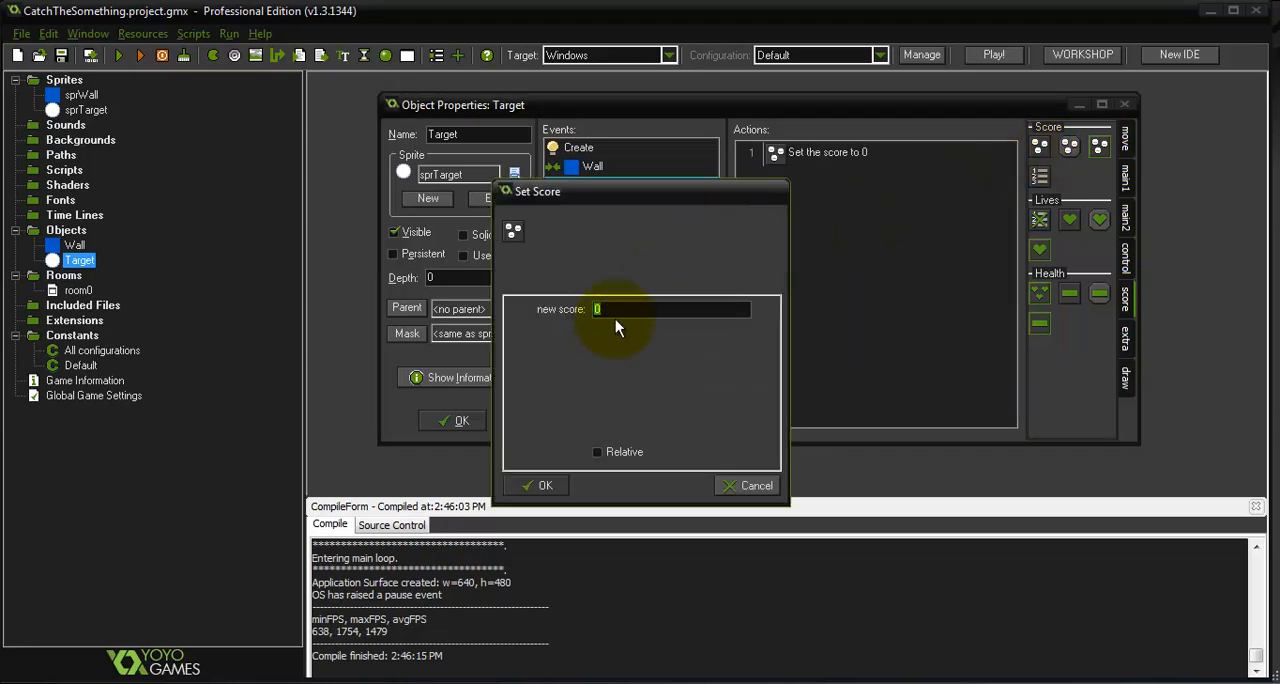
type("1")
left_click(598, 452)
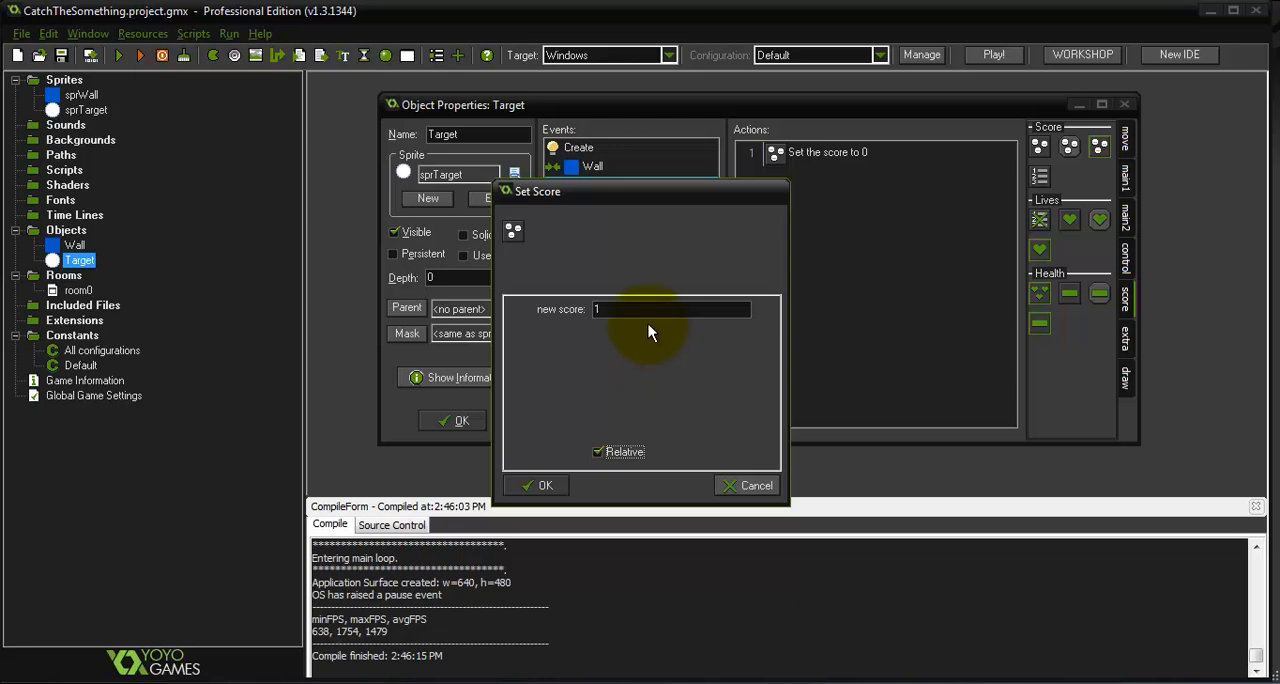
left_click(532, 482)
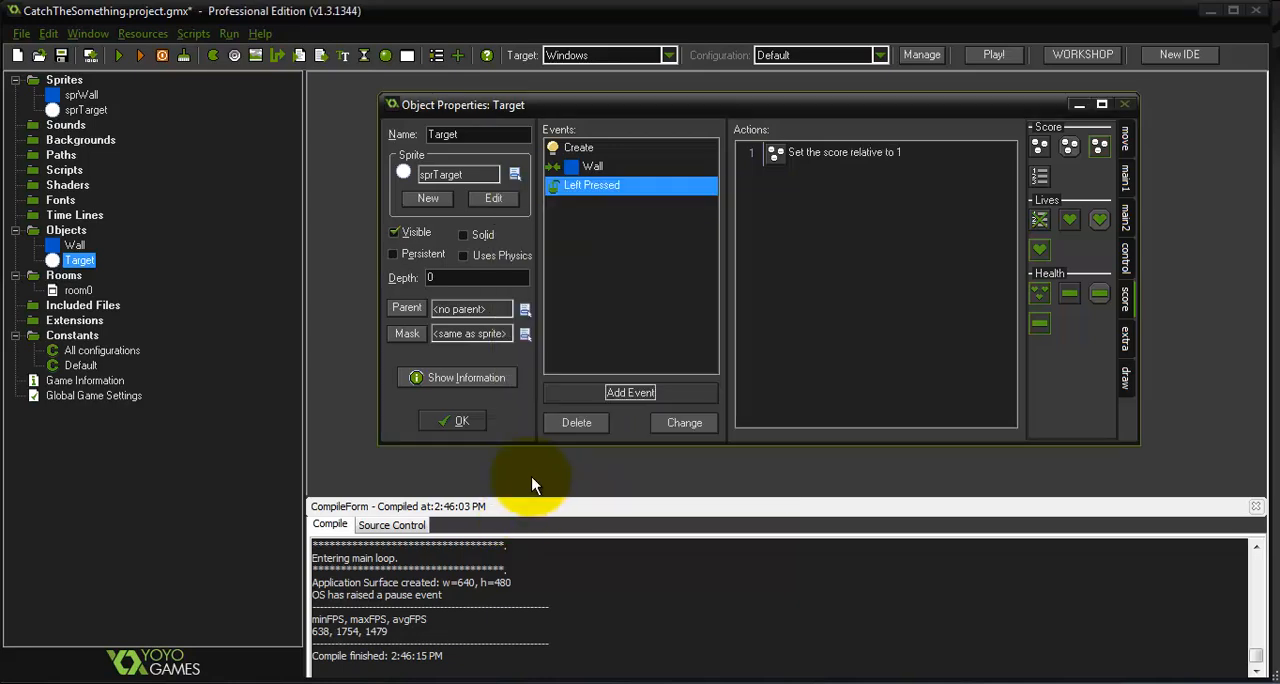
Add a Jump to Random action to the Left Pressed event with horizontal and vertical snap set to 16
left_click(1127, 140)
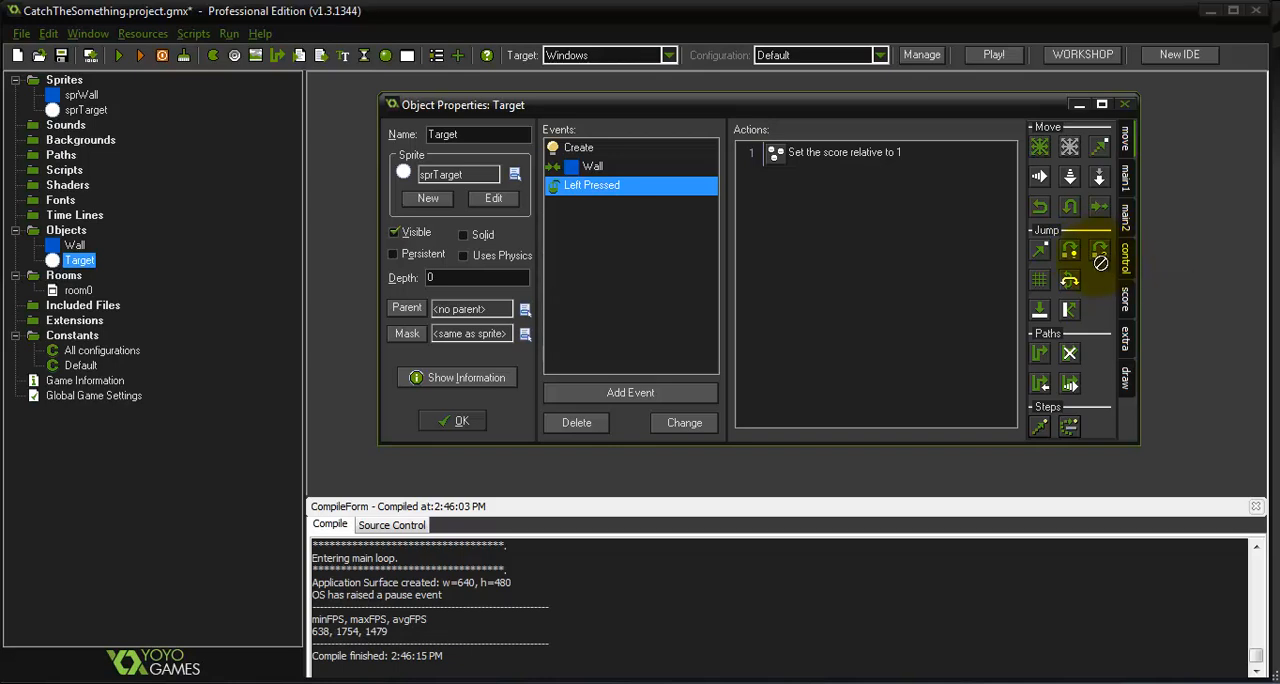
left_click_drag(854, 298, 850, 300)
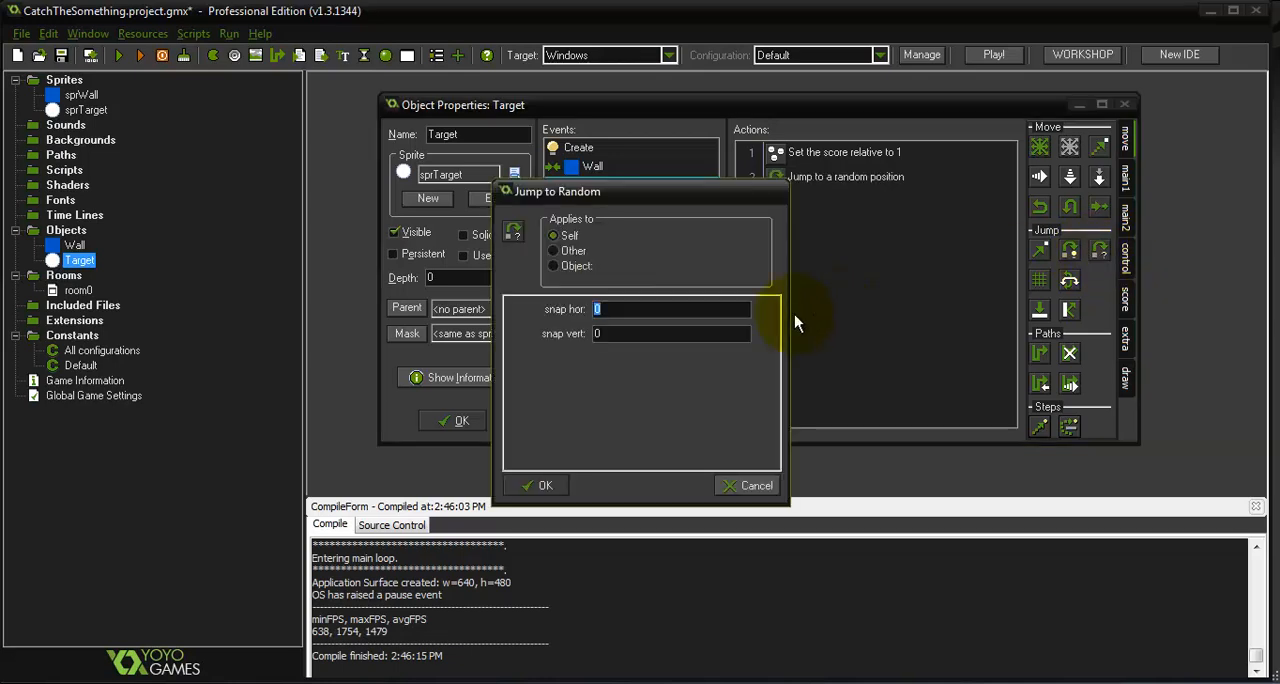
type("16")
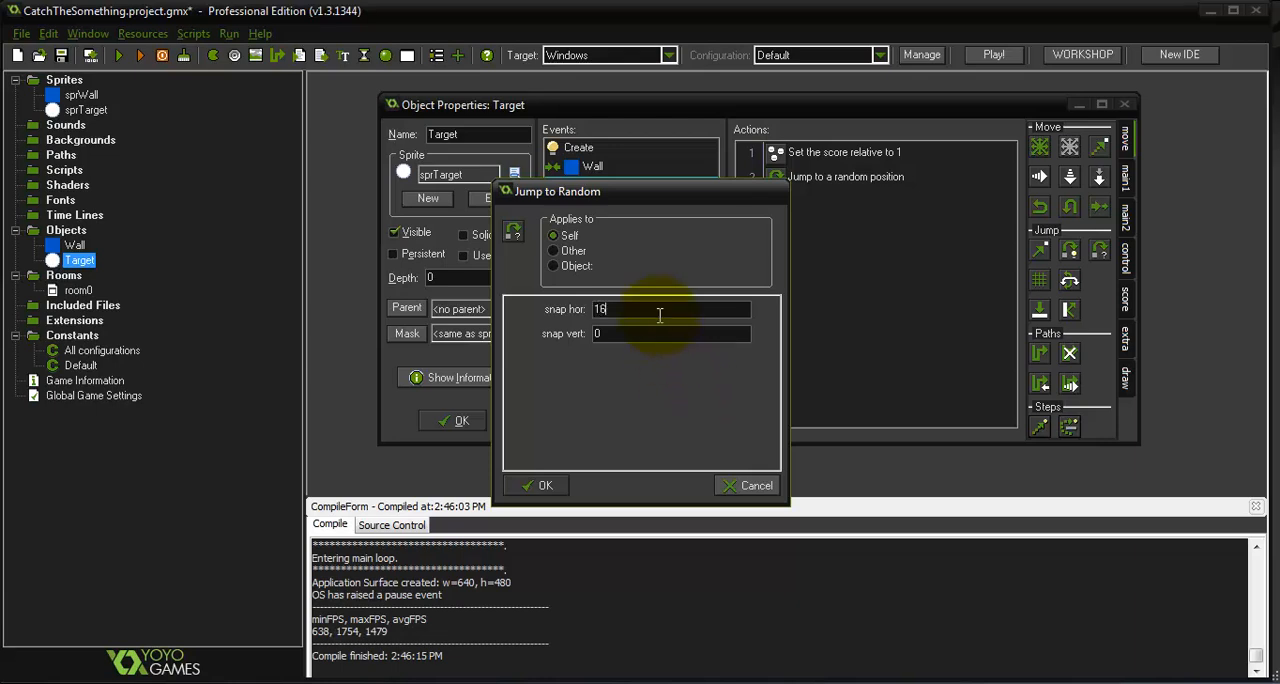
left_click(660, 332)
type("16")
double_click(662, 332)
type("16")
left_click(540, 486)
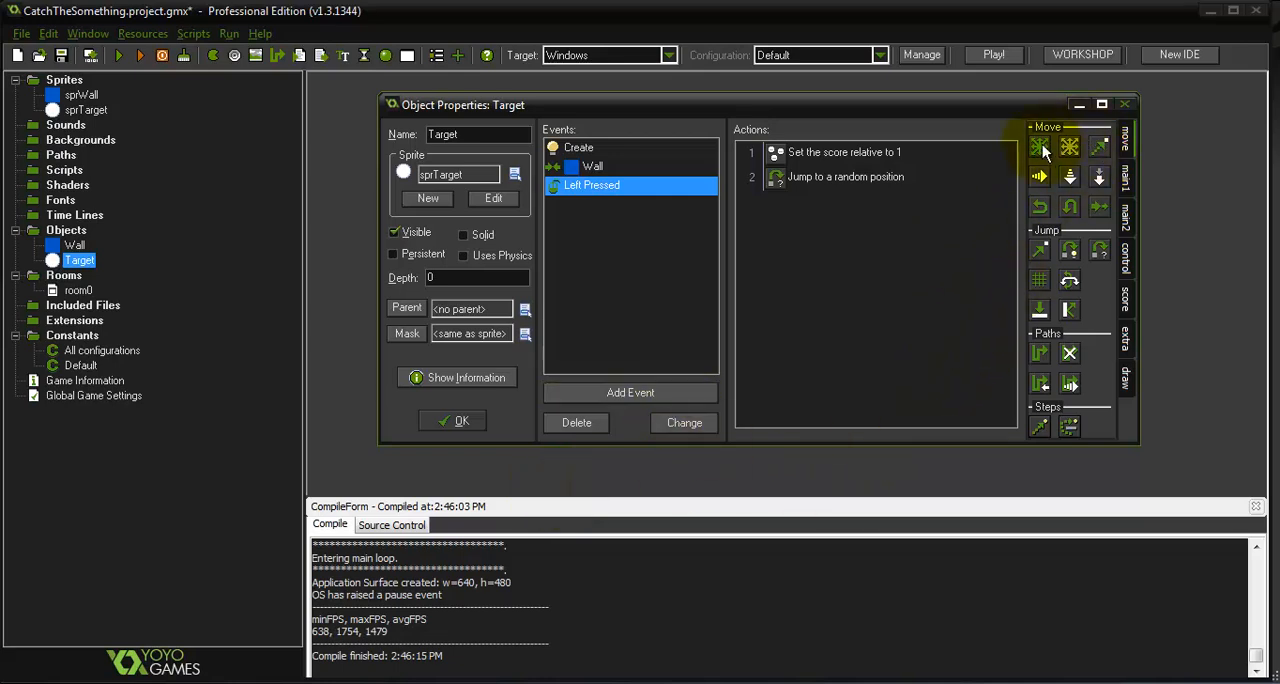
Add a Move Fixed action with all eight directions and speed 8 to the Left Pressed event, and test-run the game
left_click_drag(1042, 148, 826, 237)
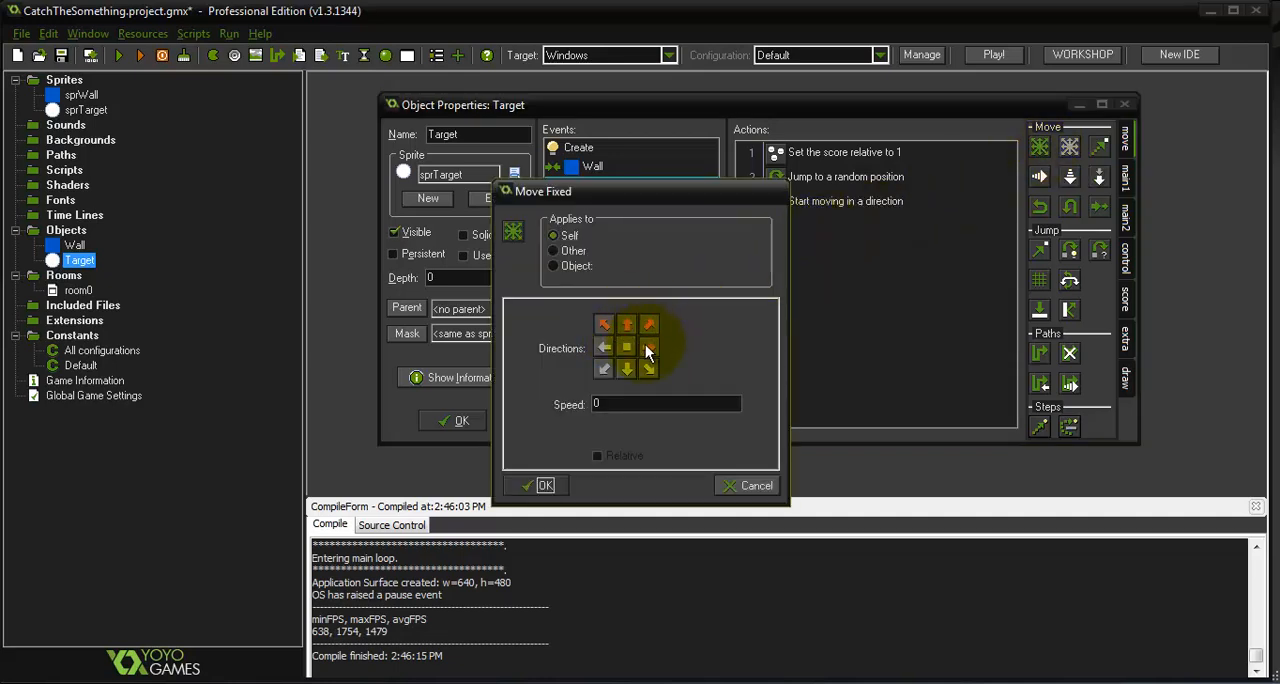
left_click(648, 347)
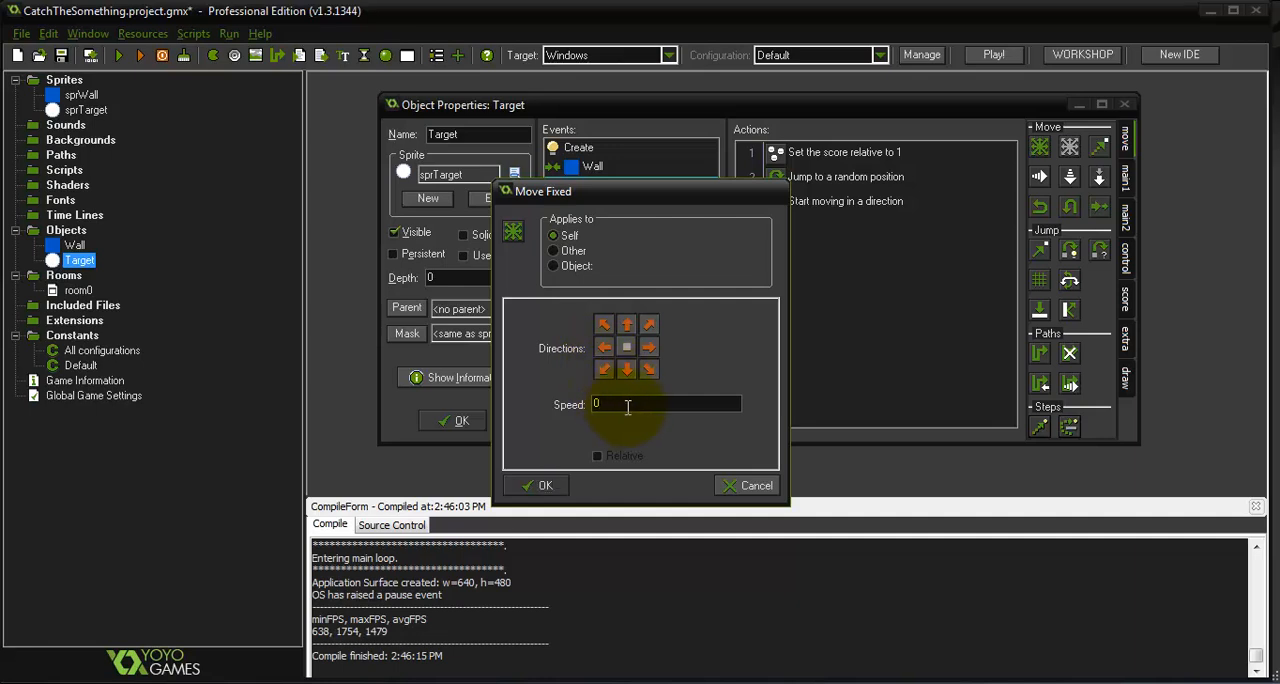
left_click_drag(628, 404, 550, 407)
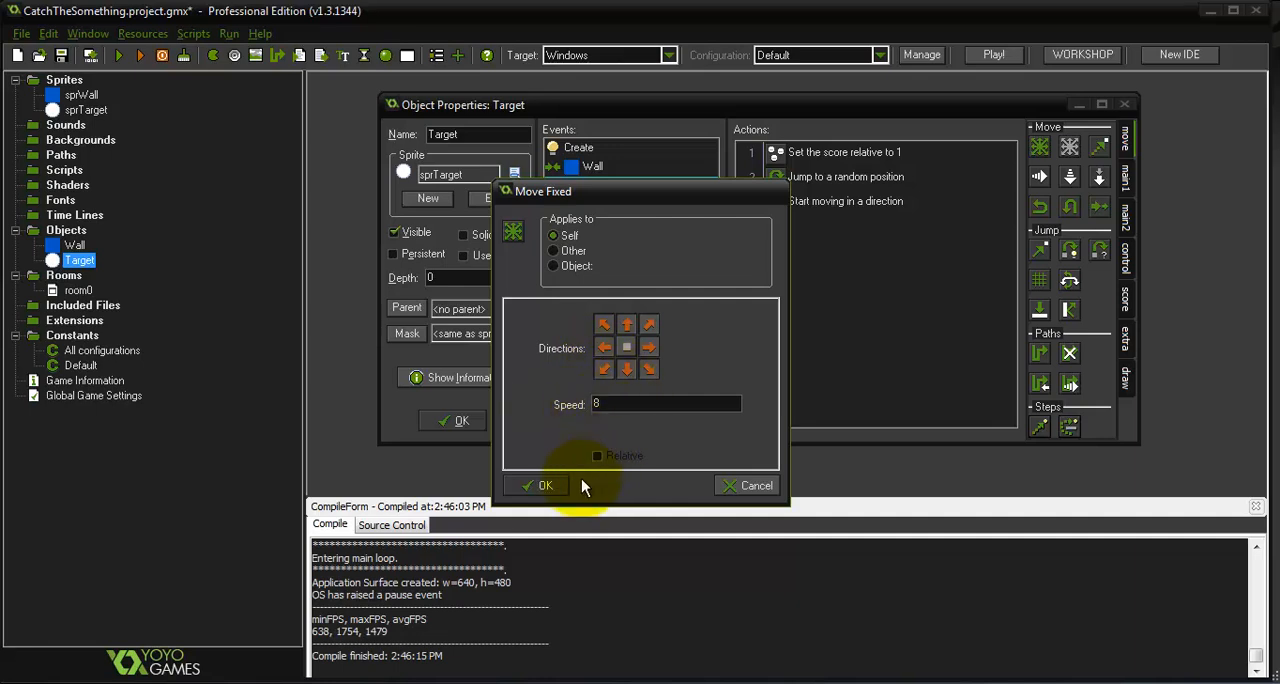
left_click(540, 485)
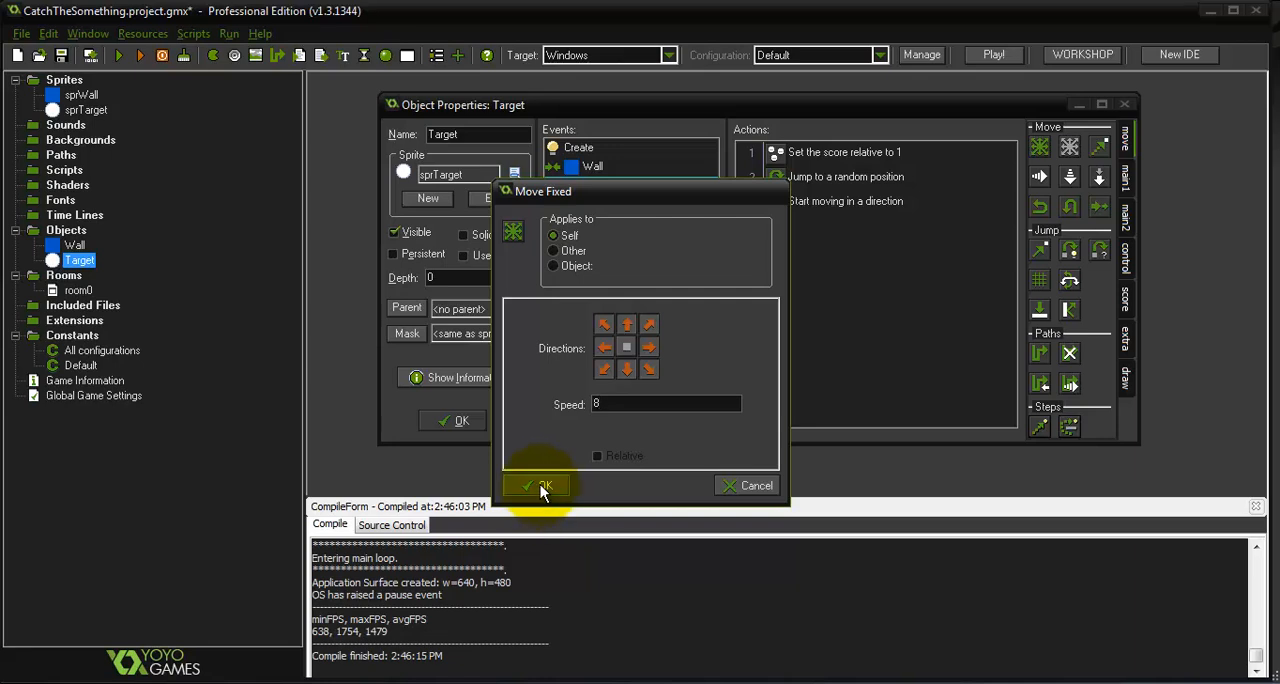
left_click(540, 485)
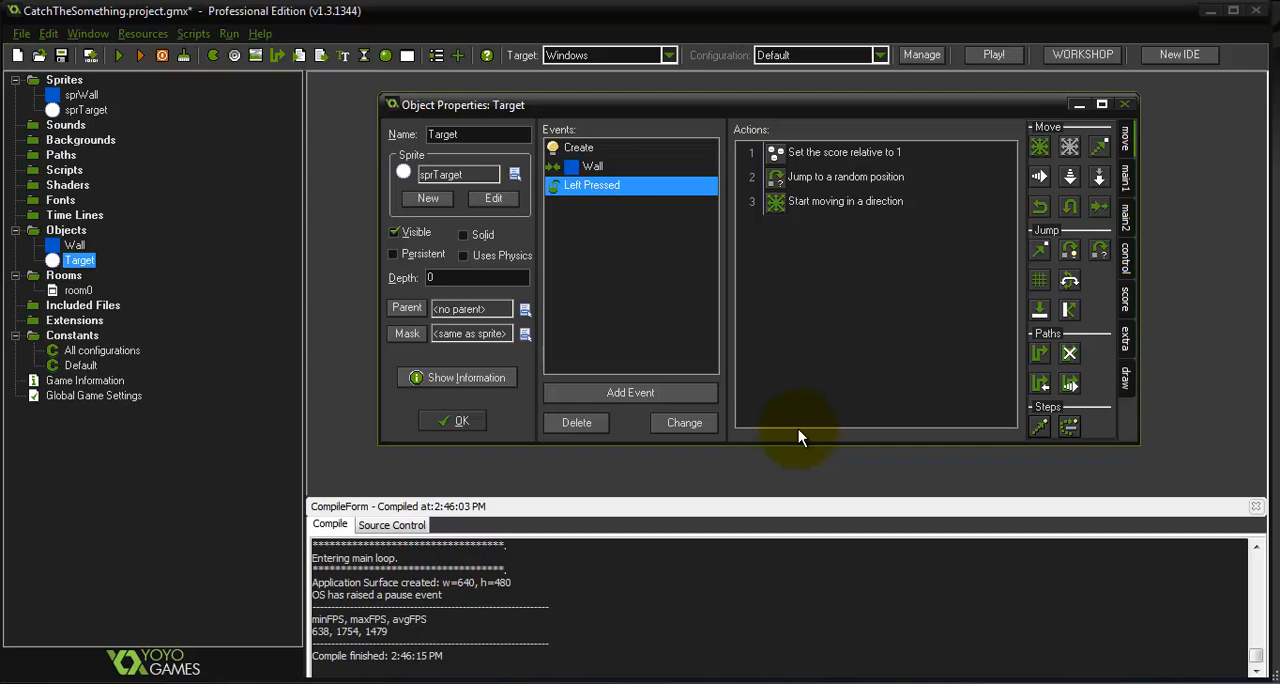
left_click(137, 52)
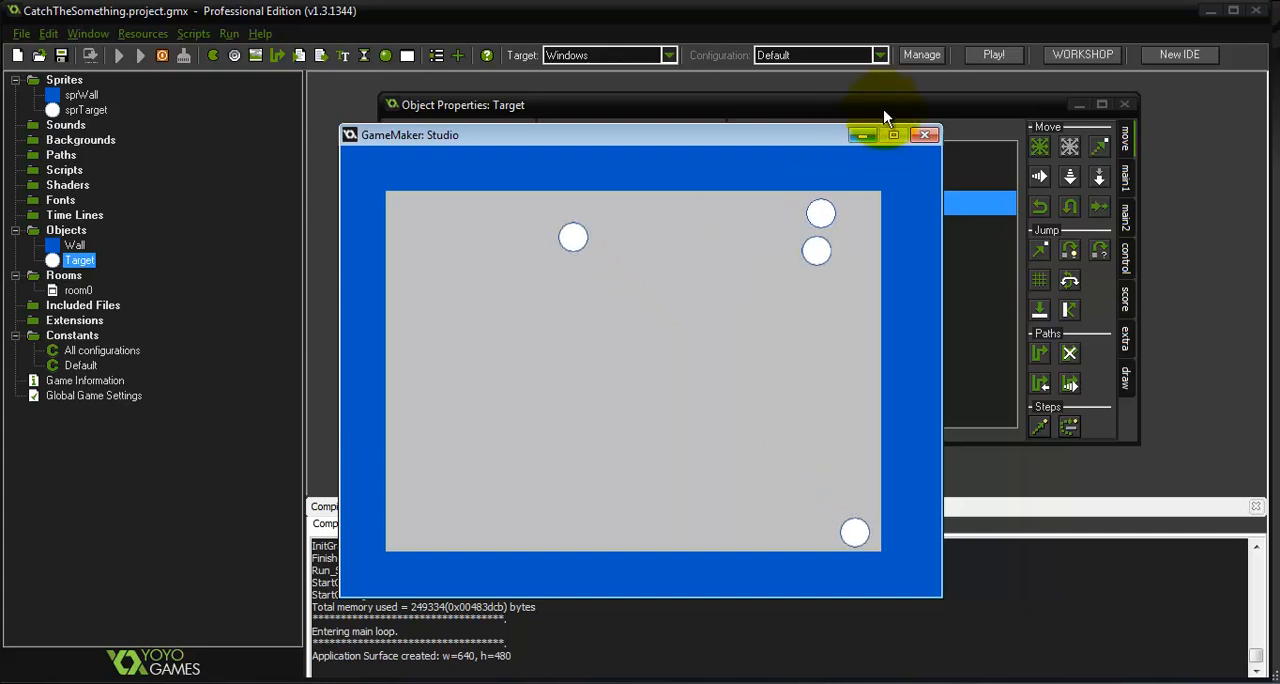
left_click(924, 134)
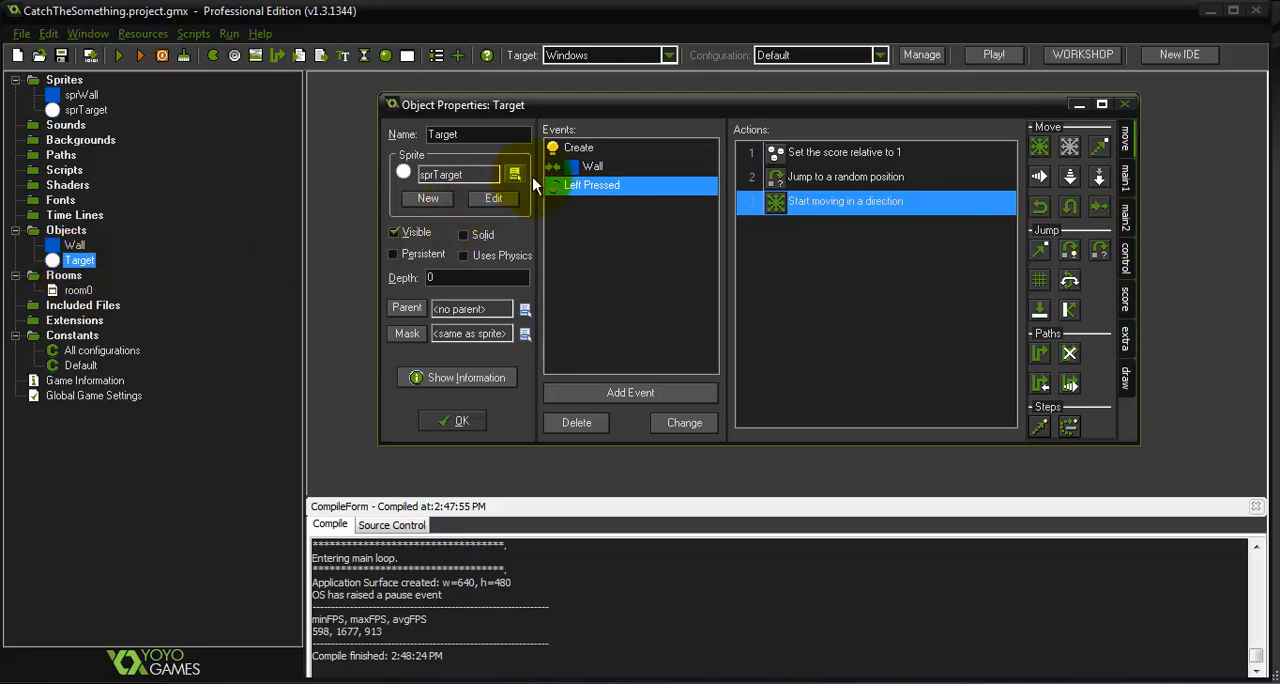
Check the speed settings of the Move Fixed actions in Target's Create and Left Pressed events, and close the object properties
left_click(588, 148)
double_click(776, 153)
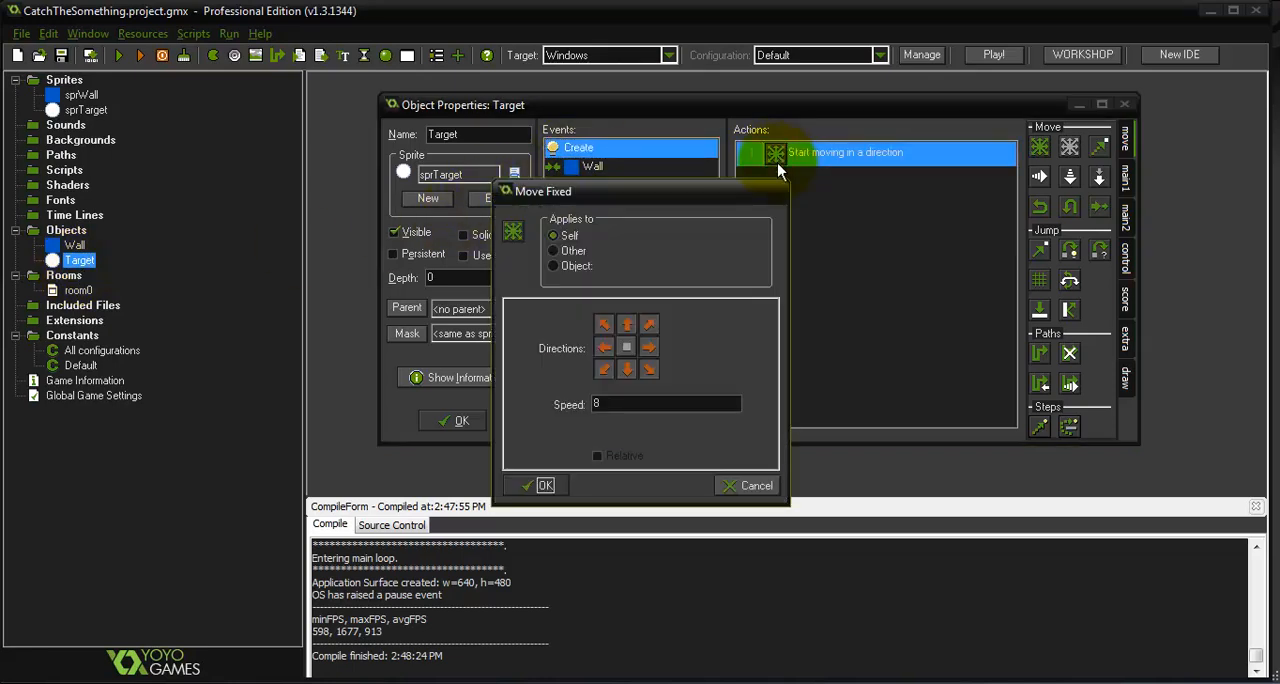
double_click(645, 403)
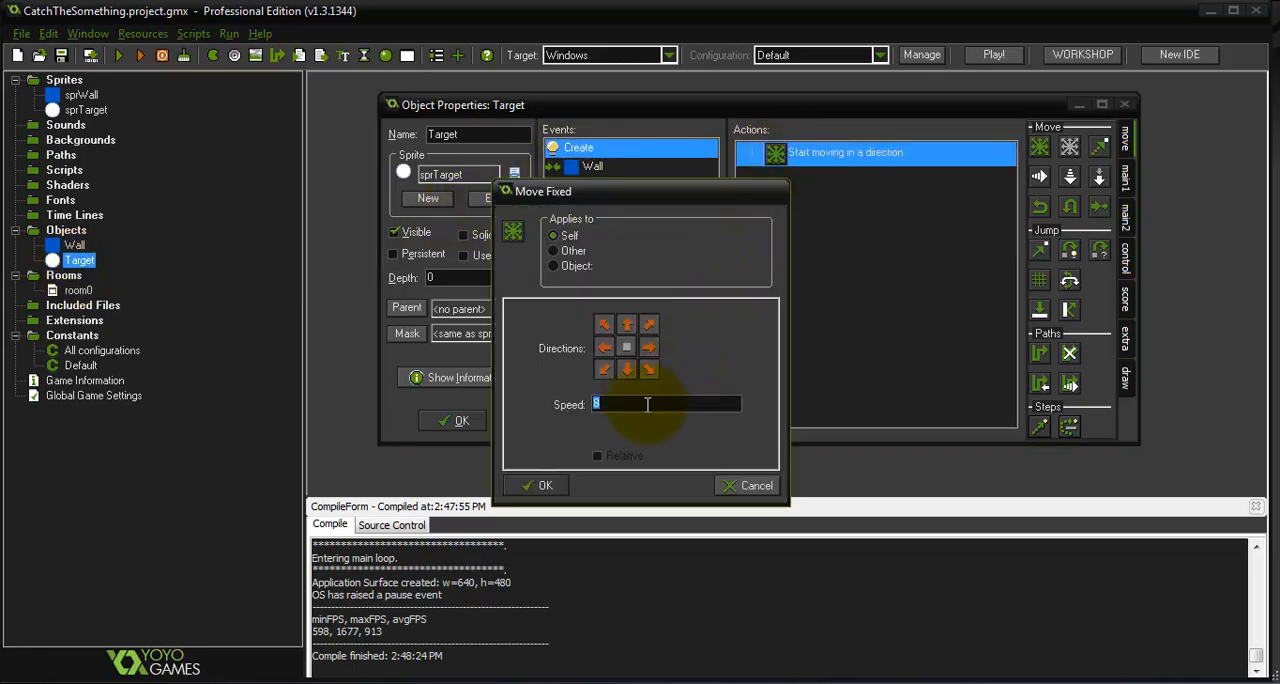
left_click(552, 488)
left_click(588, 186)
left_click(783, 201)
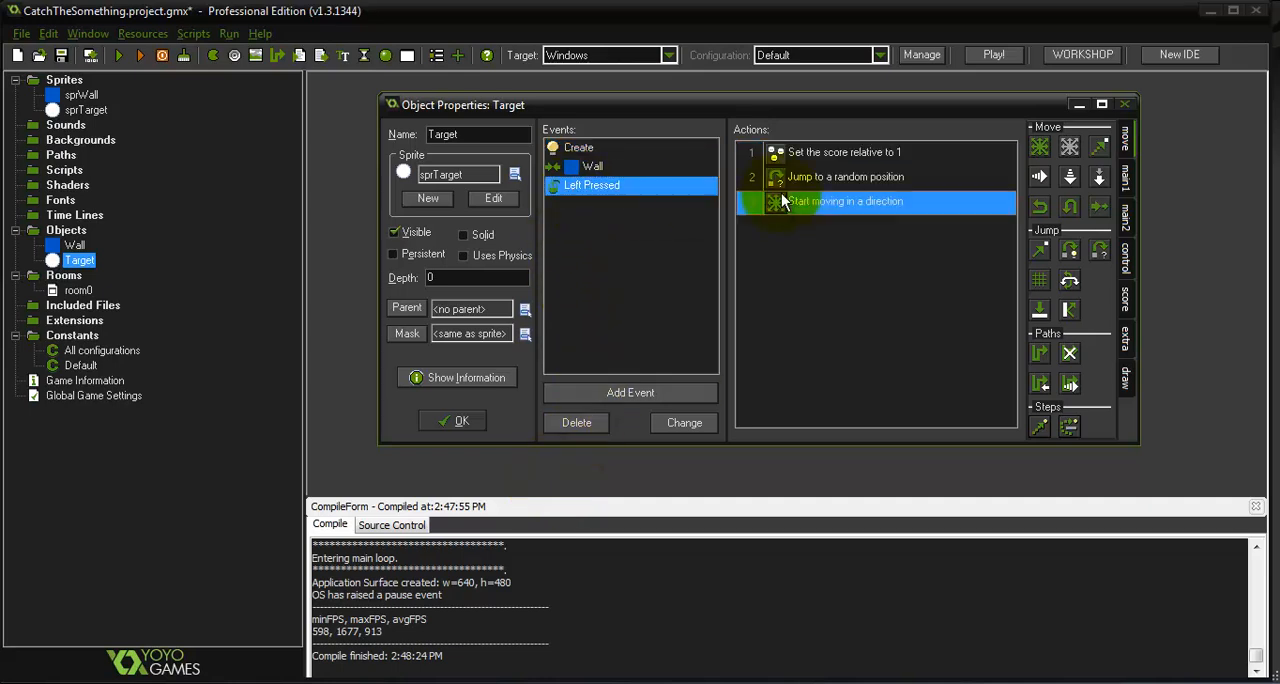
double_click(783, 201)
left_click(548, 476)
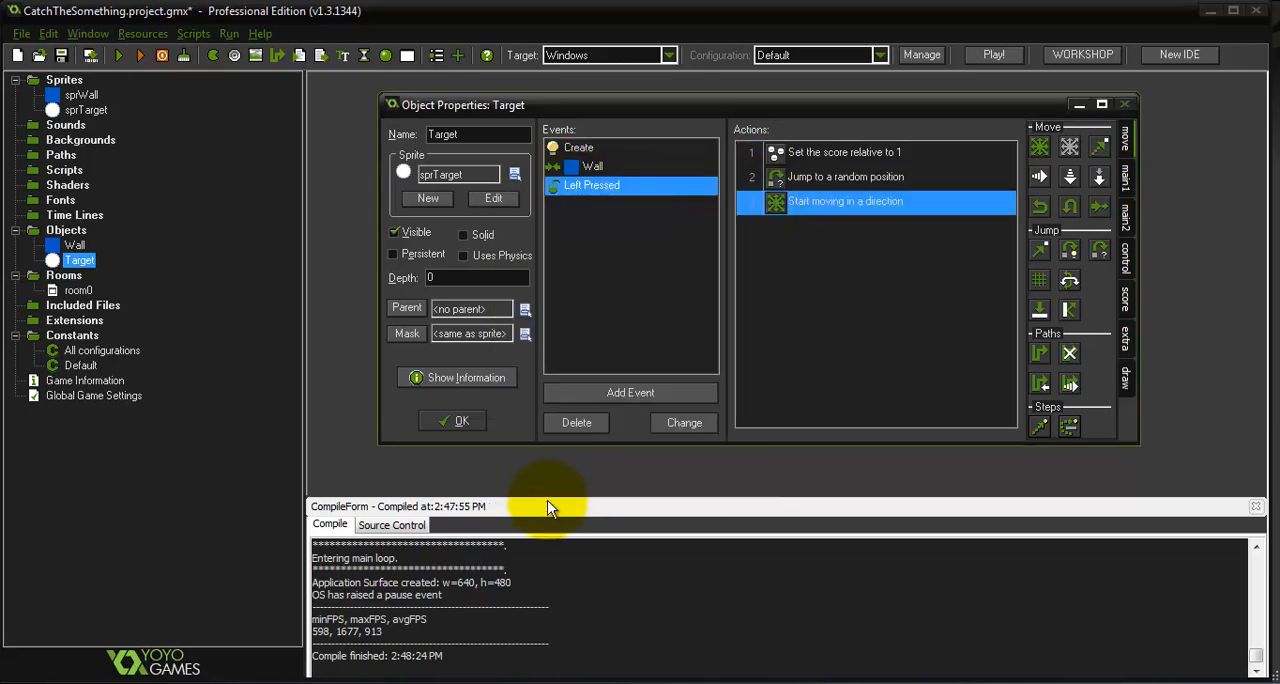
left_click(438, 422)
Create a new object and name it scoreDraw
right_click(22, 234)
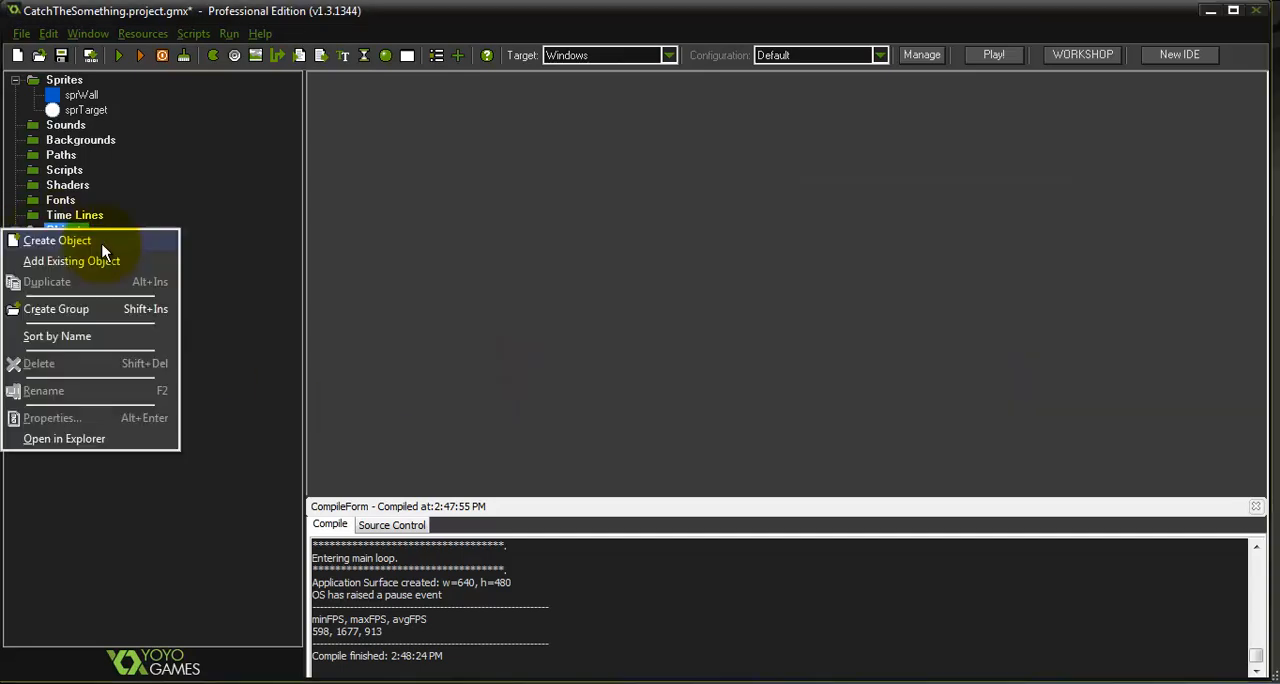
left_click(288, 259)
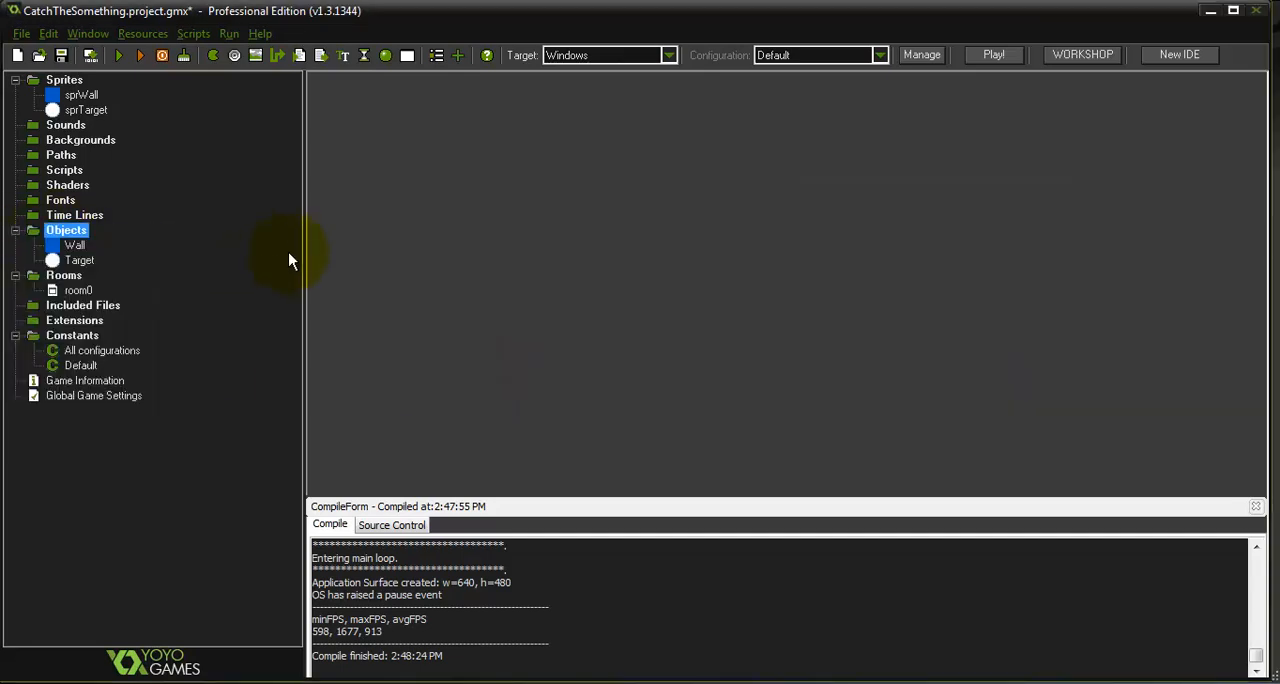
right_click(66, 233)
left_click(84, 242)
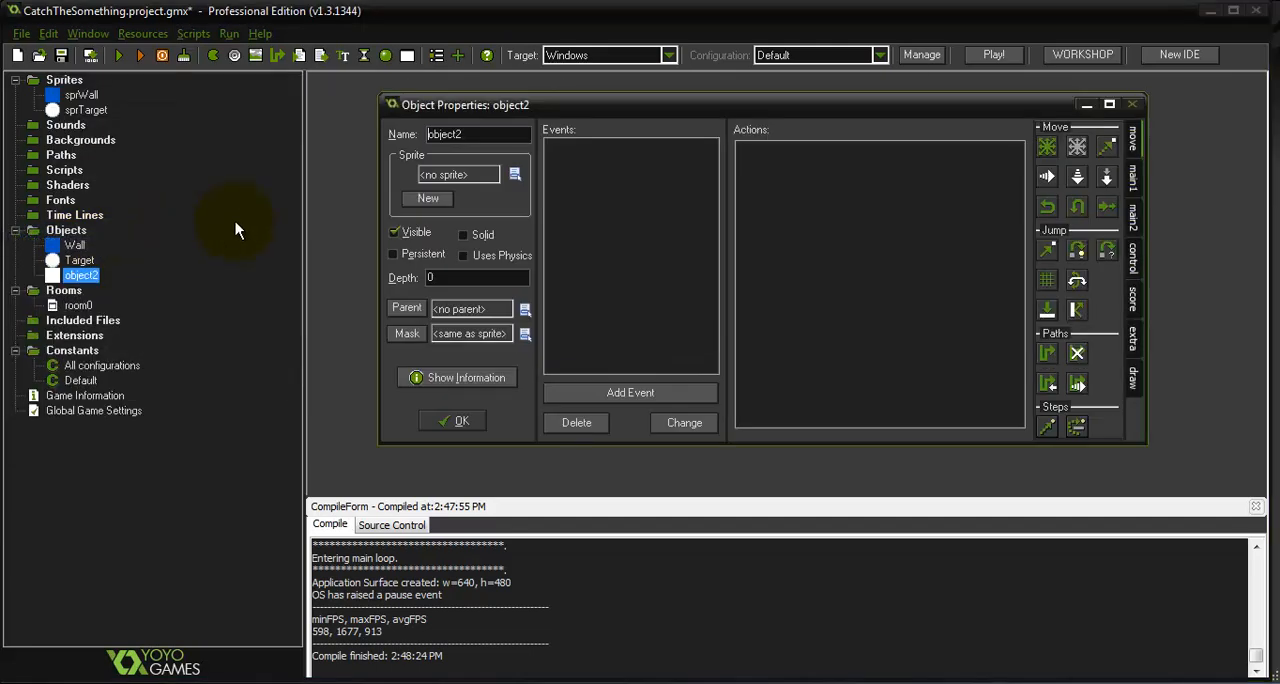
double_click(484, 135)
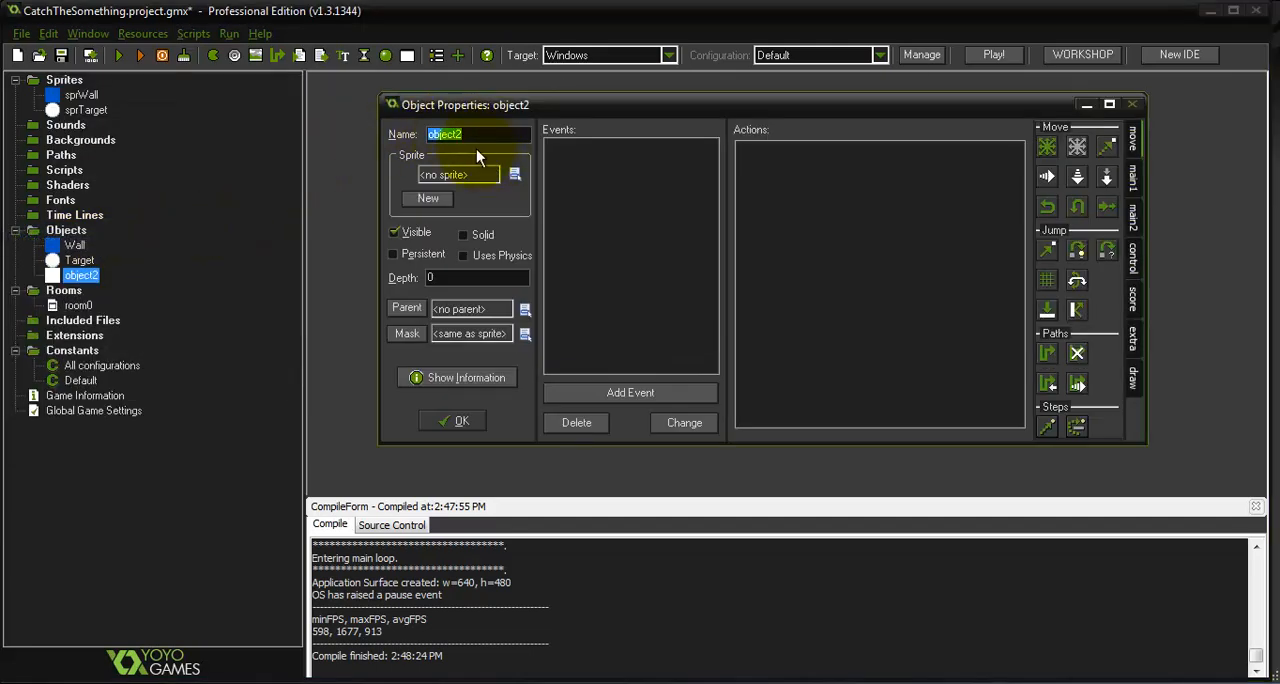
type("scoreDraw")
Add a Draw GUI event to the scoreDraw object
left_click(640, 388)
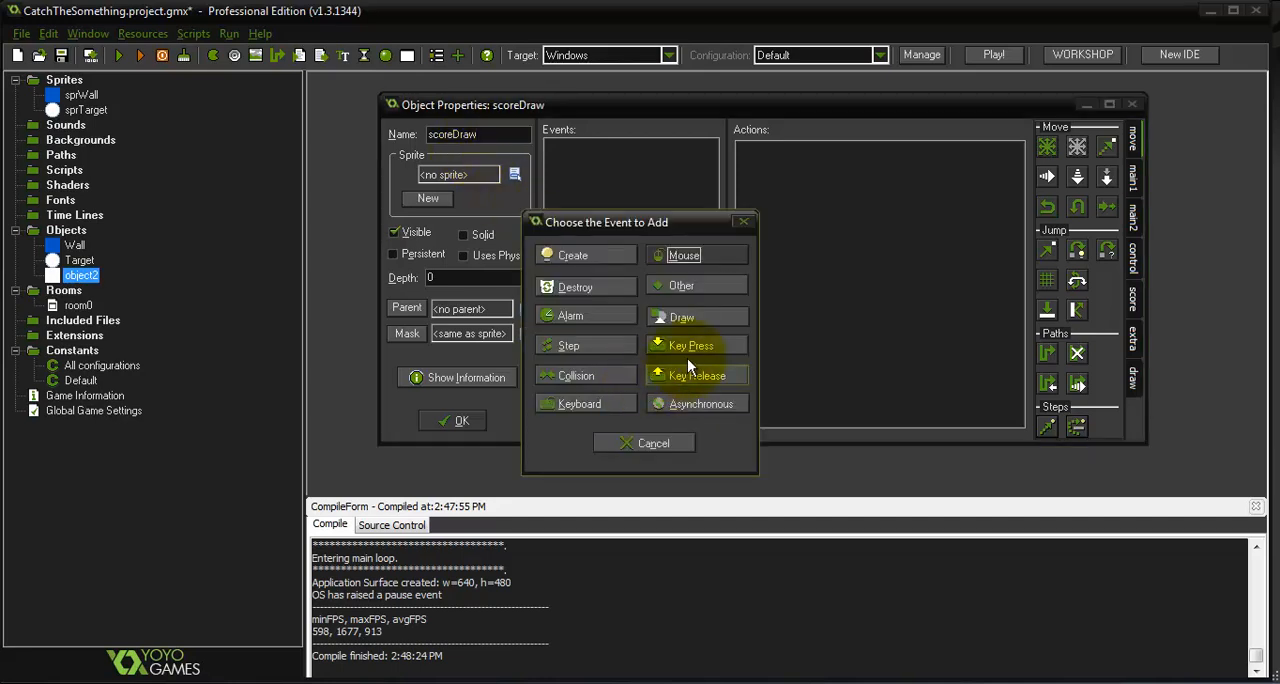
left_click(702, 318)
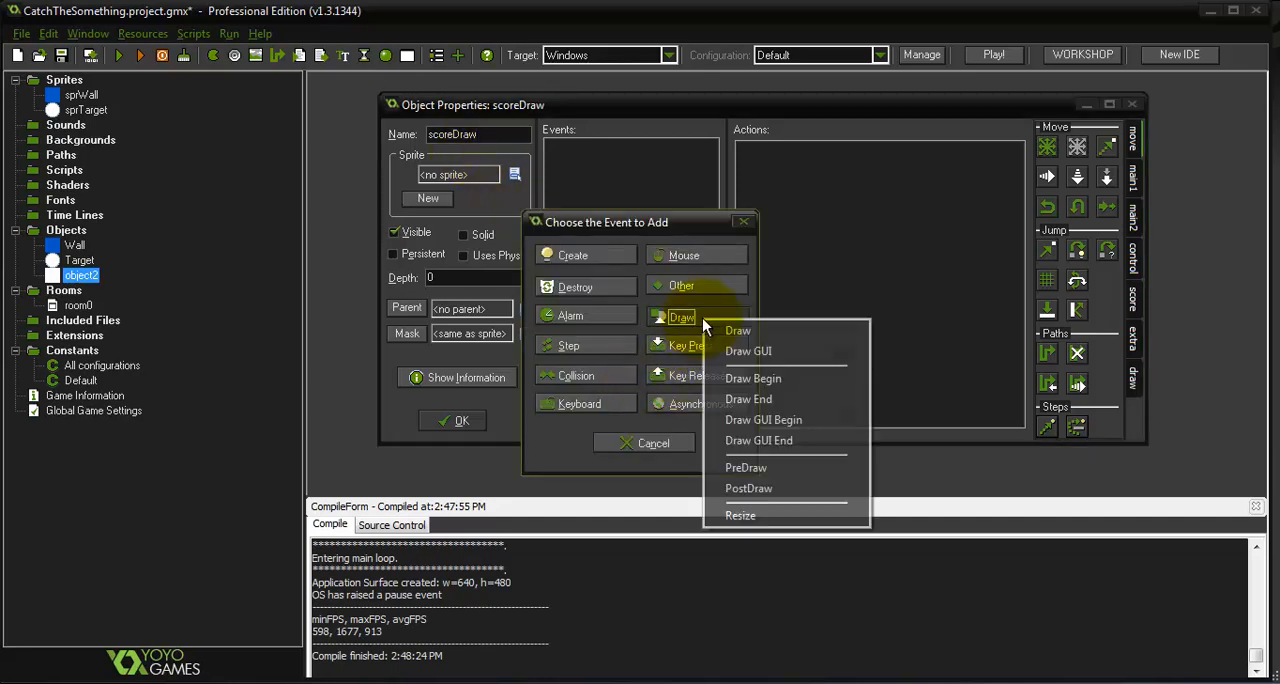
left_click(751, 352)
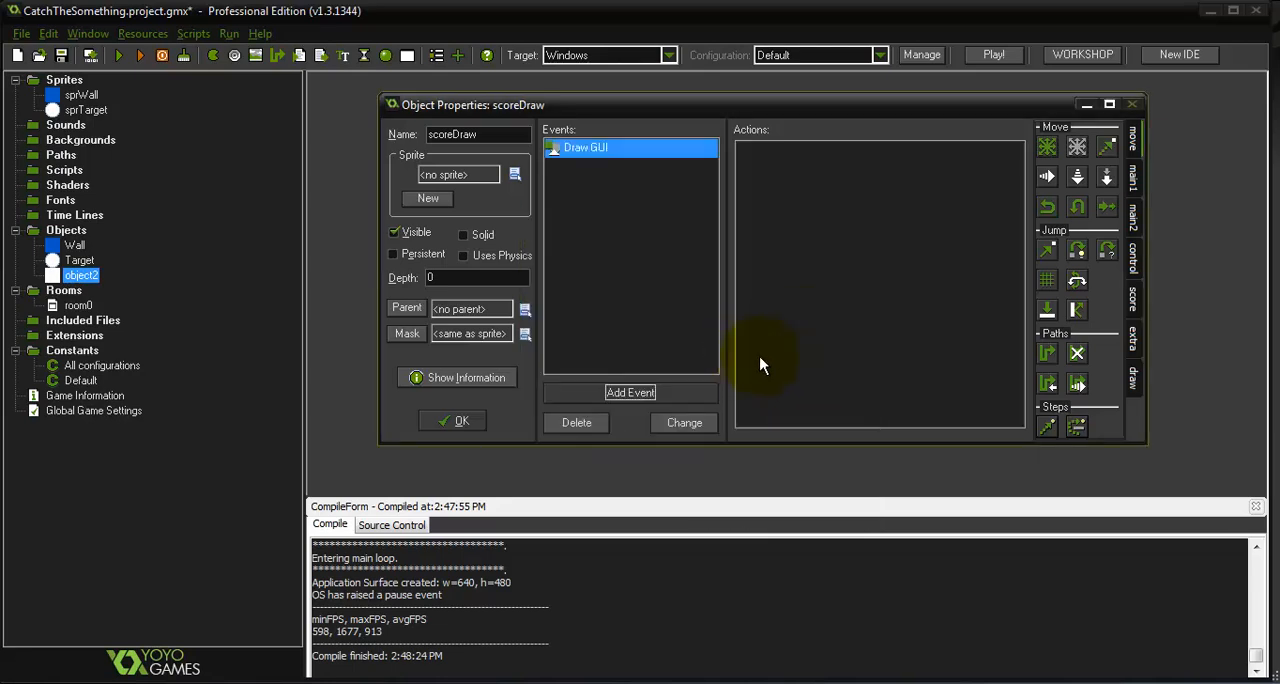
Add a Draw Score action to the Draw GUI event with x 5, y 5 and caption "Score:", and close the object properties
left_click(1126, 300)
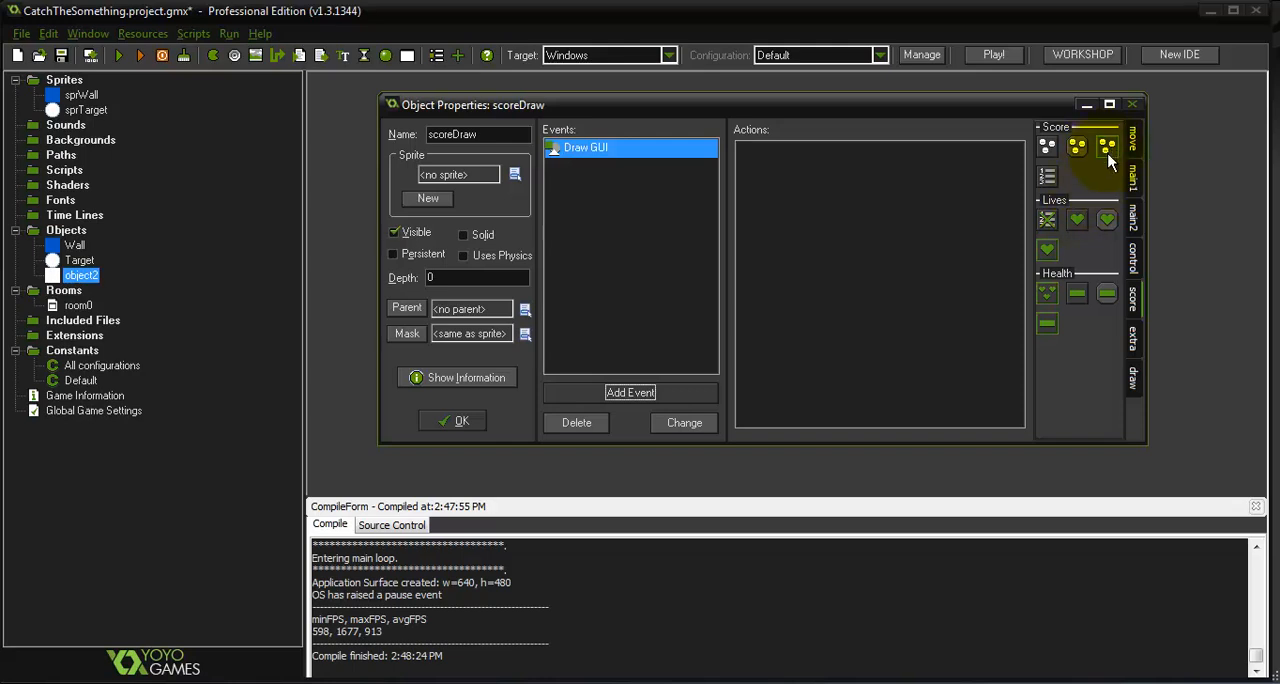
mouse_move(1108, 162)
left_mouse_down()
mouse_move(994, 243)
mouse_move(892, 266)
left_mouse_up()
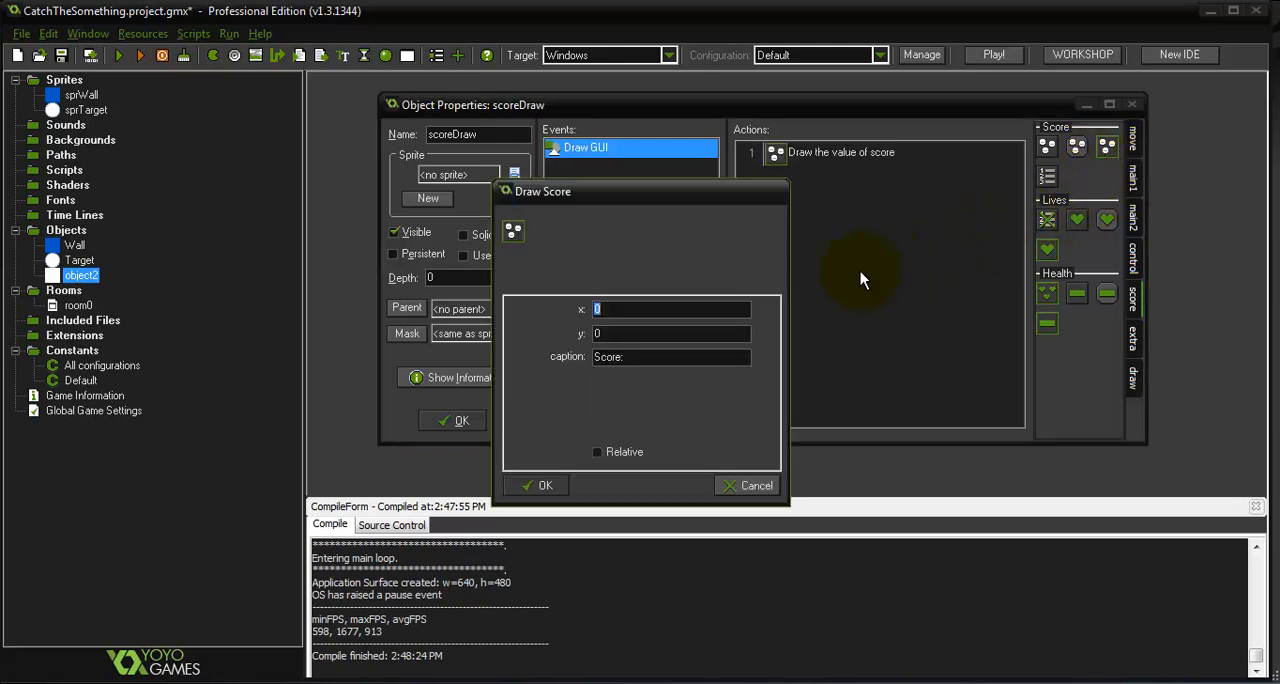
type("5")
left_click(667, 335)
type("5")
double_click(667, 339)
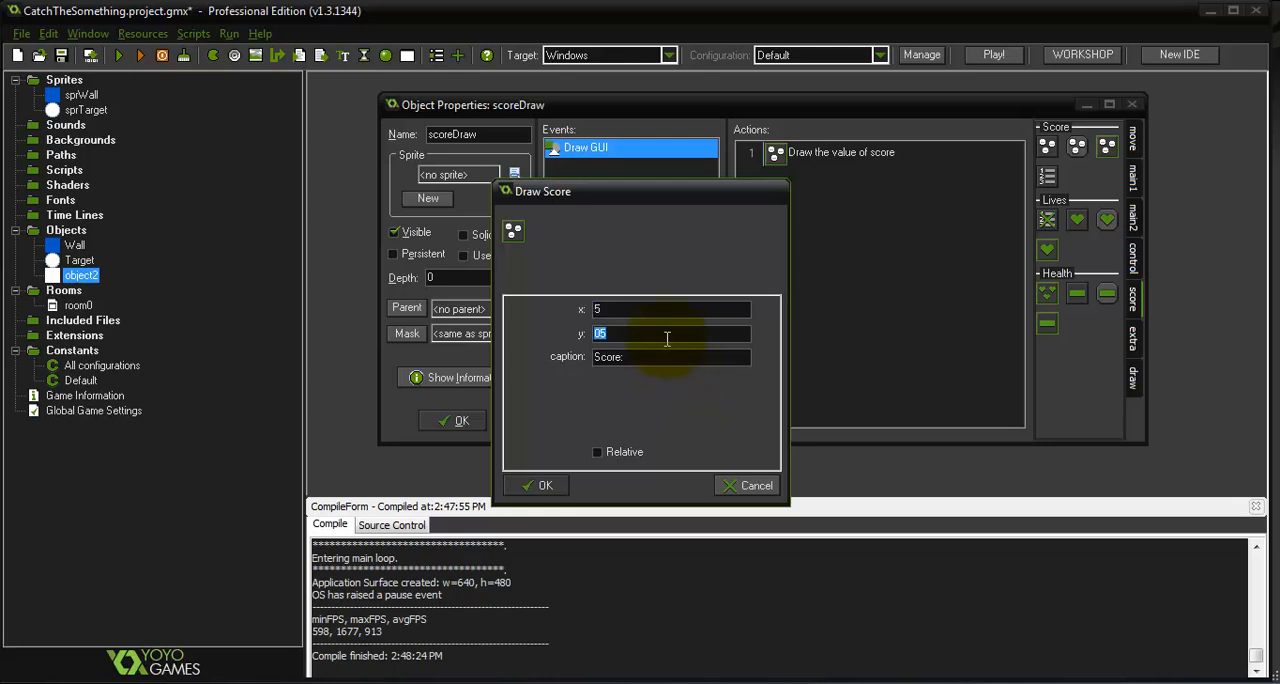
type("5")
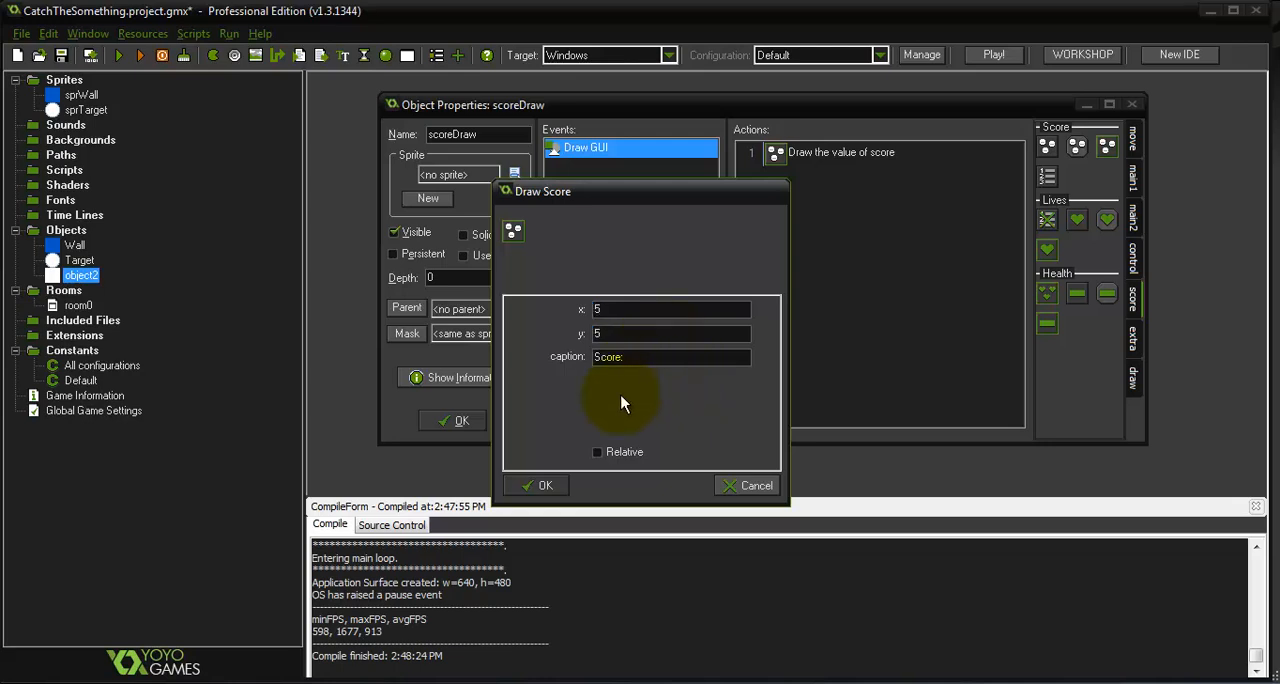
left_click(538, 486)
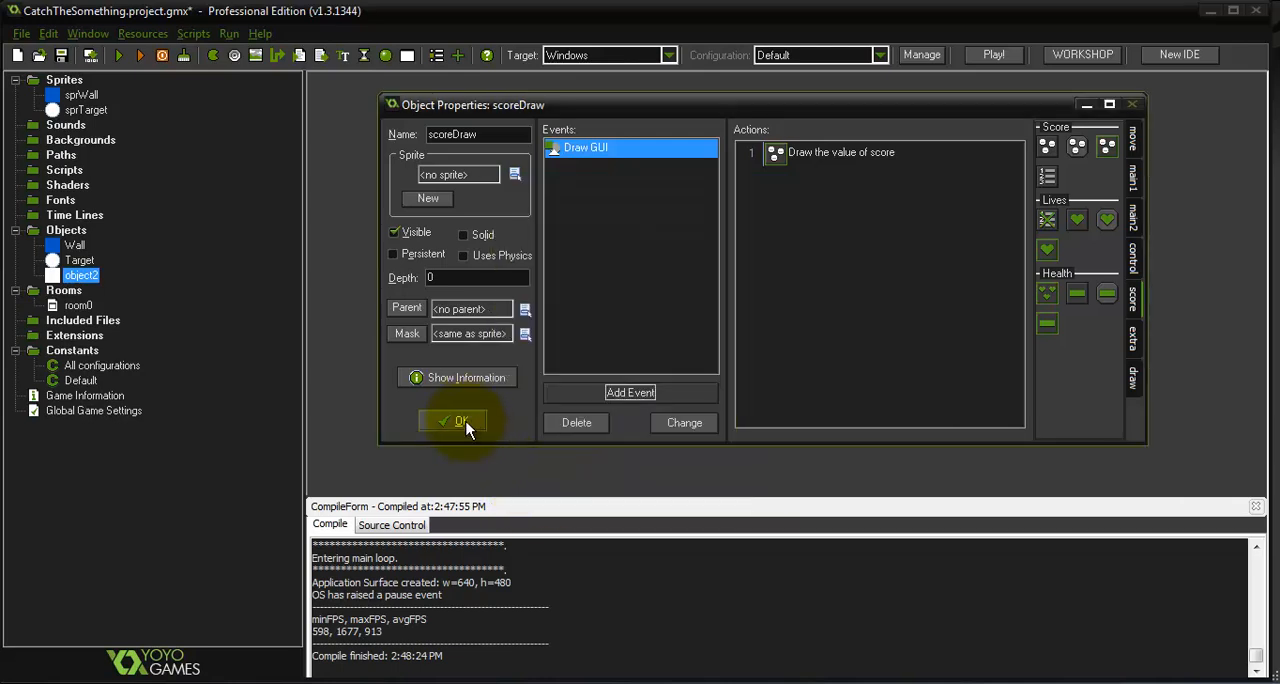
left_click(462, 421)
Place one scoreDraw instance in room0 beside the left wall near the upper corner, and save the room
double_click(80, 307)
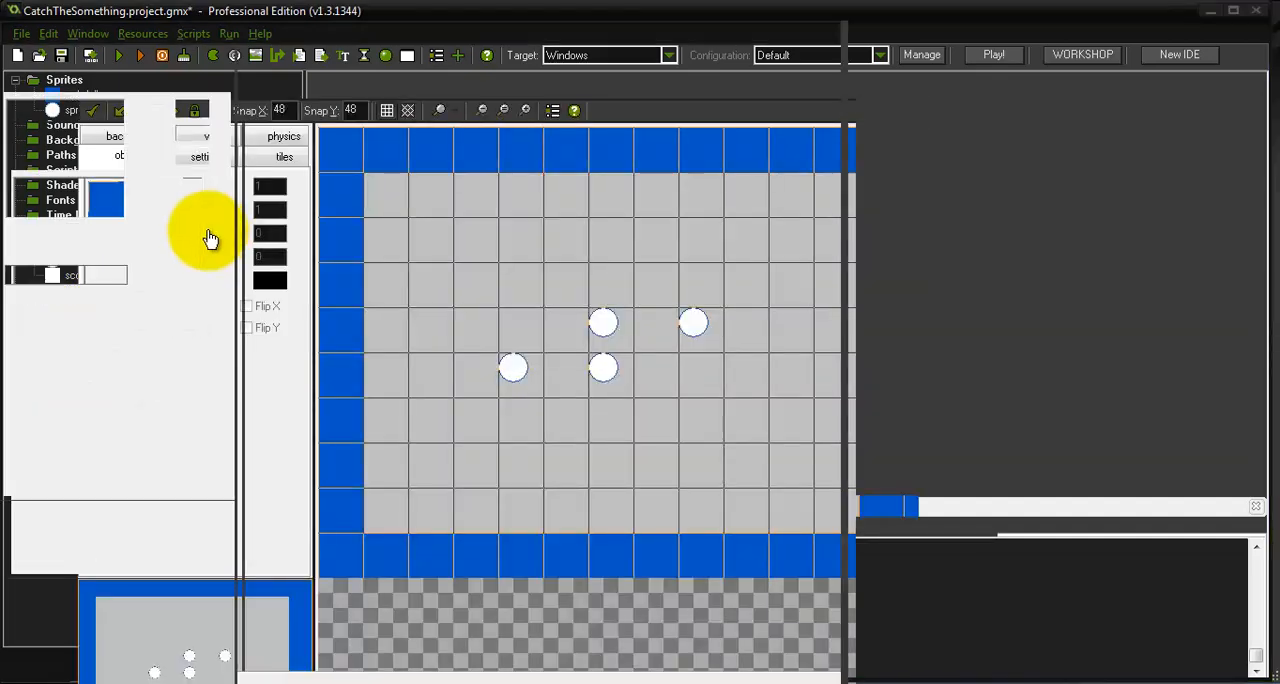
left_click(34, 121)
left_click(104, 188)
left_click(289, 147)
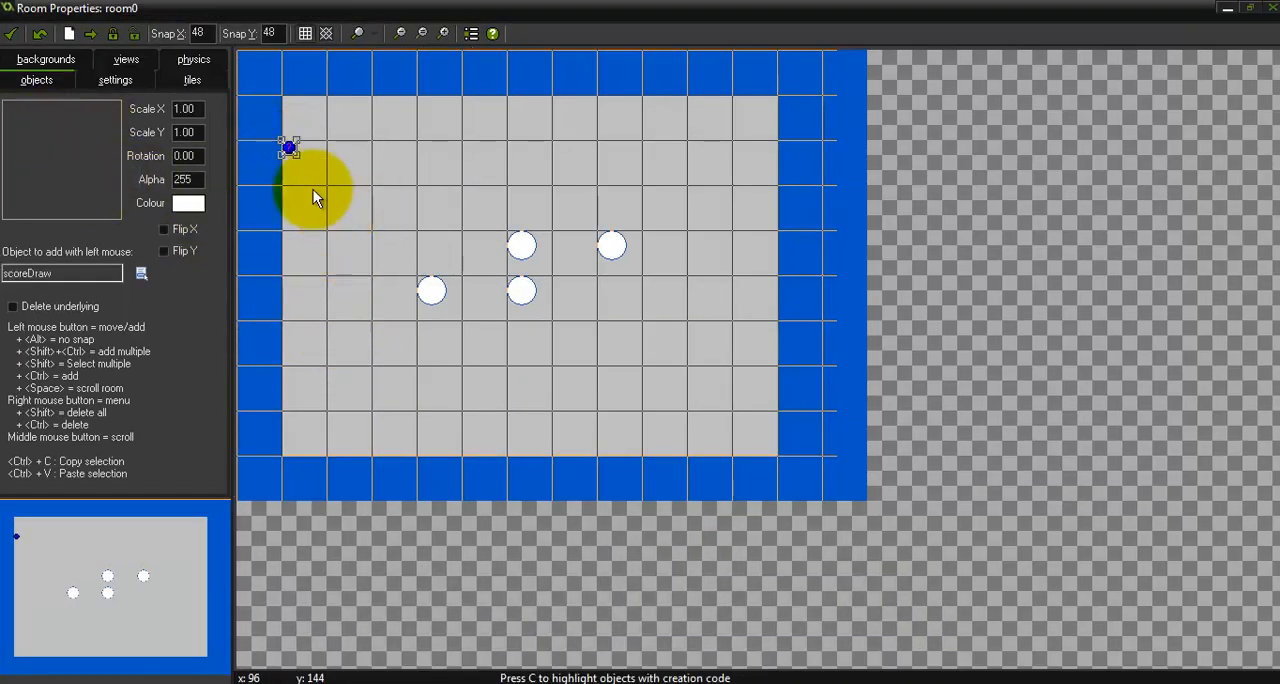
left_click(10, 34)
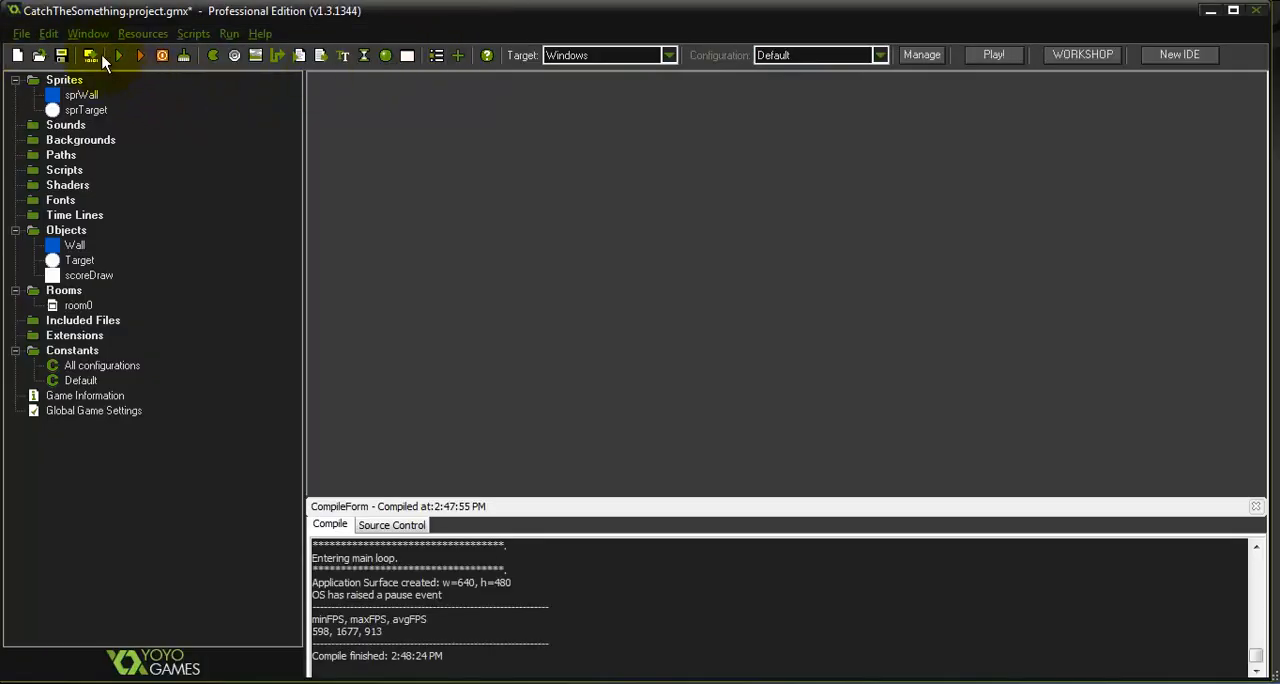
Test-run the game, hit several moving targets to check the score display, and close the game window
left_click(119, 56)
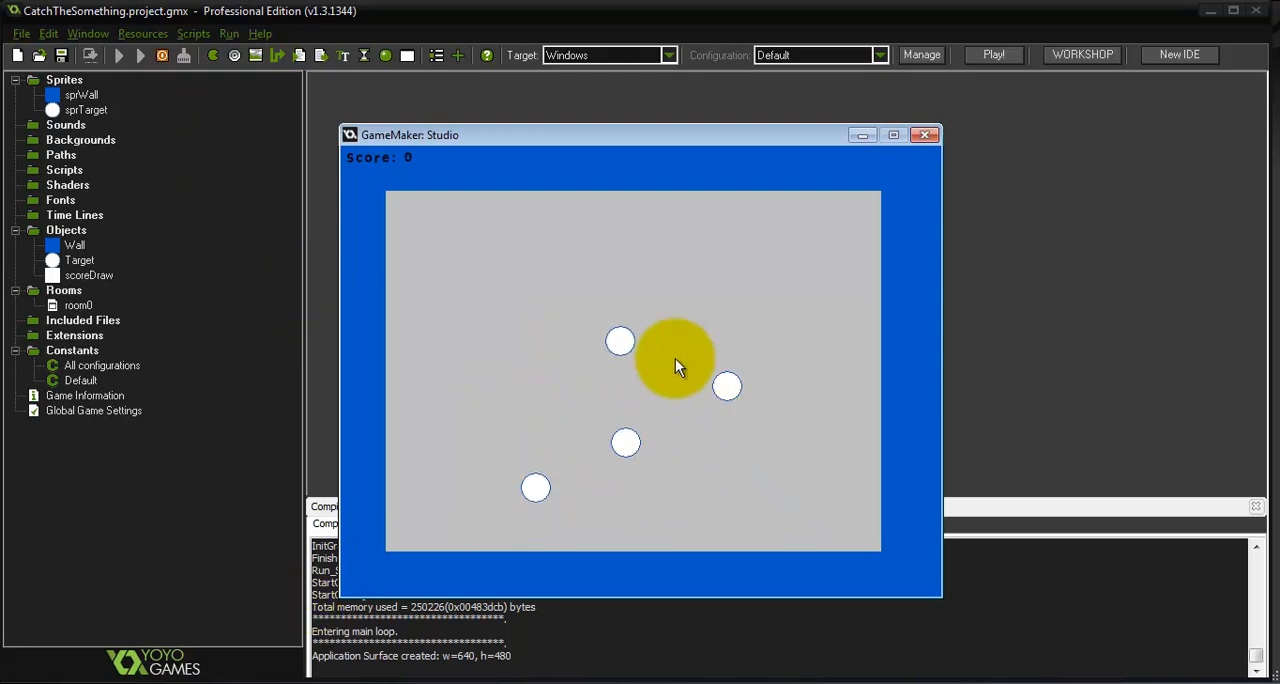
left_click(530, 273)
left_click(531, 267)
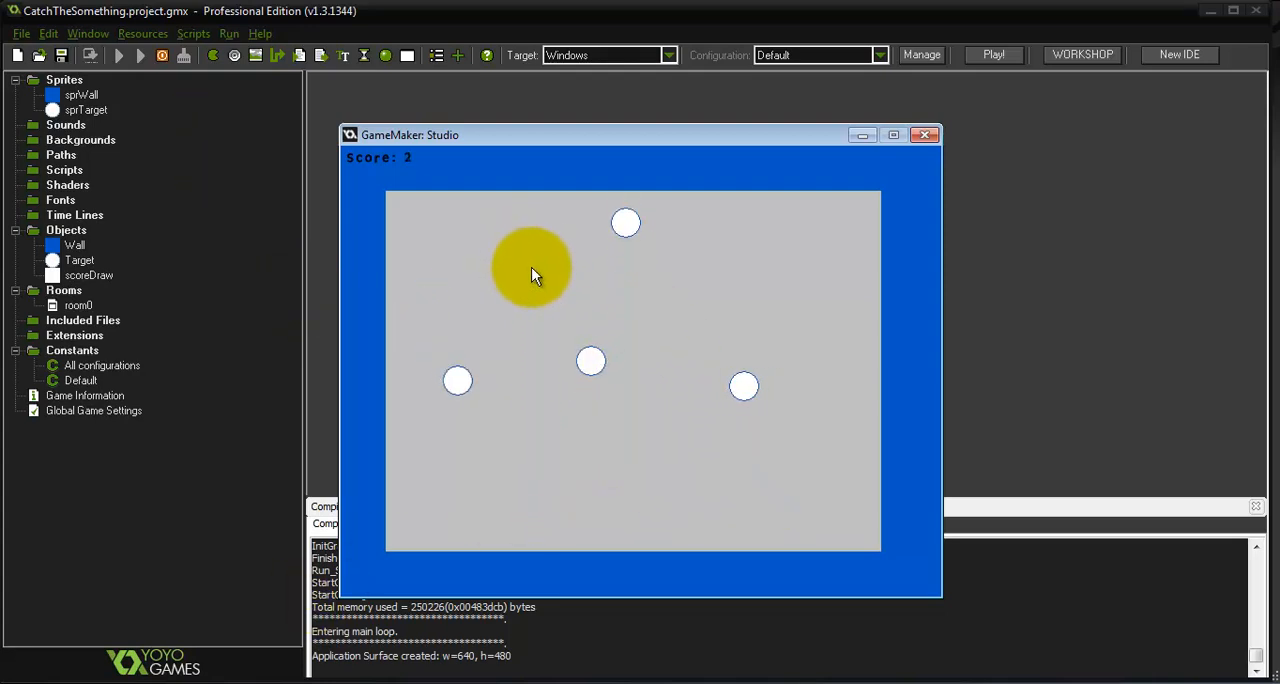
left_click(622, 337)
left_click(490, 387)
left_click(699, 222)
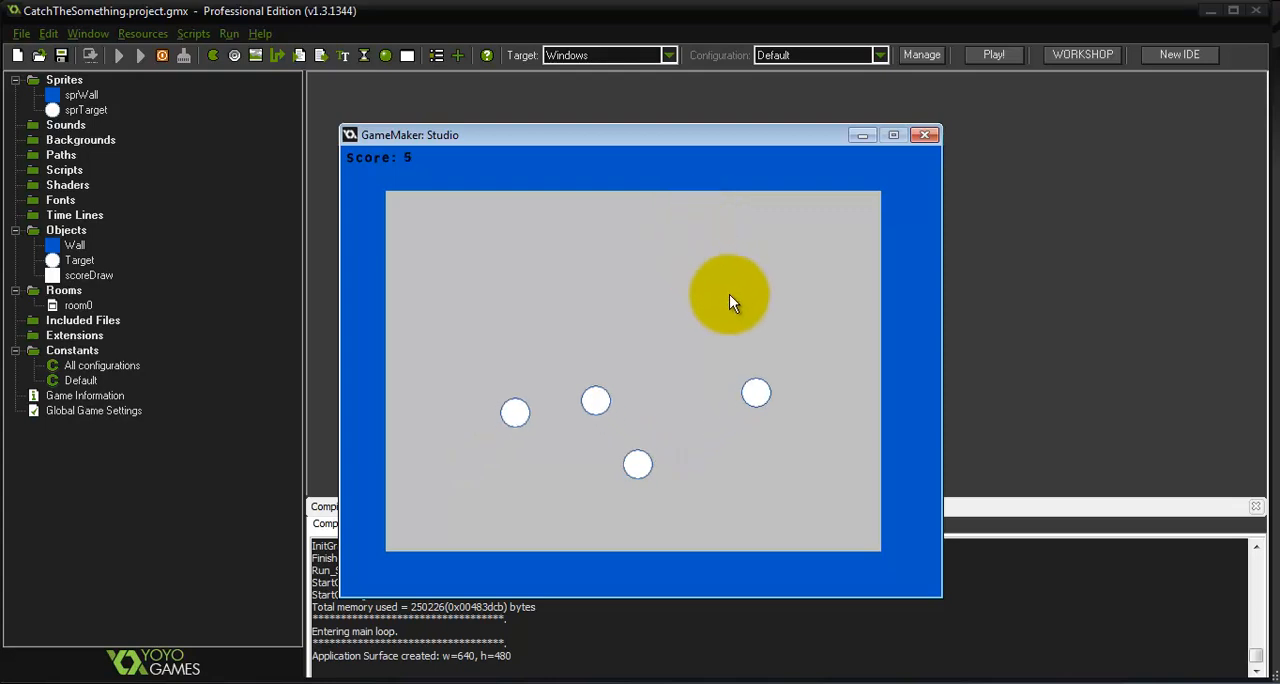
left_click(788, 308)
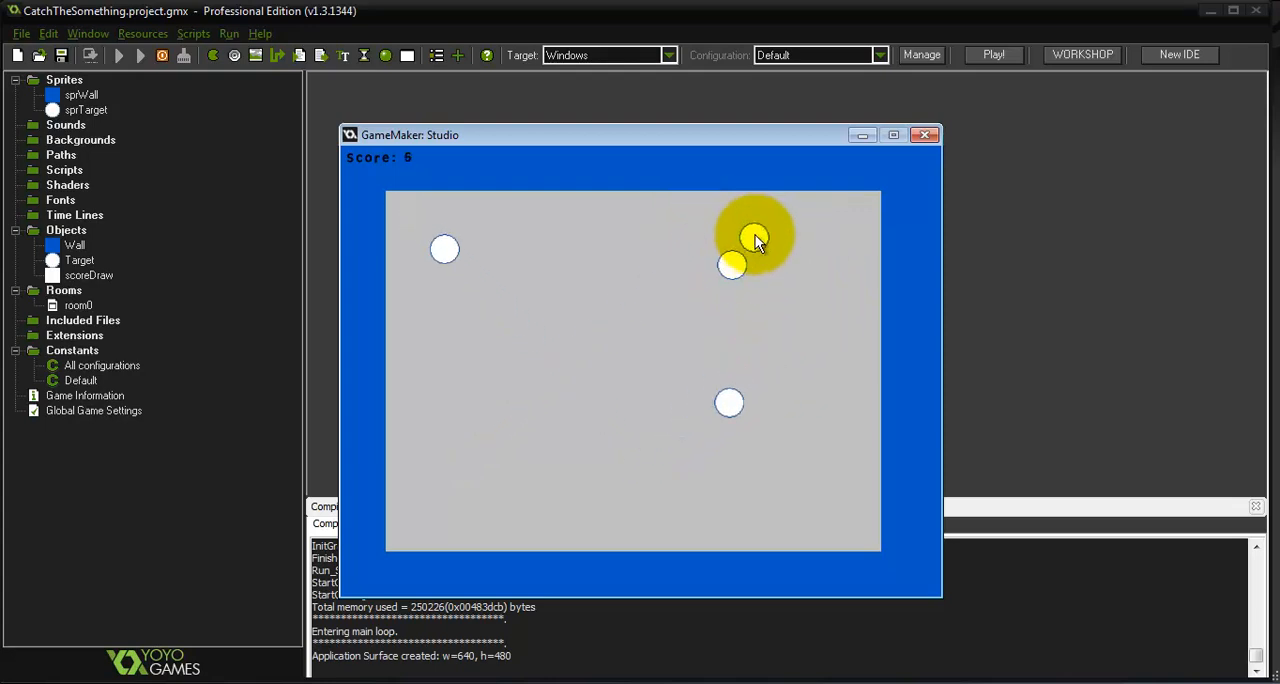
left_click(755, 235)
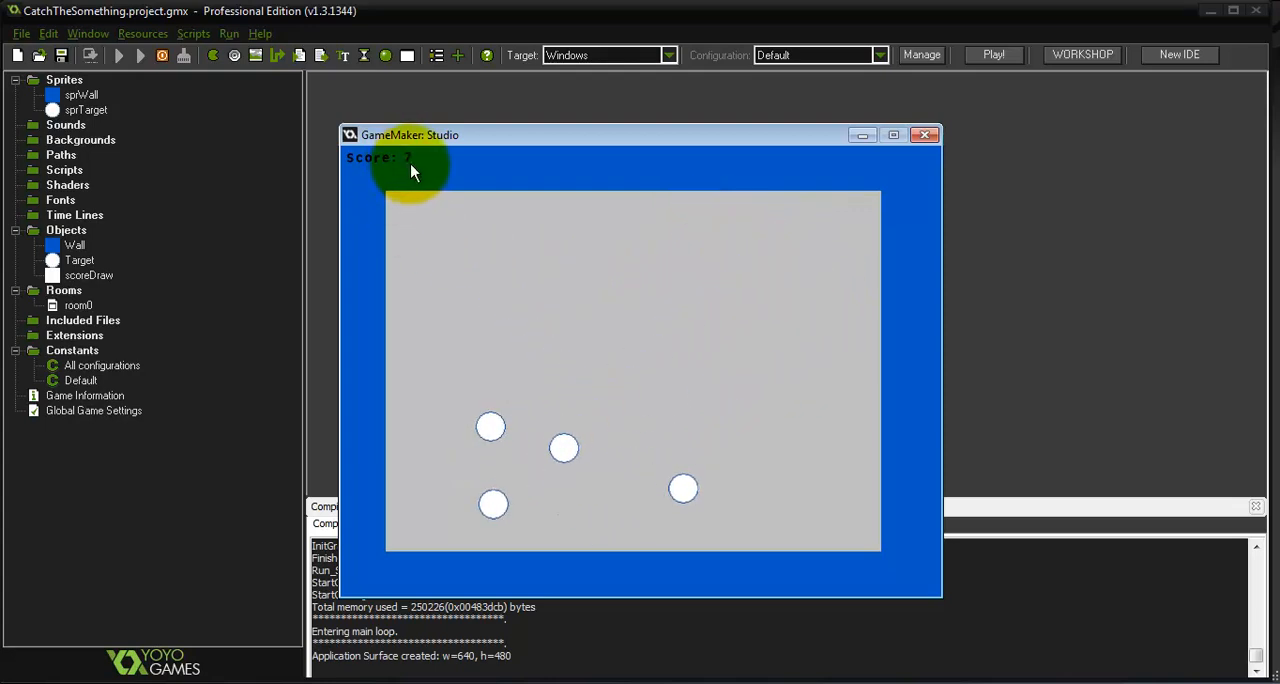
left_click(928, 136)
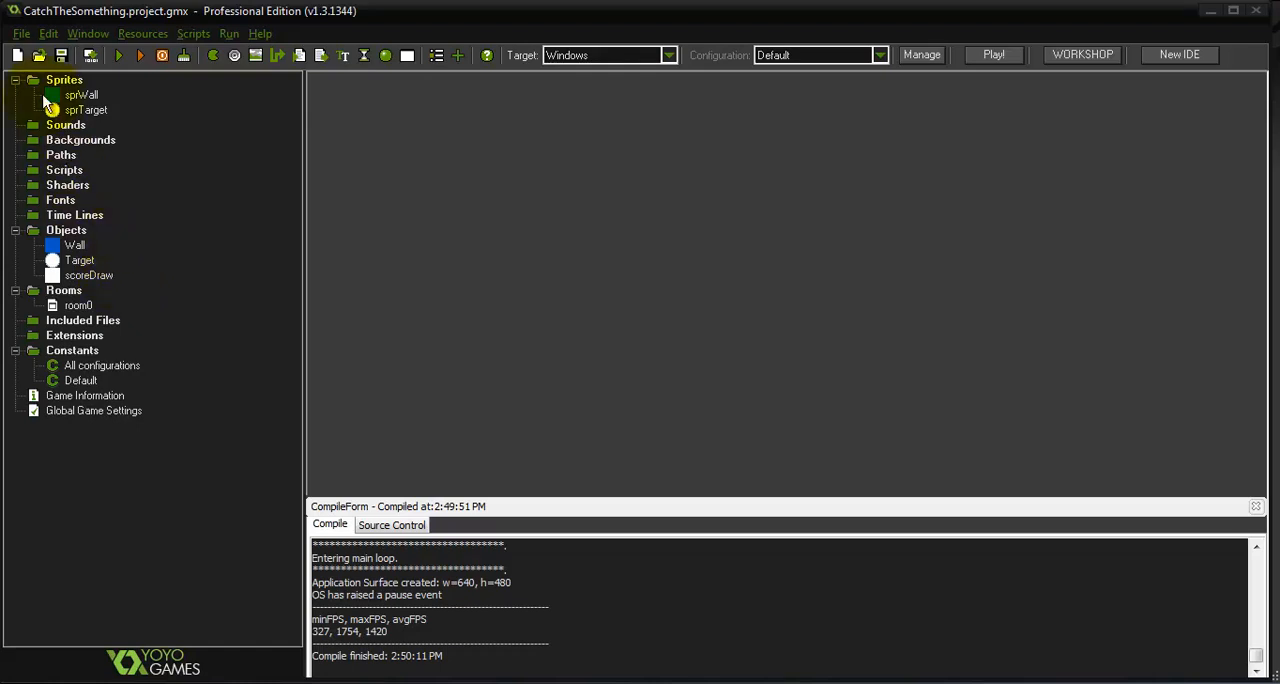
Create a new sprite and name it sprTarget2
right_click(60, 82)
left_click(100, 95)
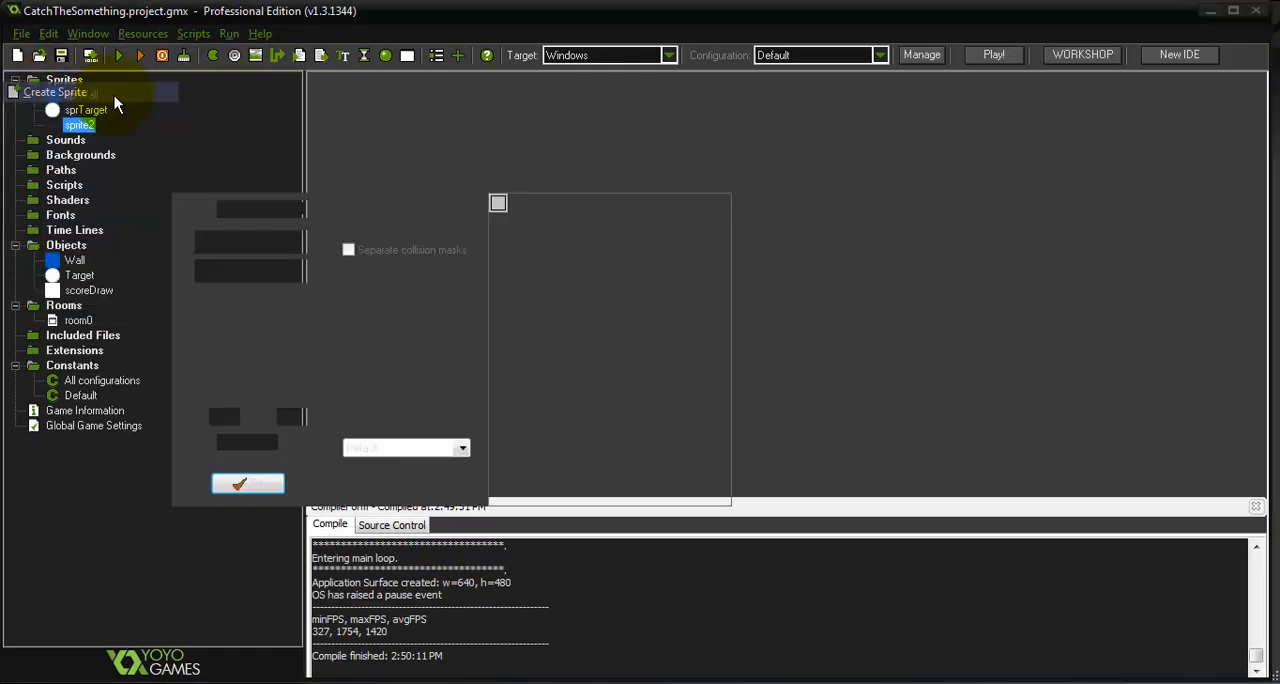
double_click(140, 68)
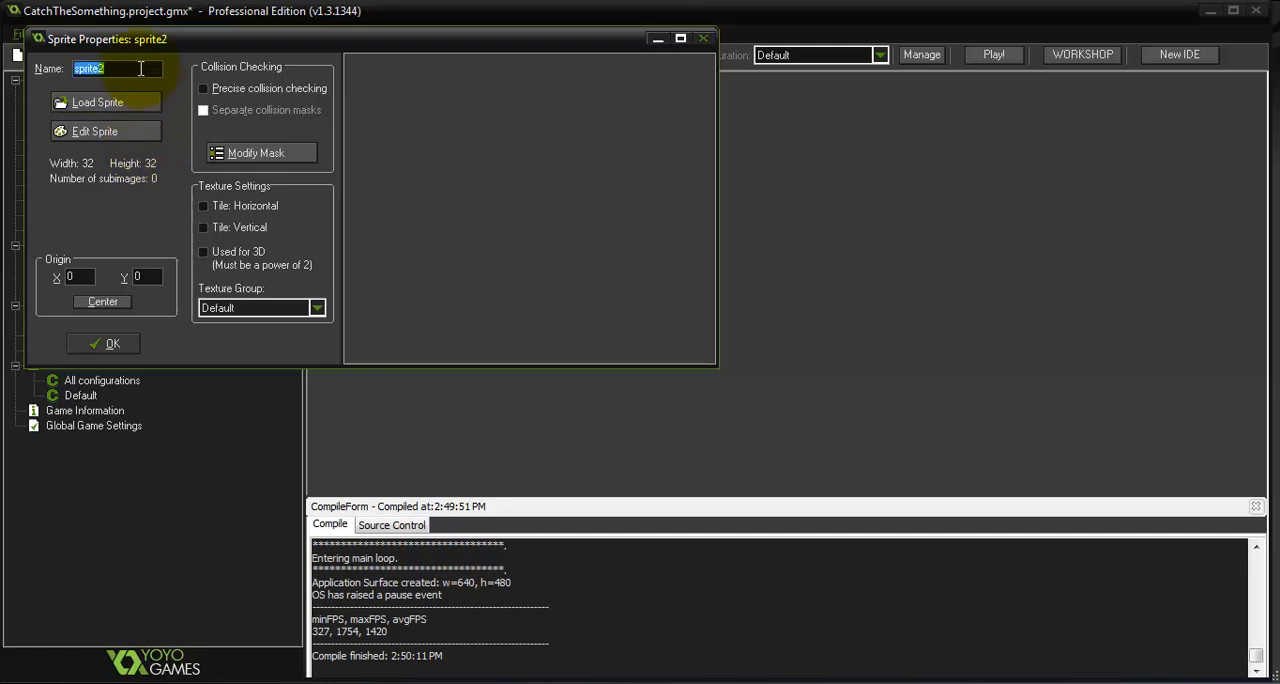
type("sprTarget2")
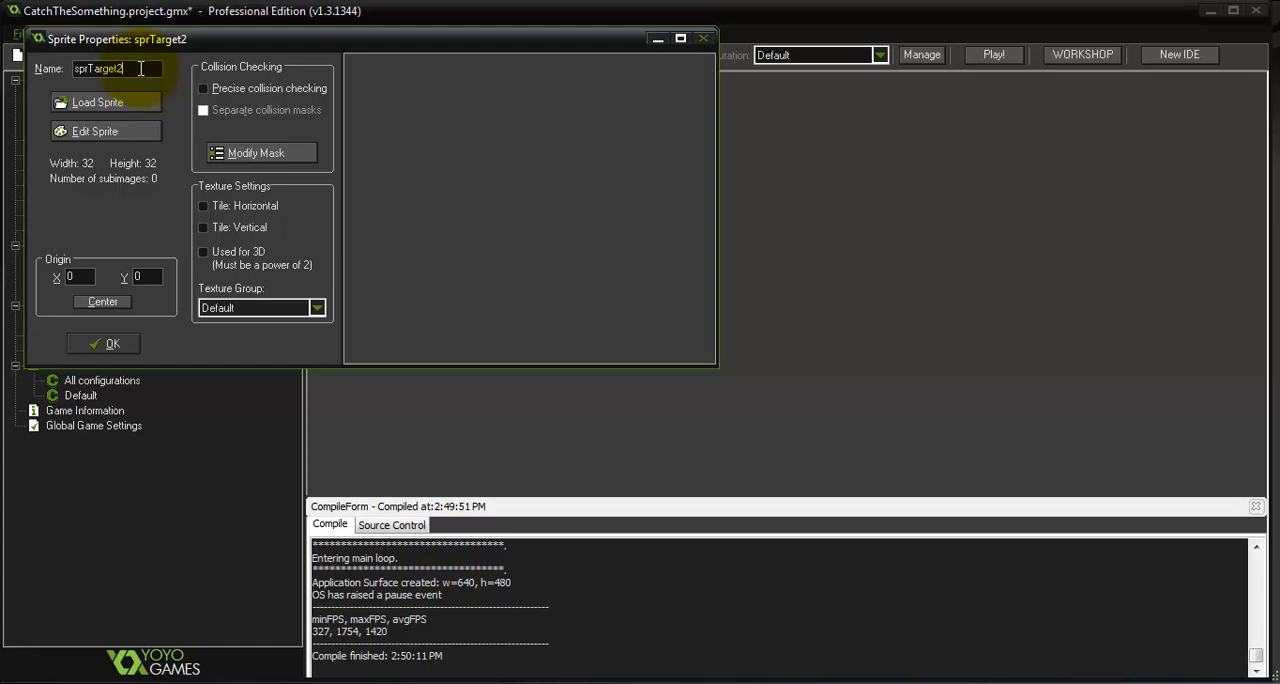
Create a blank 32 x 32 image for the sprTarget2 sprite
left_click(130, 131)
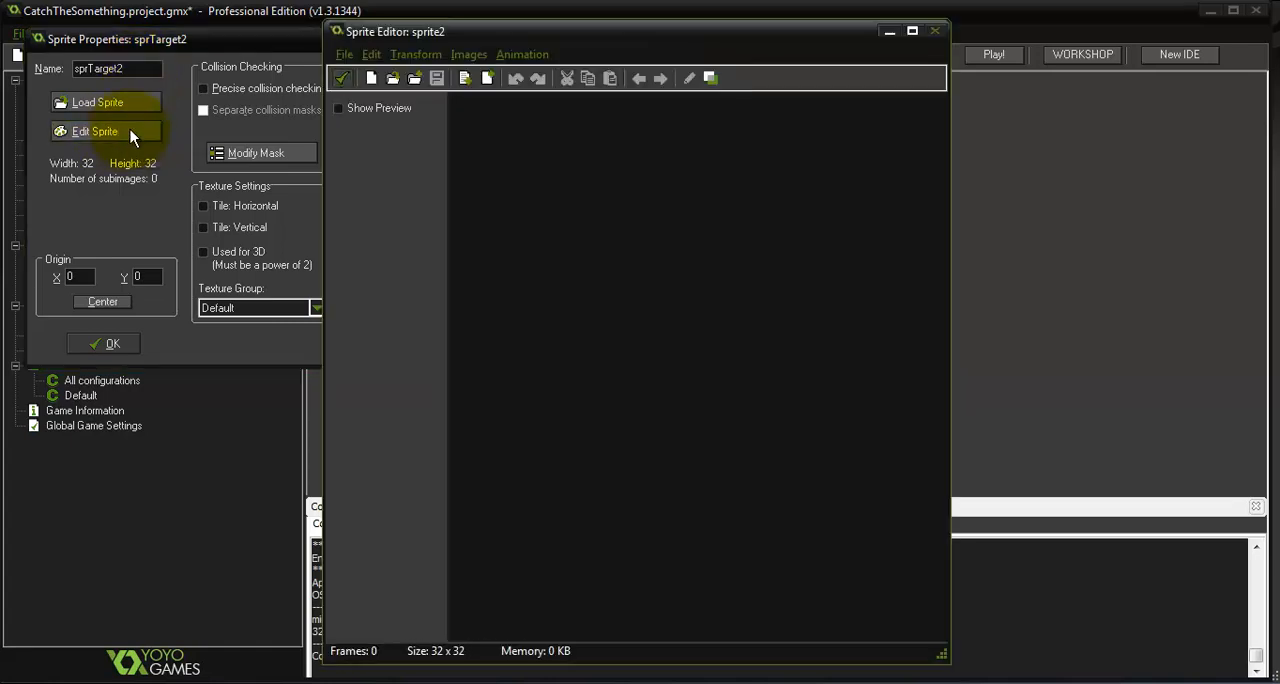
left_click(370, 79)
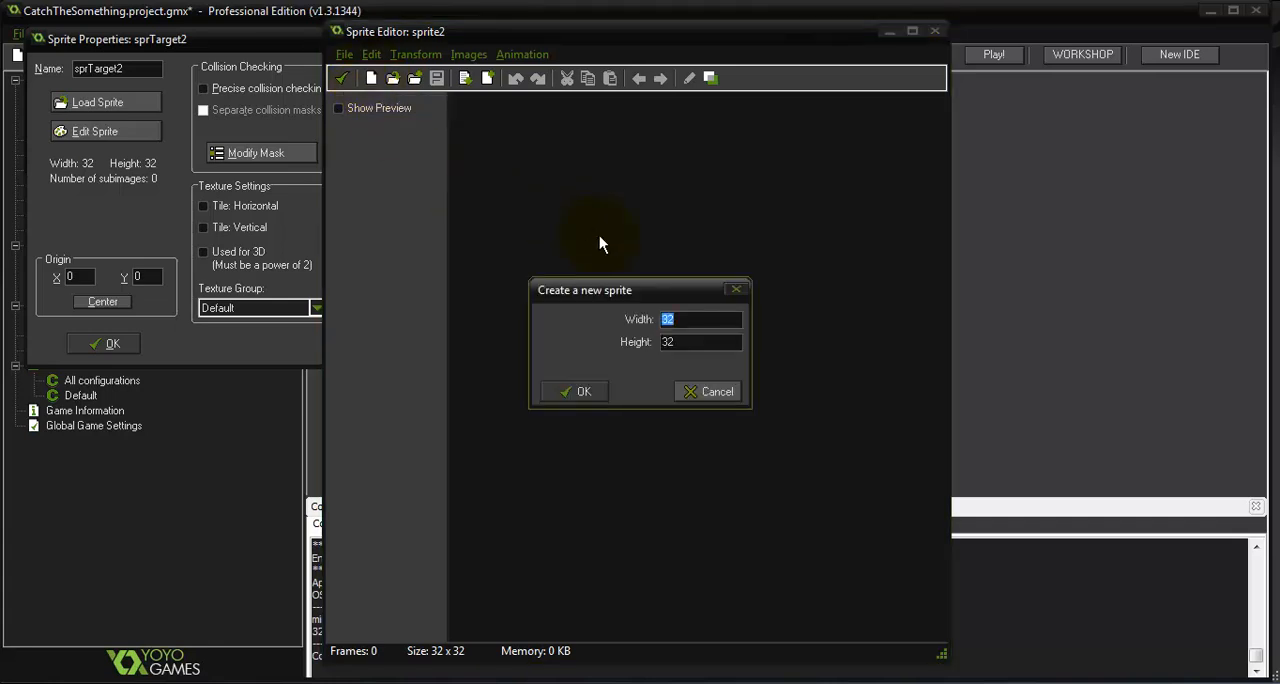
left_click(580, 392)
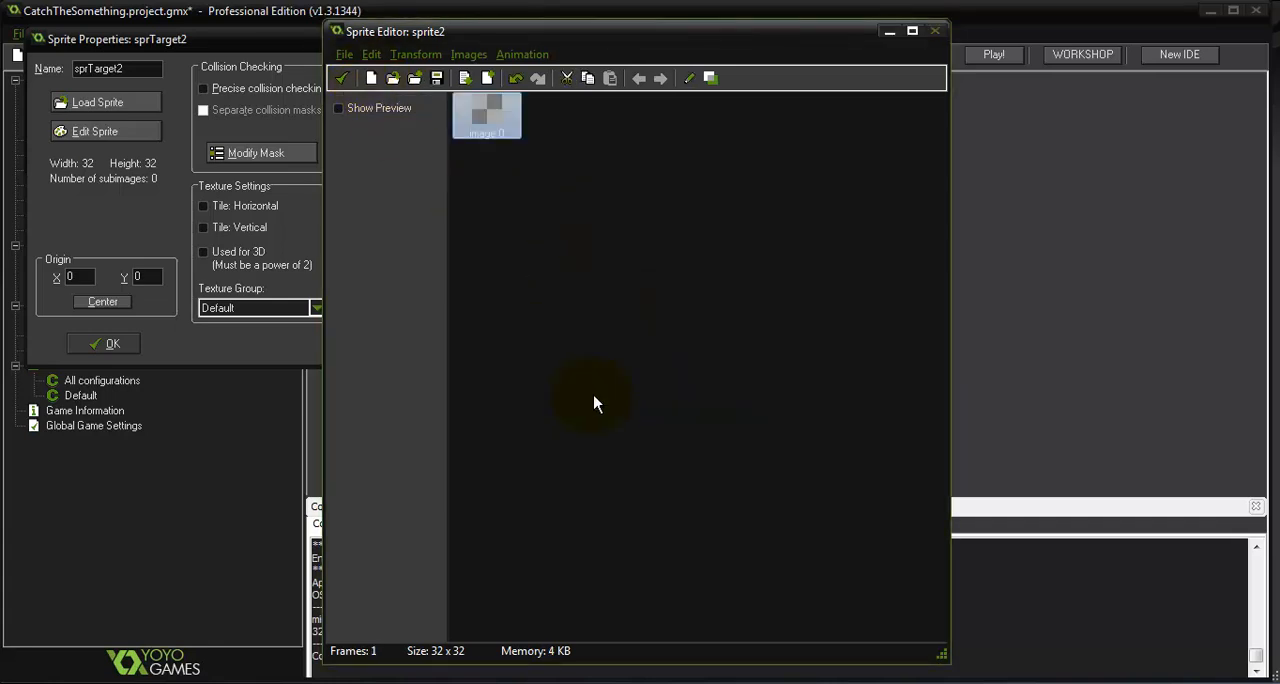
Paint a thick red diagonal stroke from the image's lower-left to its upper-right corner, and save it to the sprite
double_click(500, 121)
scroll(509, 171, "up", 6)
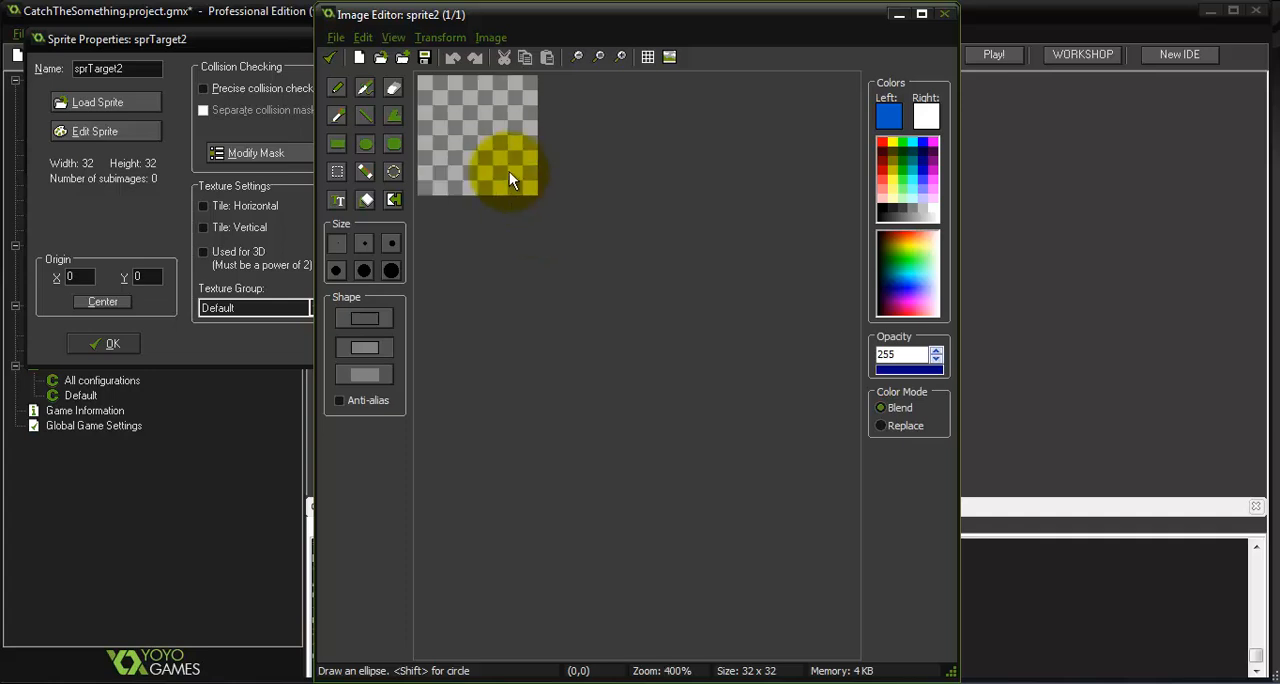
left_click(338, 90)
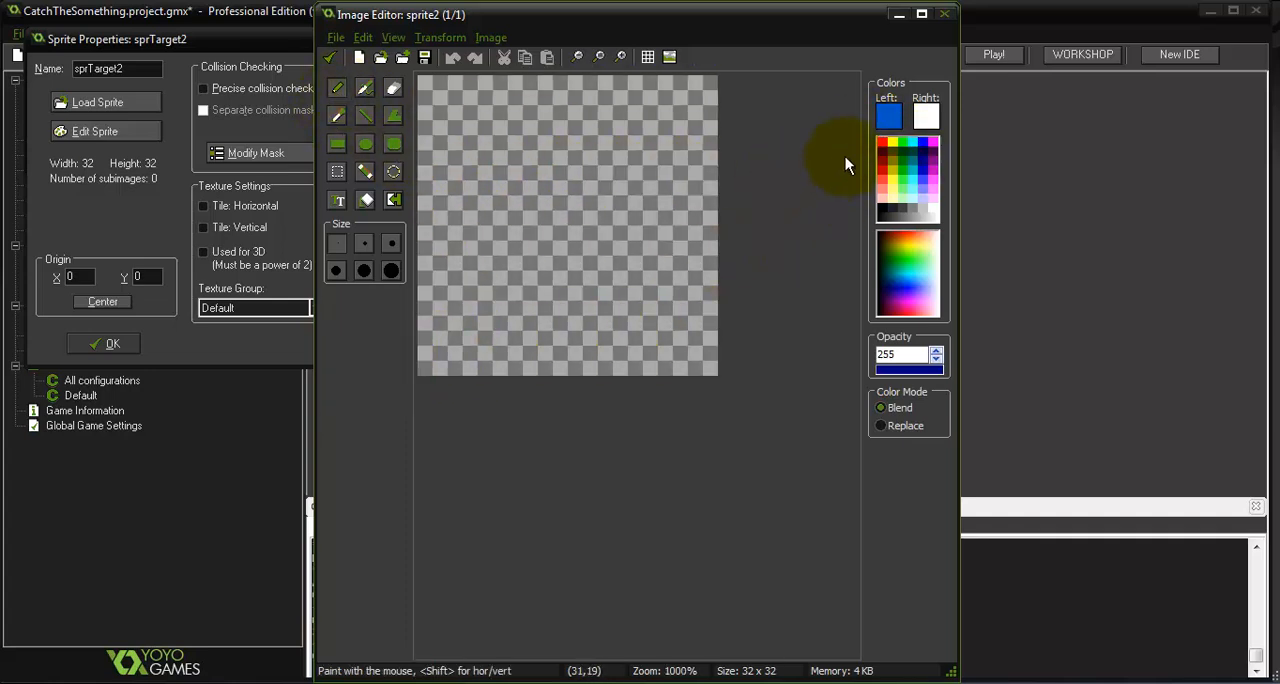
right_click(893, 142)
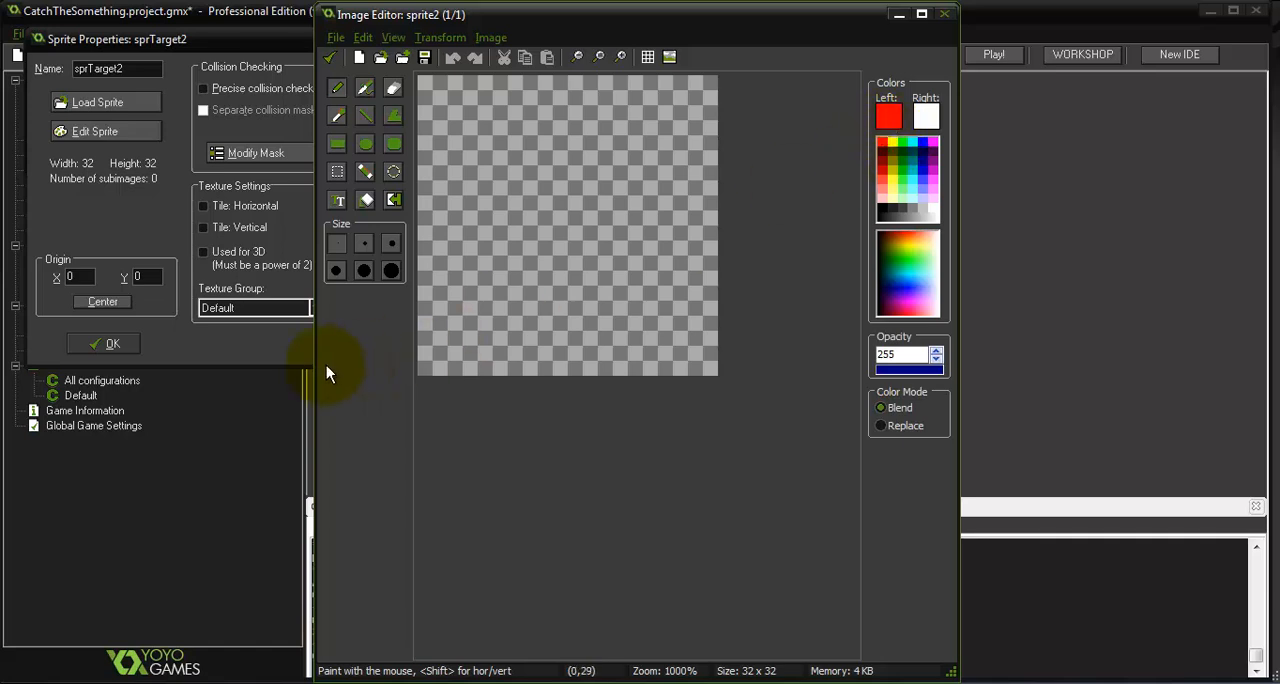
mouse_move(424, 370)
left_mouse_down()
mouse_move(699, 84)
mouse_move(583, 177)
mouse_move(429, 380)
mouse_move(551, 215)
mouse_move(711, 64)
mouse_move(514, 229)
mouse_move(389, 383)
mouse_move(718, 75)
mouse_move(600, 143)
mouse_move(663, 63)
mouse_move(382, 368)
mouse_move(429, 300)
mouse_move(490, 250)
mouse_move(526, 290)
mouse_move(742, 66)
left_mouse_up()
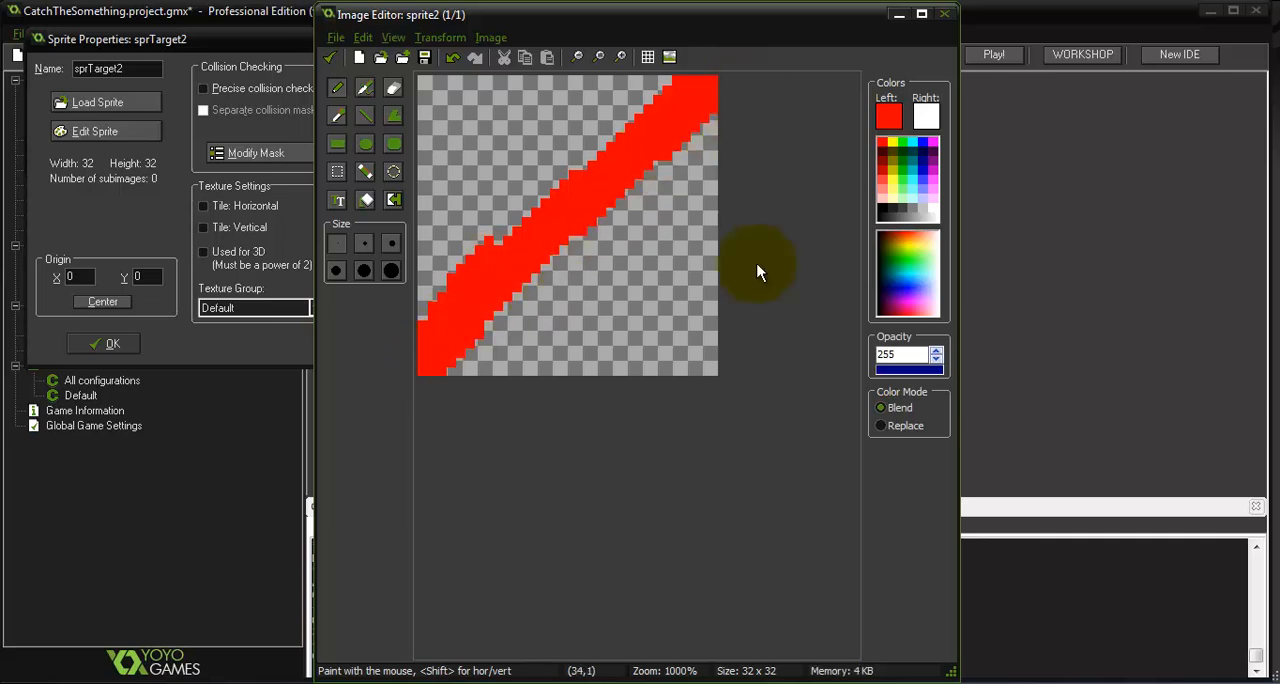
scroll(600, 175, "down", 3, "ctrl")
scroll(595, 181, "down", 3, "ctrl")
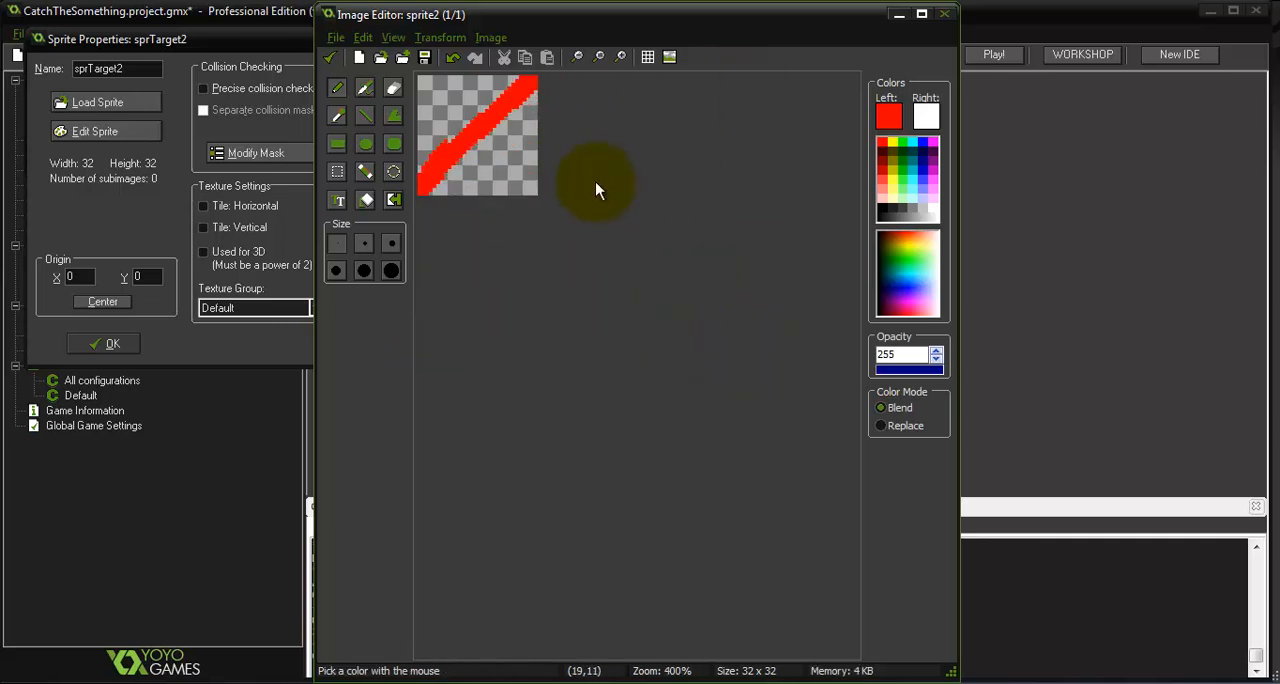
left_click(330, 58)
left_click(335, 82)
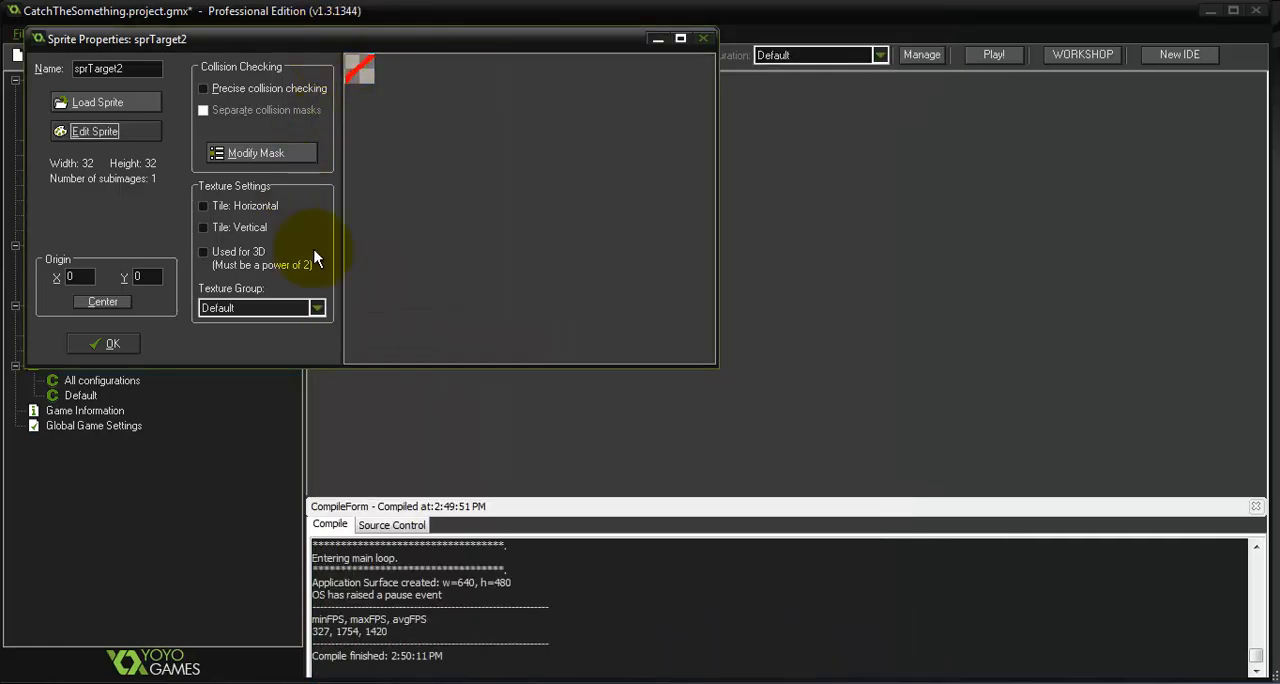
Enable precise collision checking for sprTarget2, review its collision mask, and close the sprite properties
left_click(203, 88)
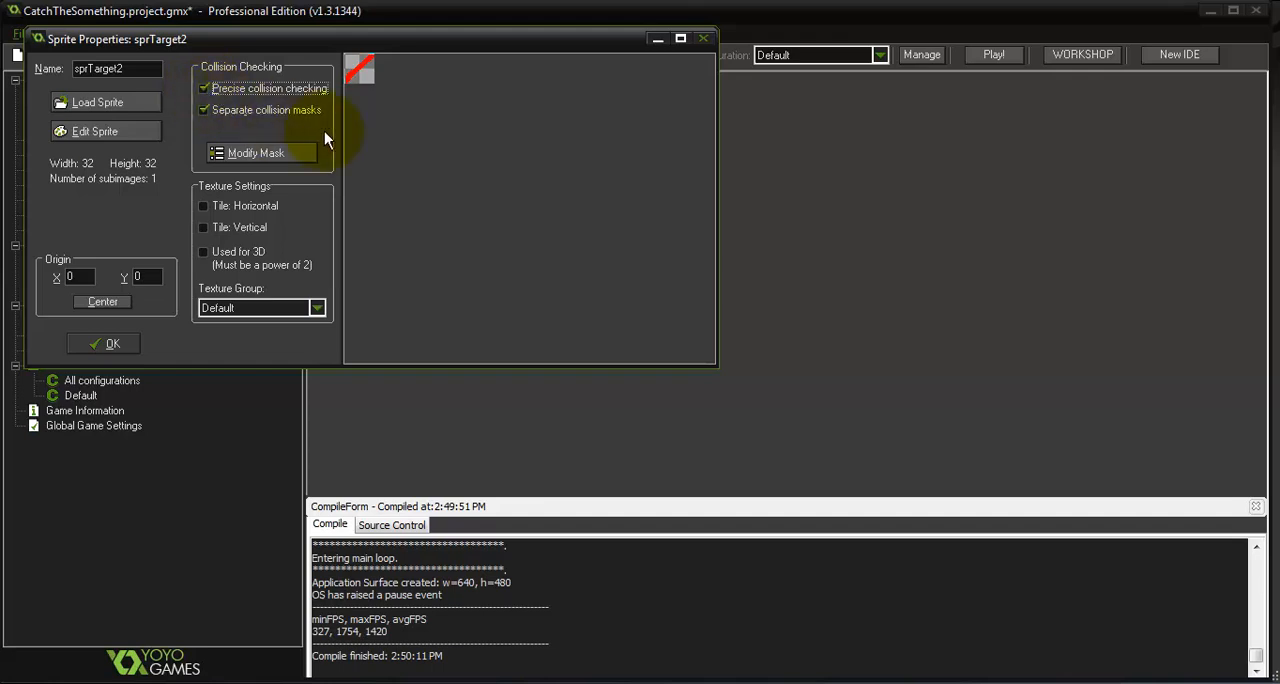
left_click(244, 153)
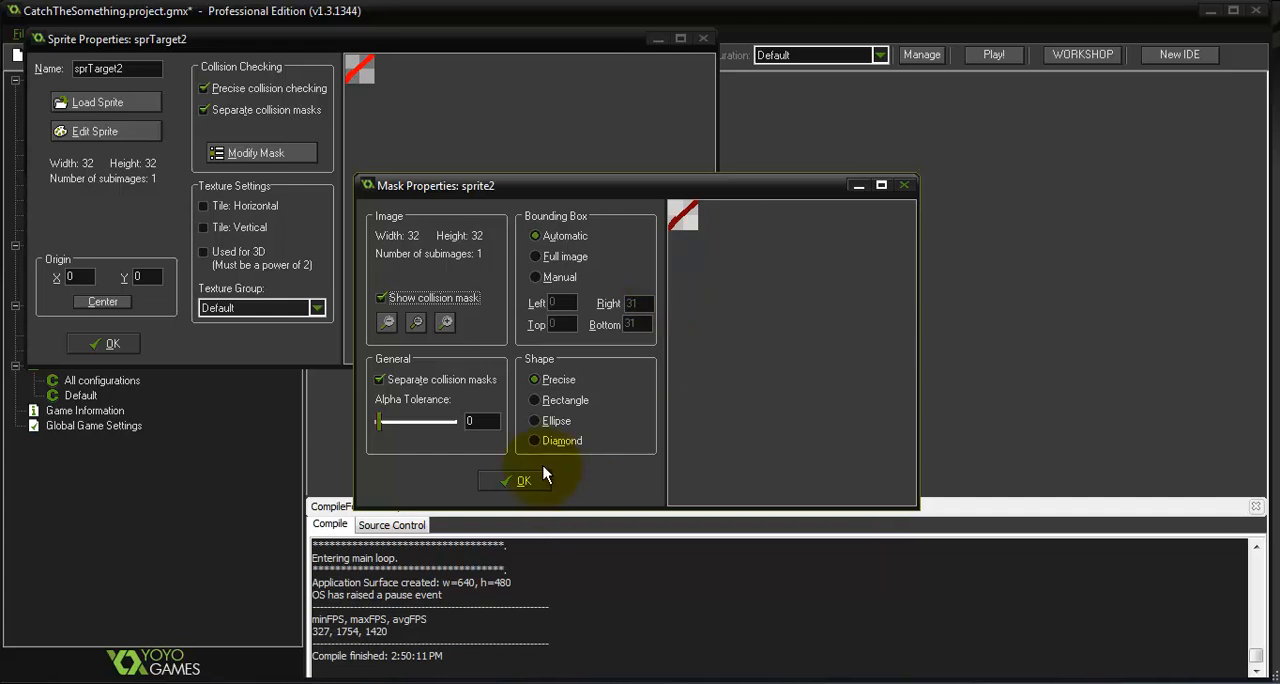
left_click(520, 480)
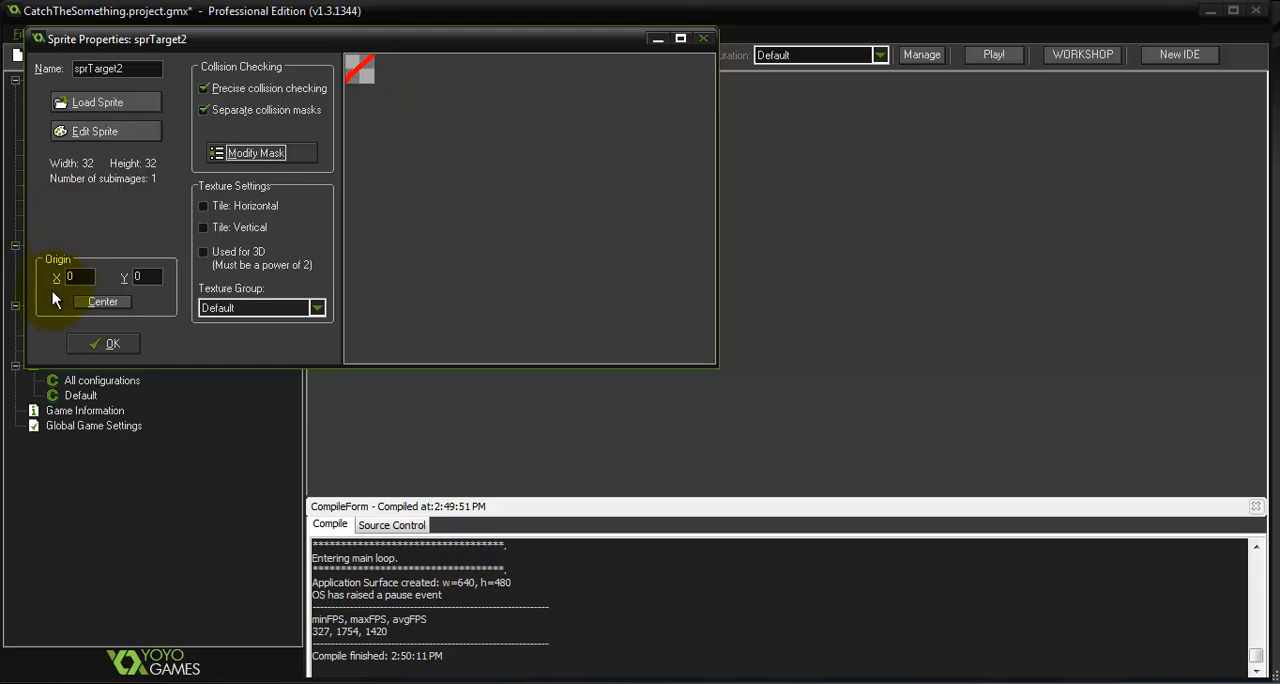
left_click(112, 344)
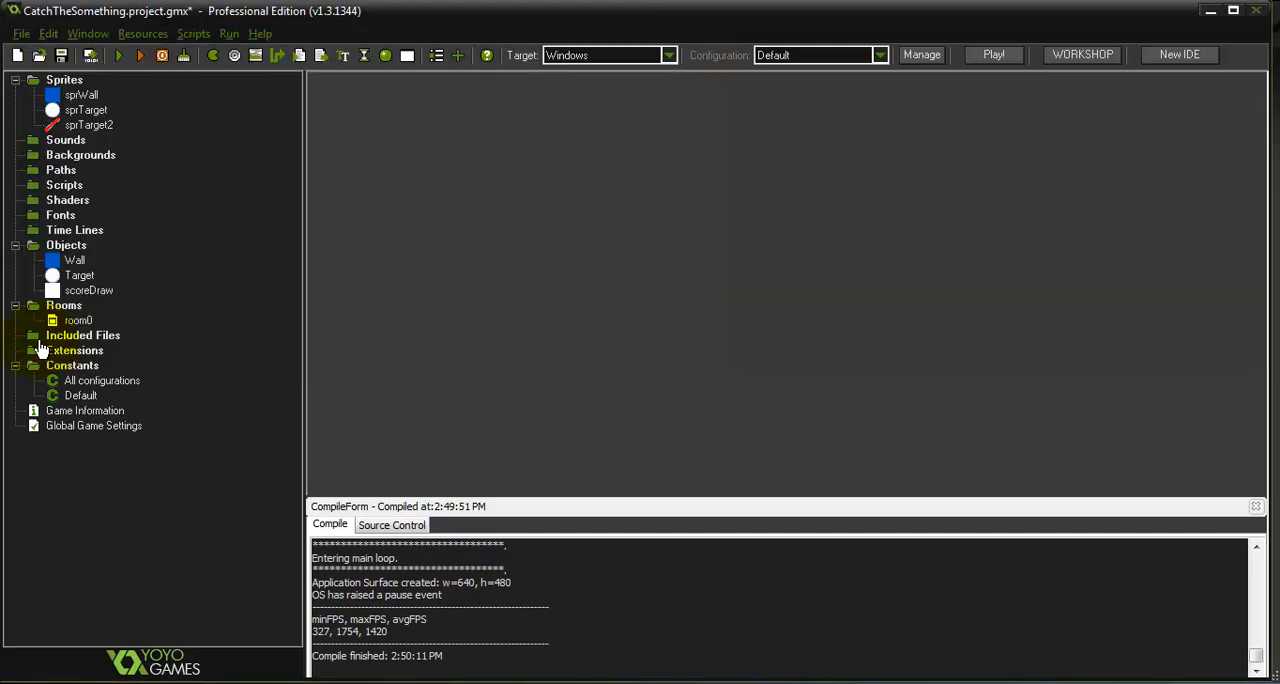
Duplicate the Target object, name the copy Target2, and set the movement speed in its Create event to 1
right_click(78, 278)
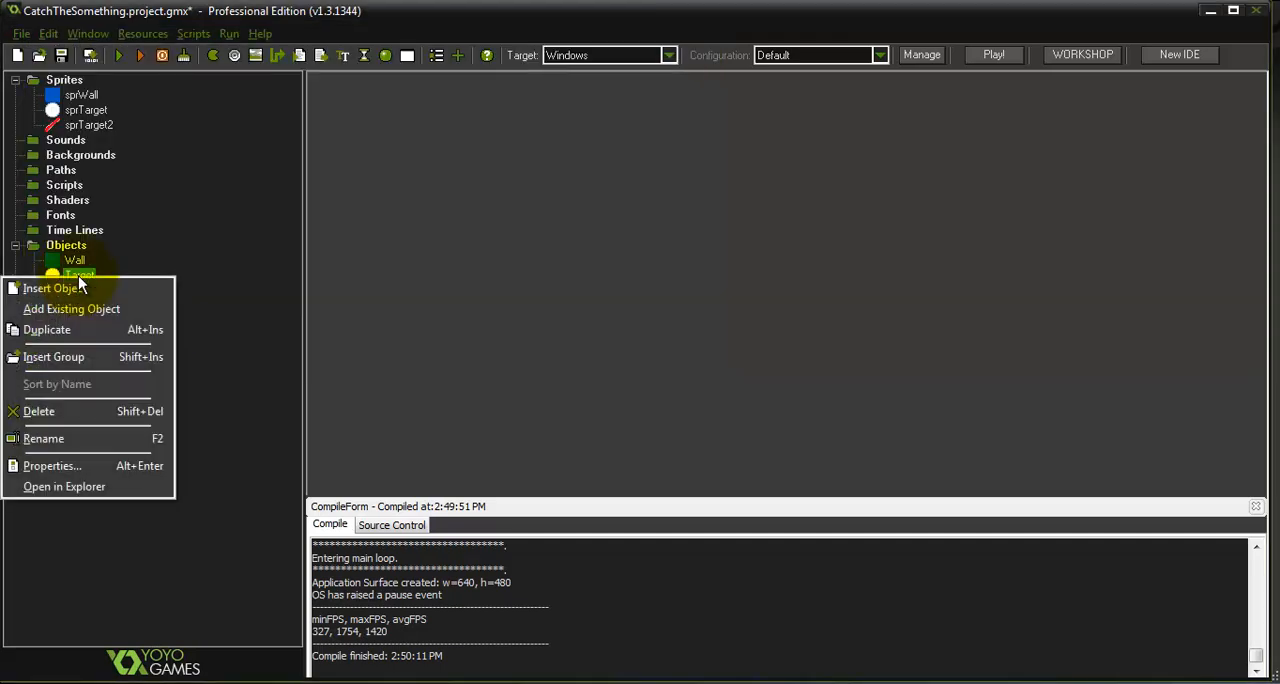
left_click(97, 329)
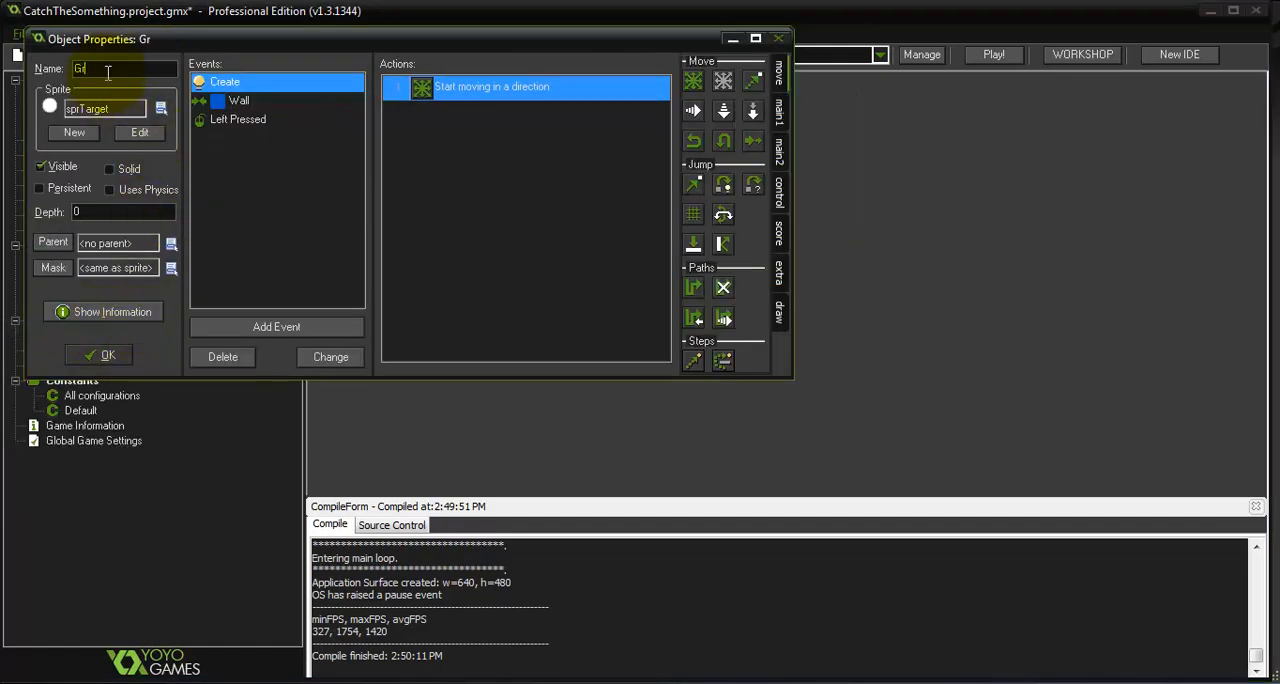
double_click(452, 86)
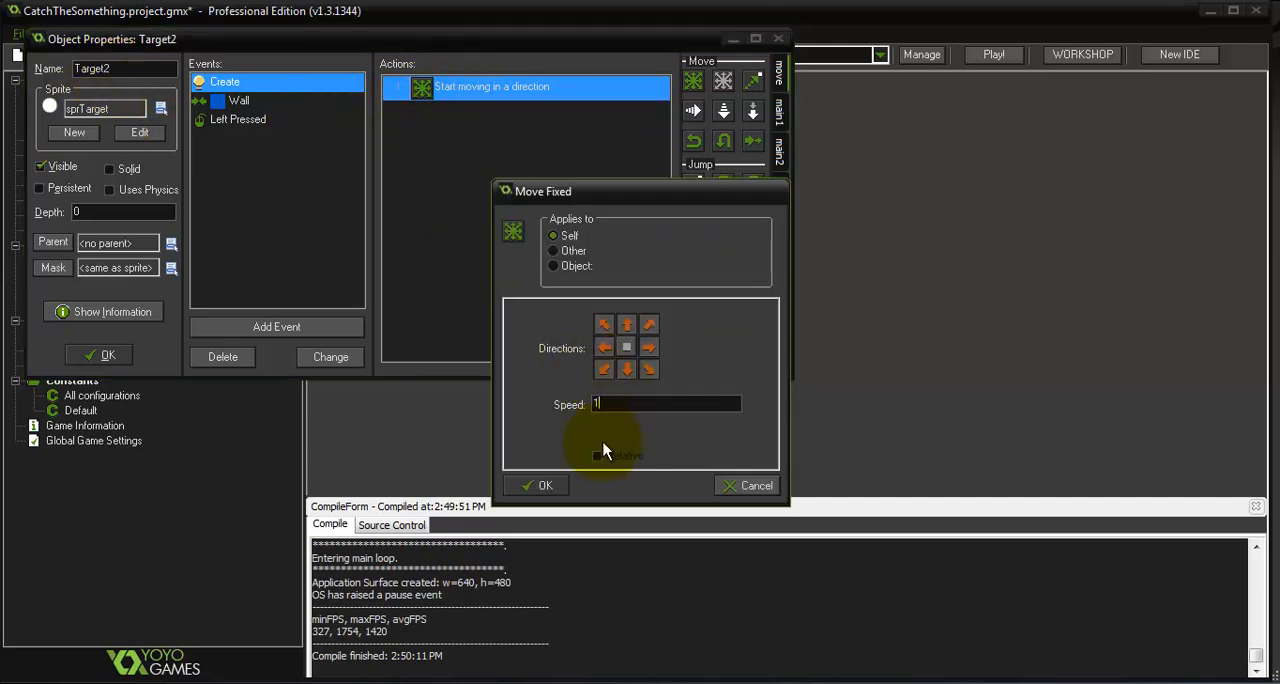
left_click(538, 488)
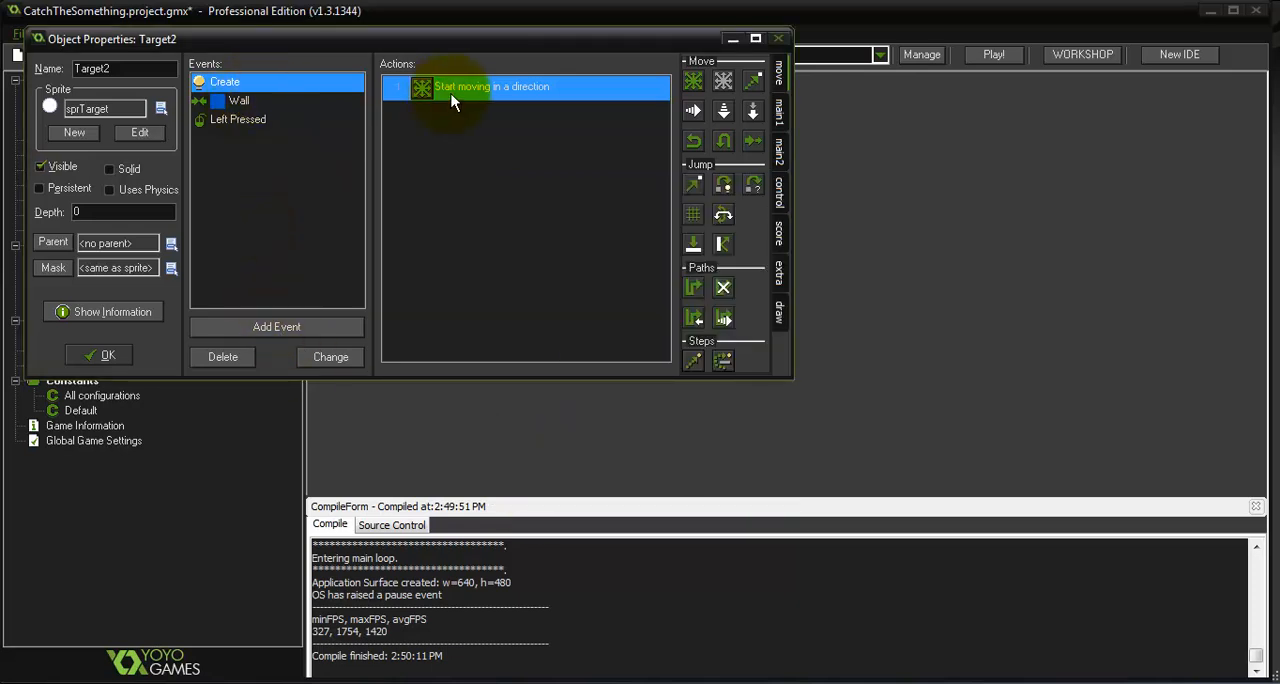
Set the movement speed in Target2's Left Pressed event to 1 and save the object
left_click(227, 122)
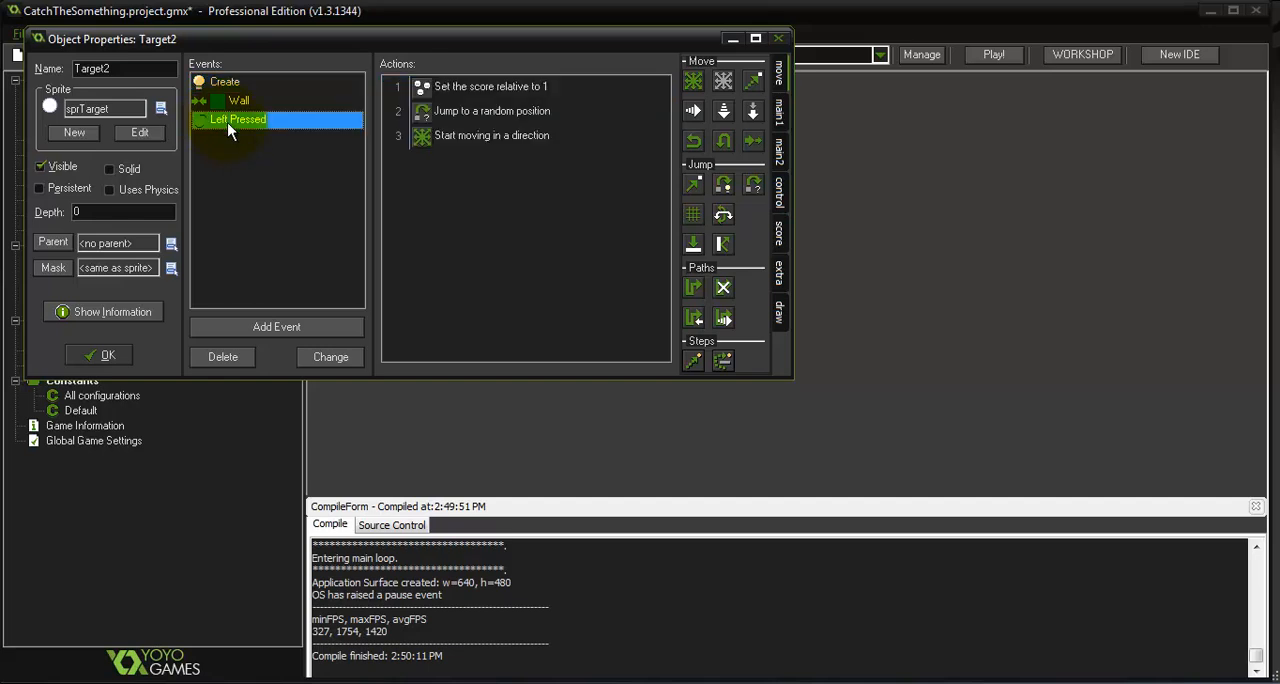
double_click(481, 142)
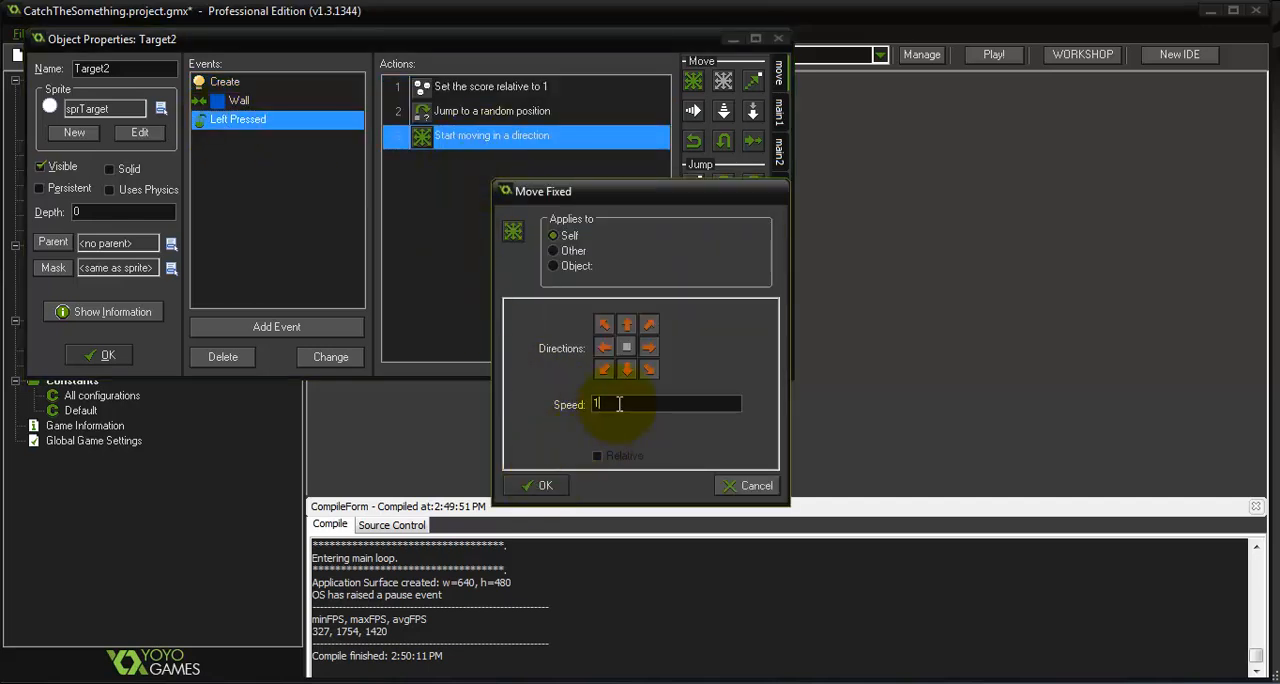
left_click(535, 482)
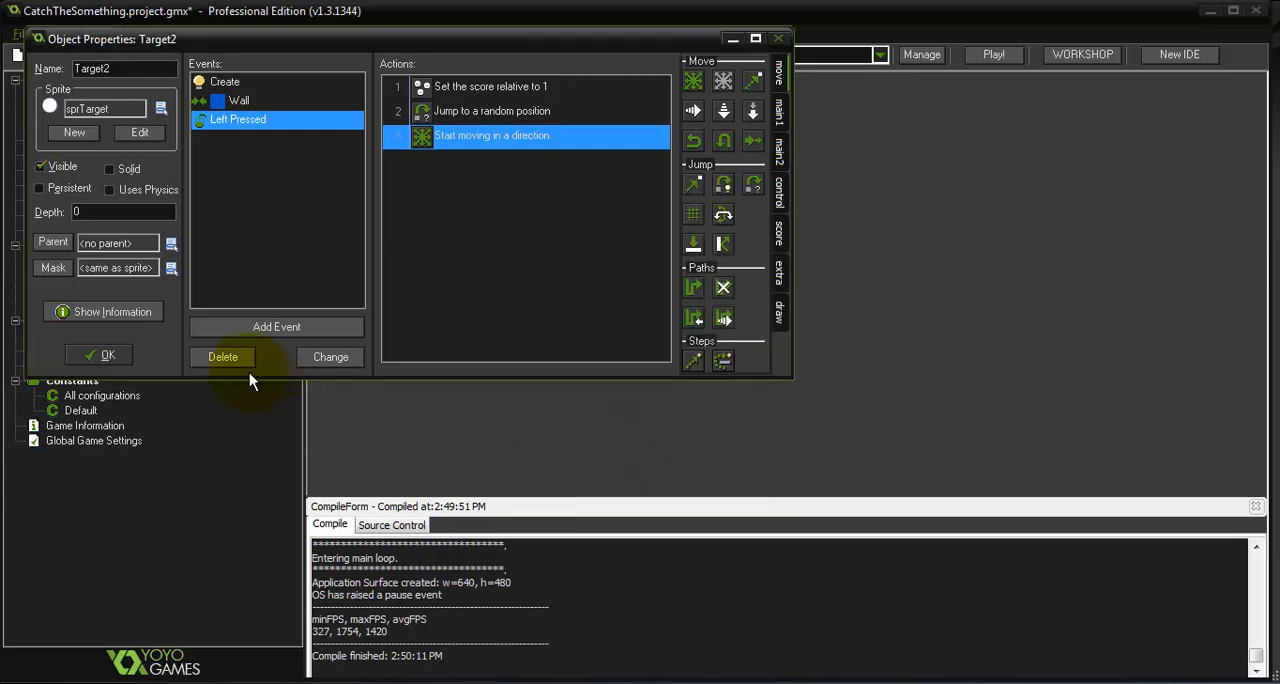
left_click(106, 355)
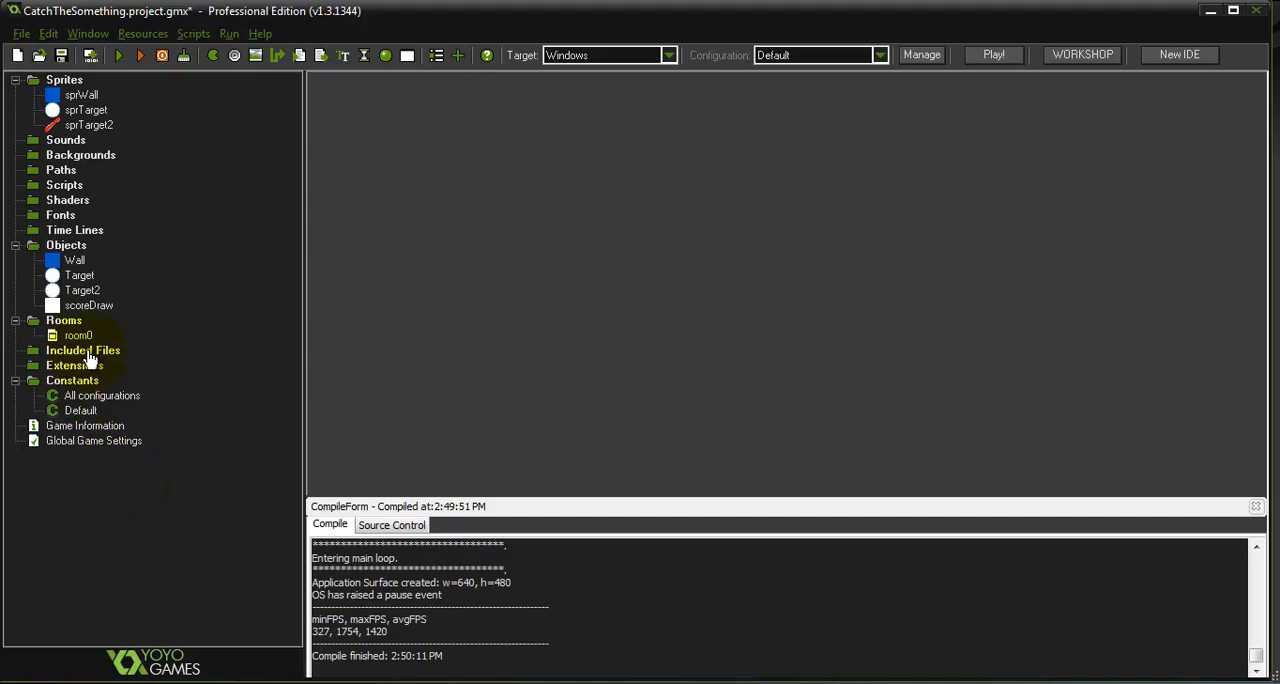
Place a Target2 instance in room0 at x 192, y 144, and save the room
double_click(80, 336)
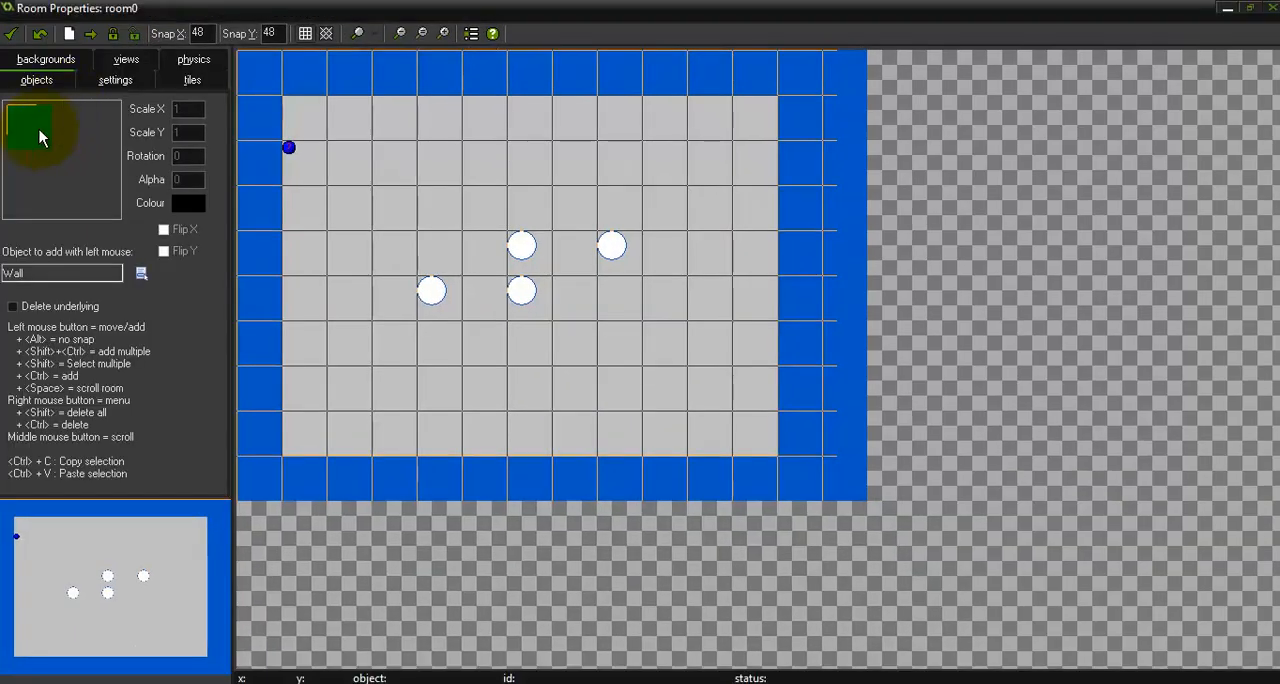
left_click(40, 140)
left_click(88, 183)
left_click(431, 200)
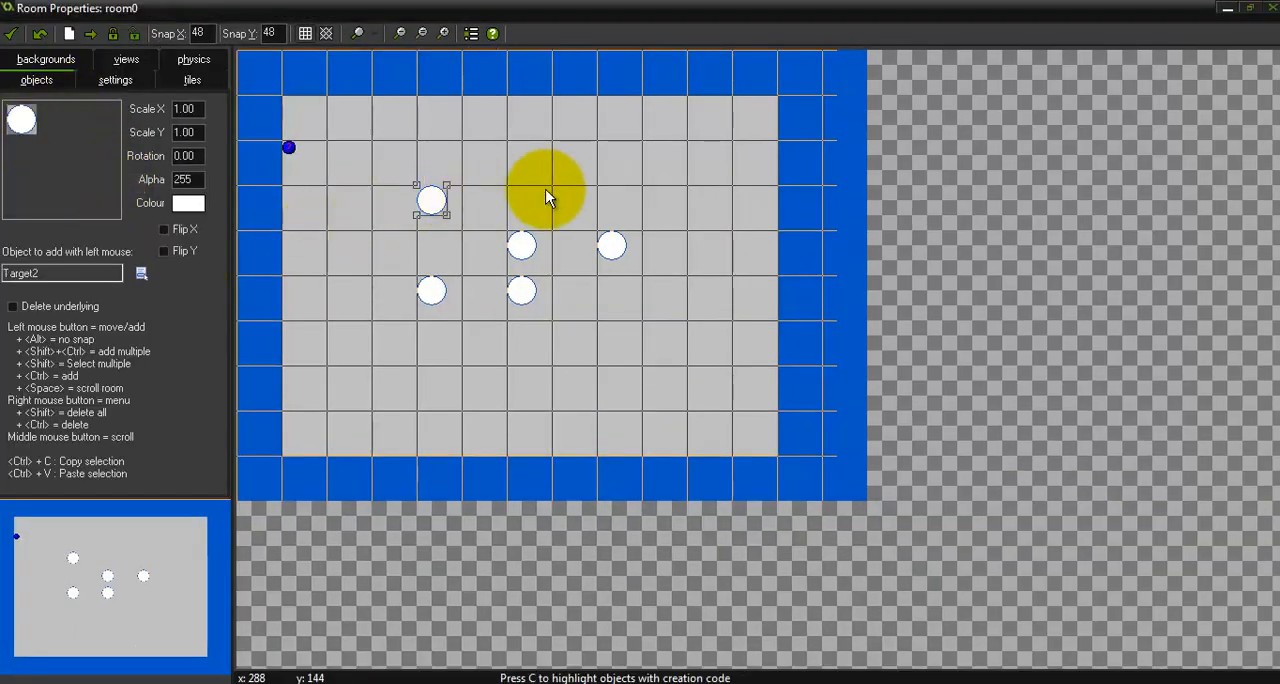
left_click(8, 34)
Assign the sprTarget2 sprite to the Target2 object and save the object
double_click(90, 295)
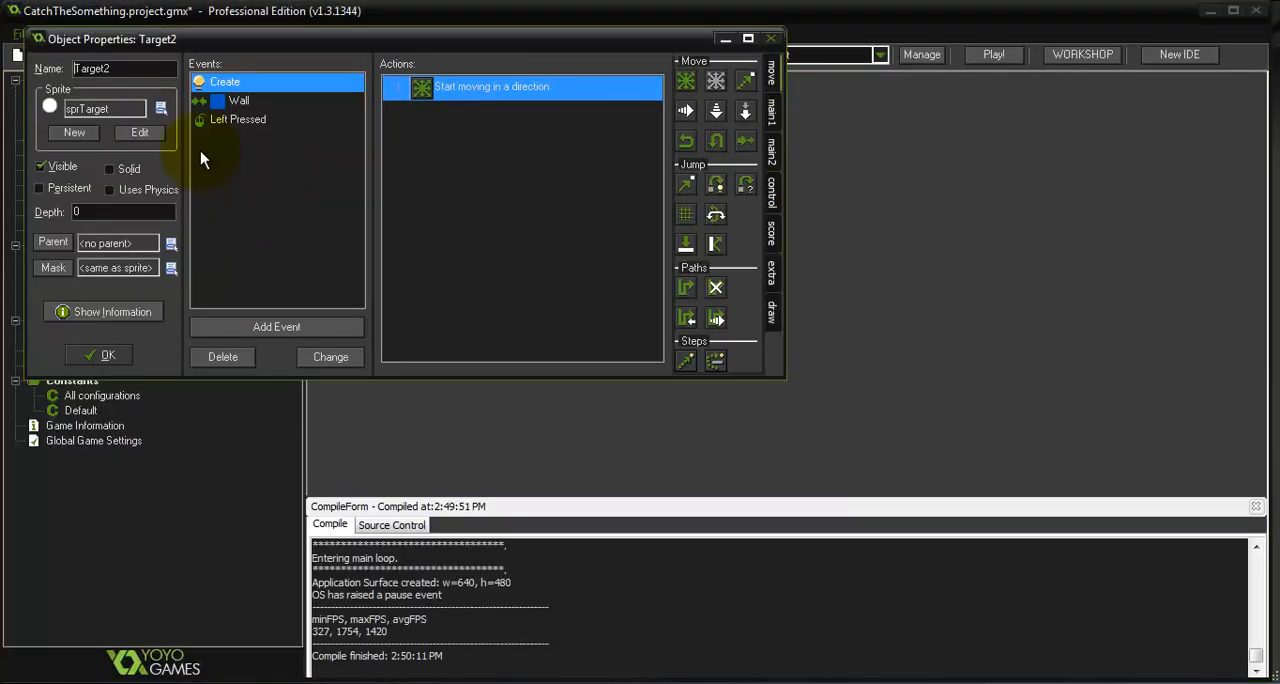
left_click(111, 113)
left_click(188, 186)
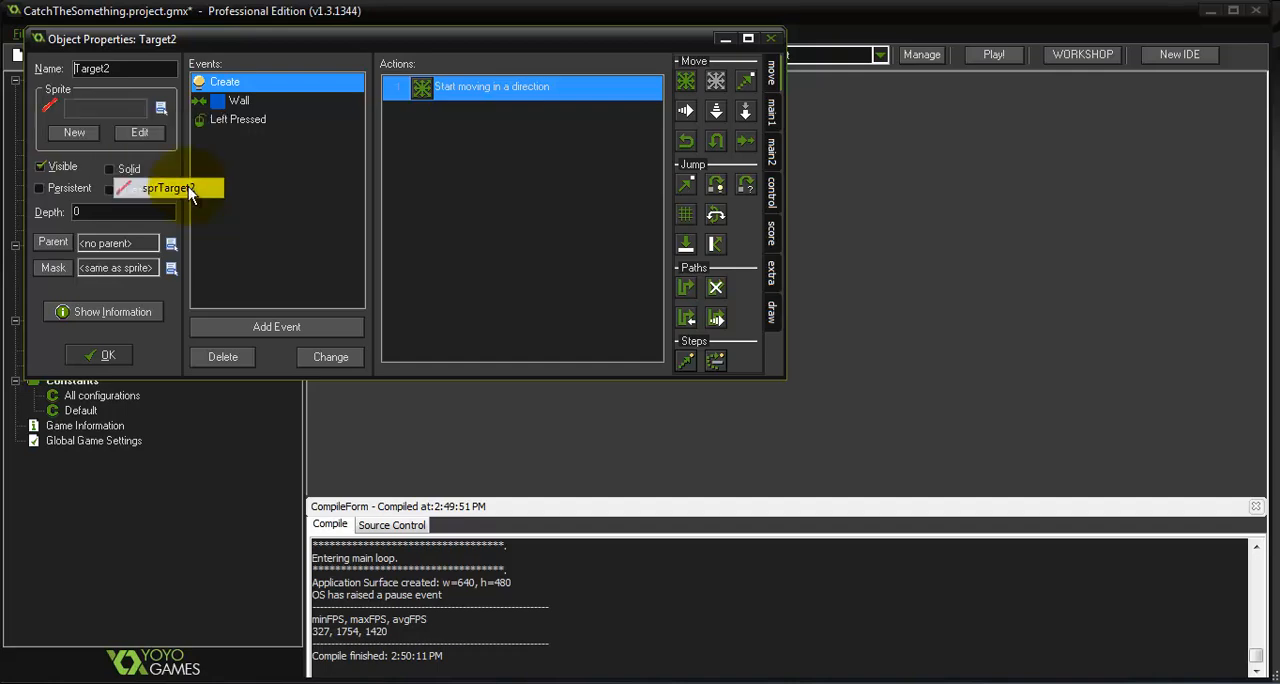
left_click(95, 355)
Place two more Target2 instances in room0 and save the room
left_click(77, 338)
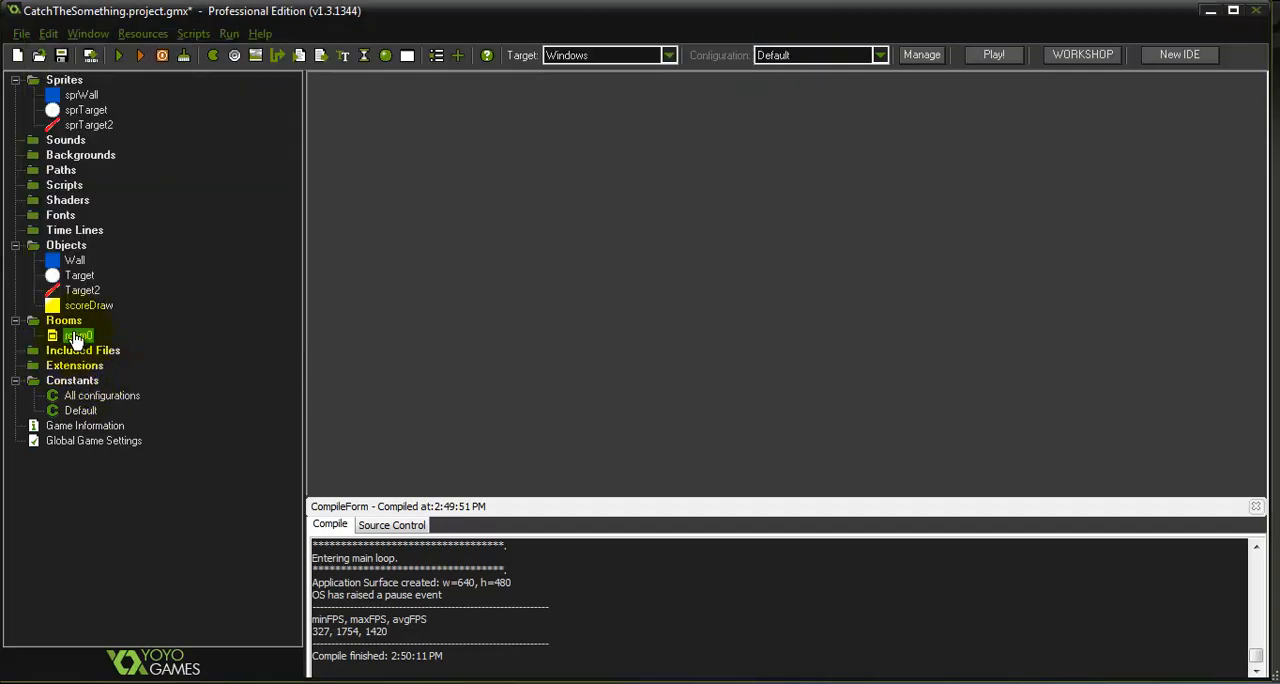
double_click(75, 336)
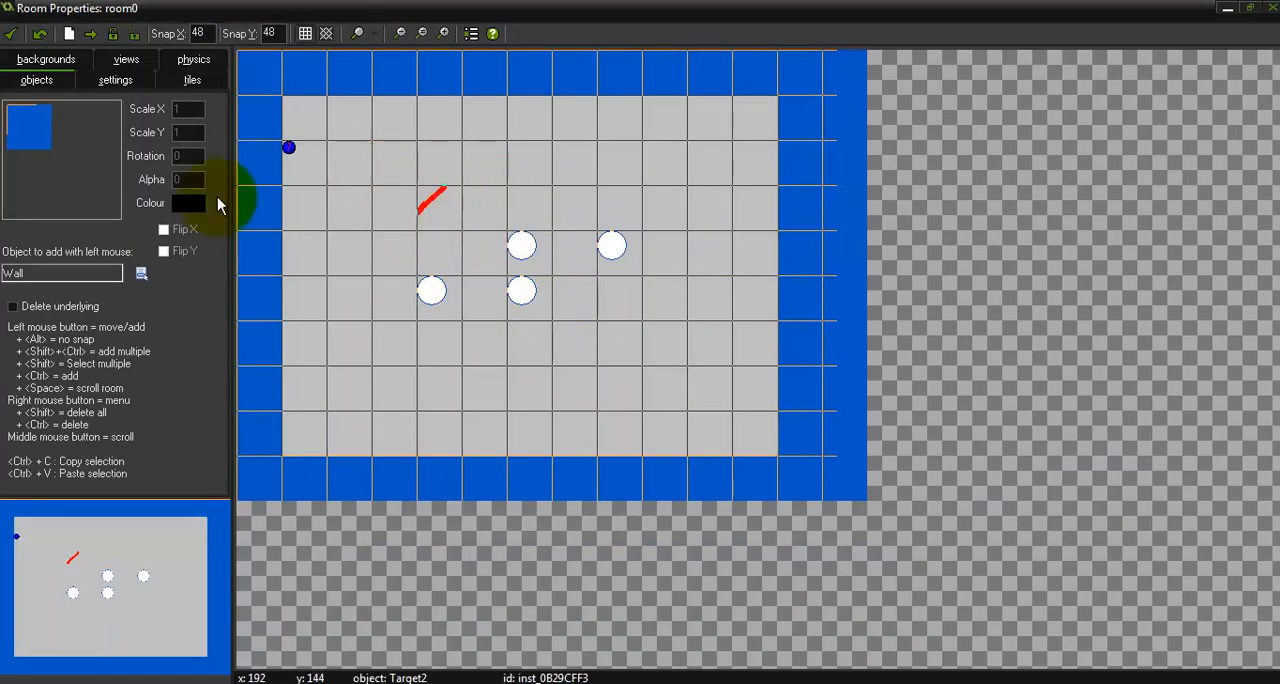
left_click(33, 144)
left_click(85, 198)
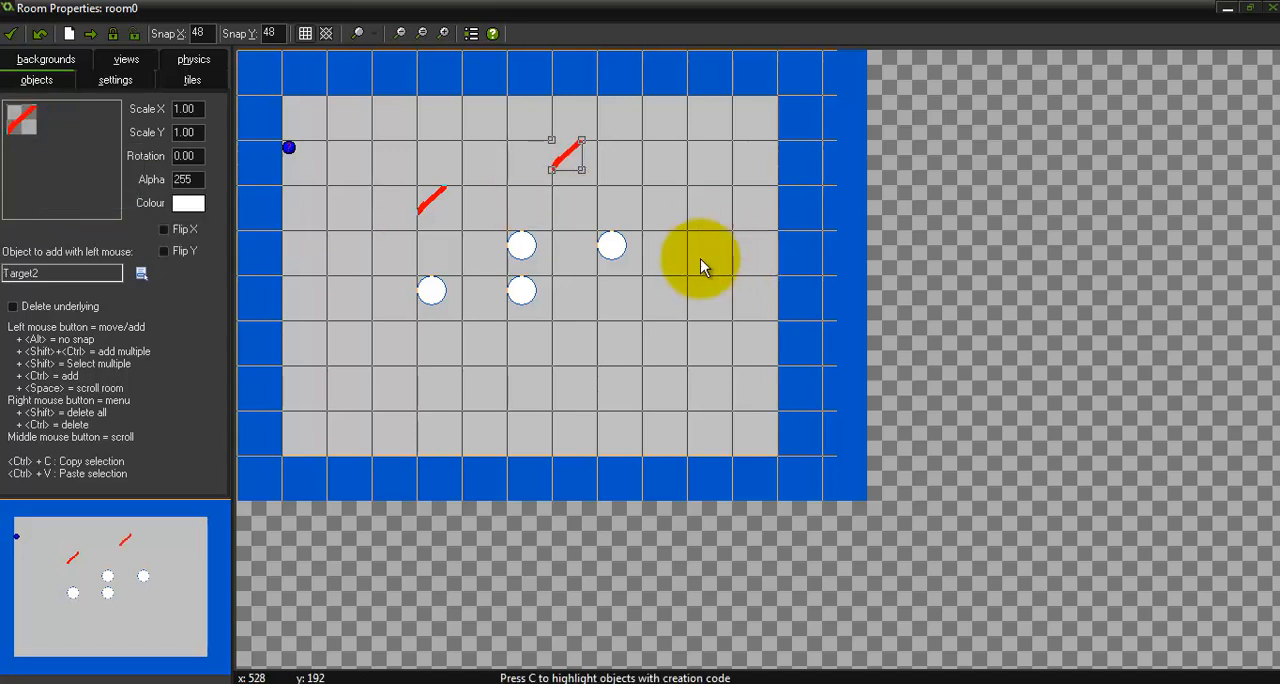
left_click(20, 35)
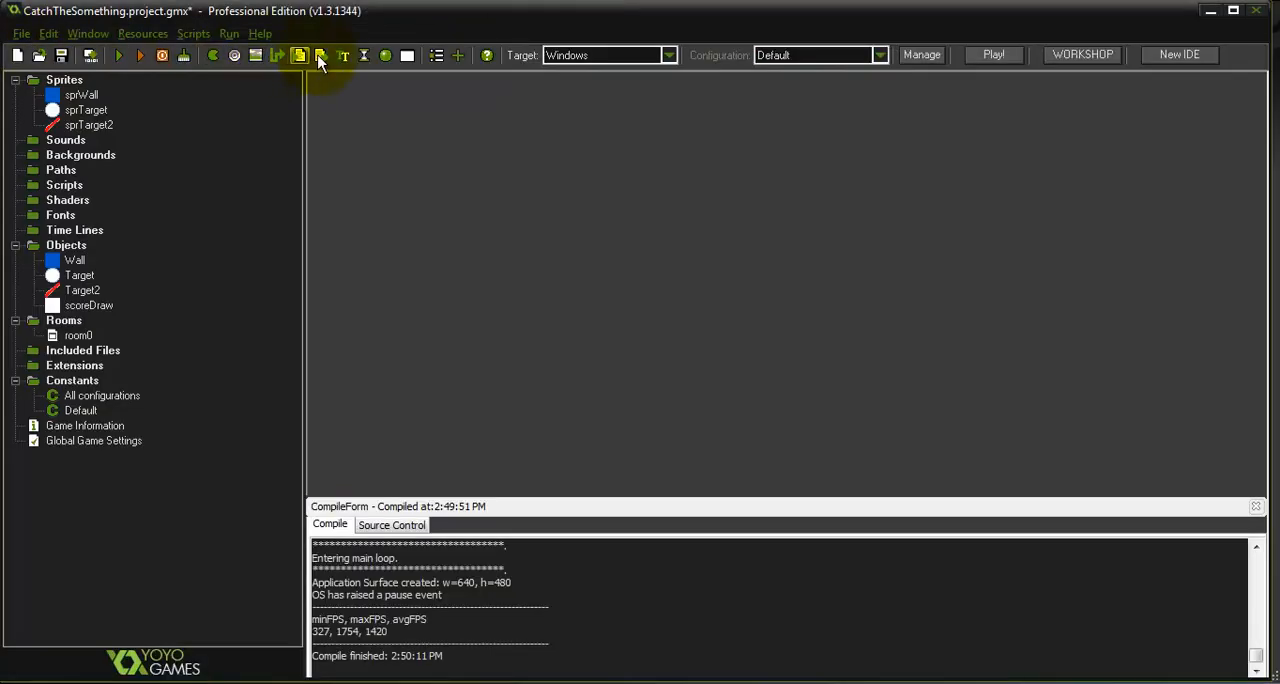
Run the game, test catching the moving red targets, and close the game
left_click(119, 55)
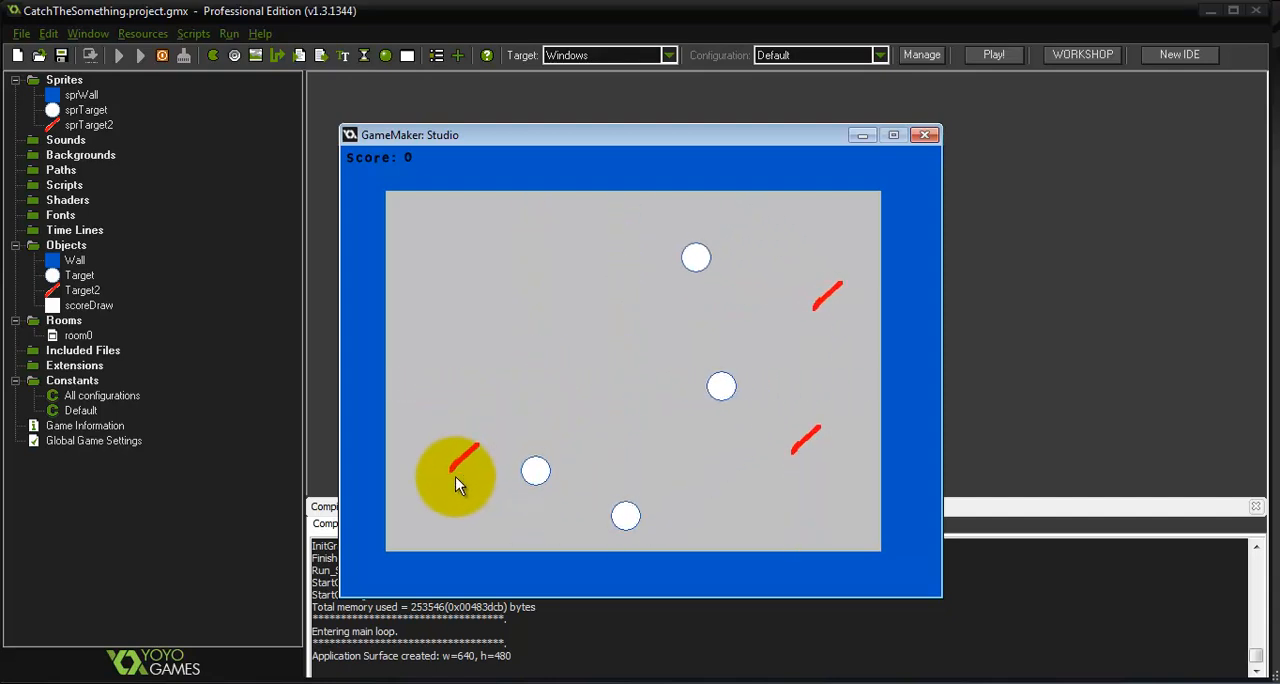
left_click(436, 492)
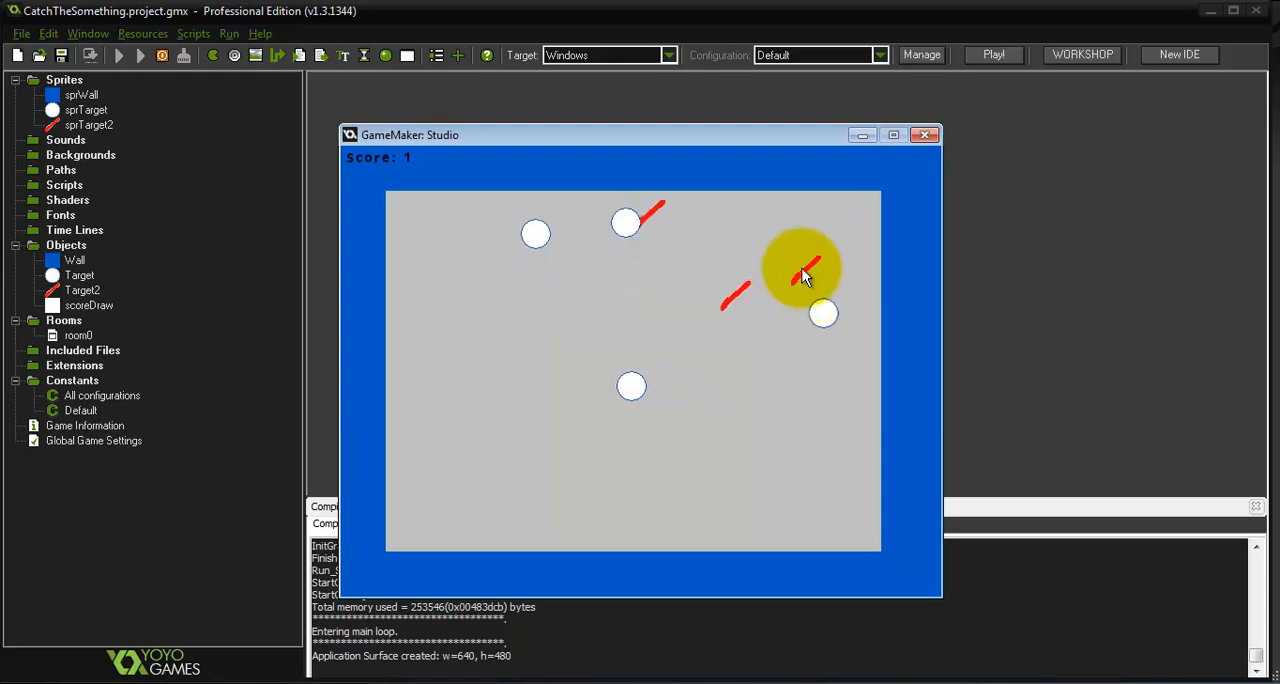
left_click(802, 264)
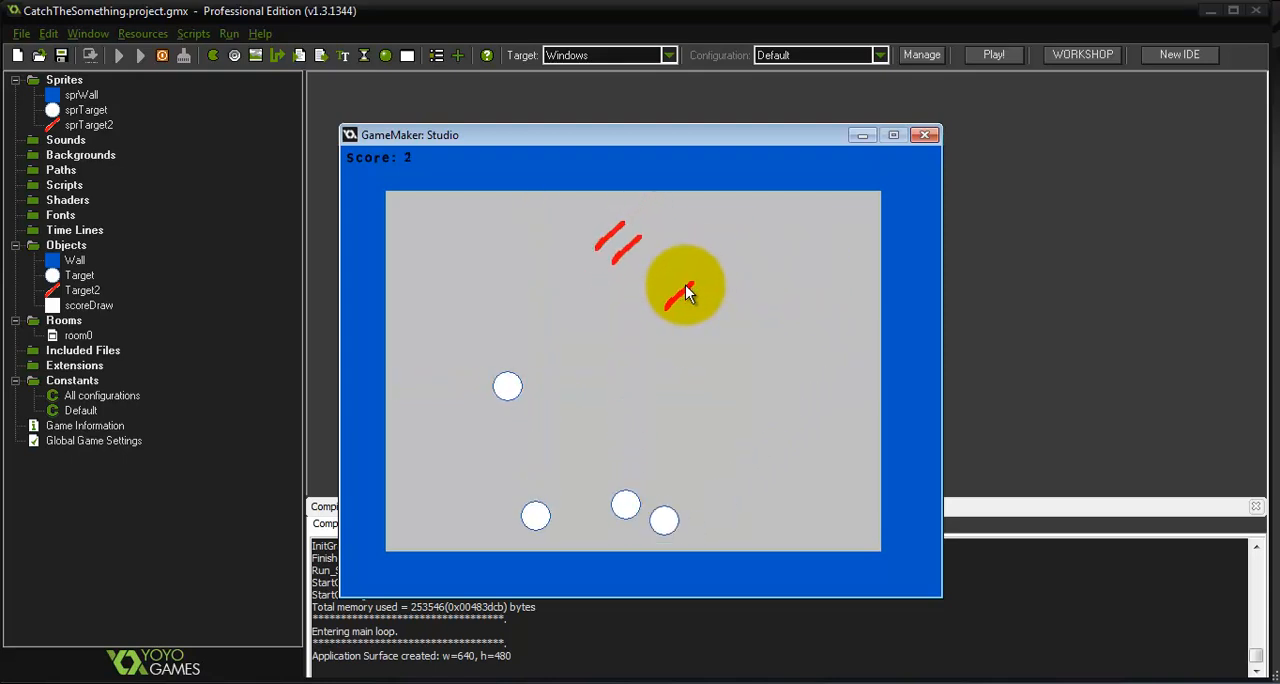
left_click(644, 300)
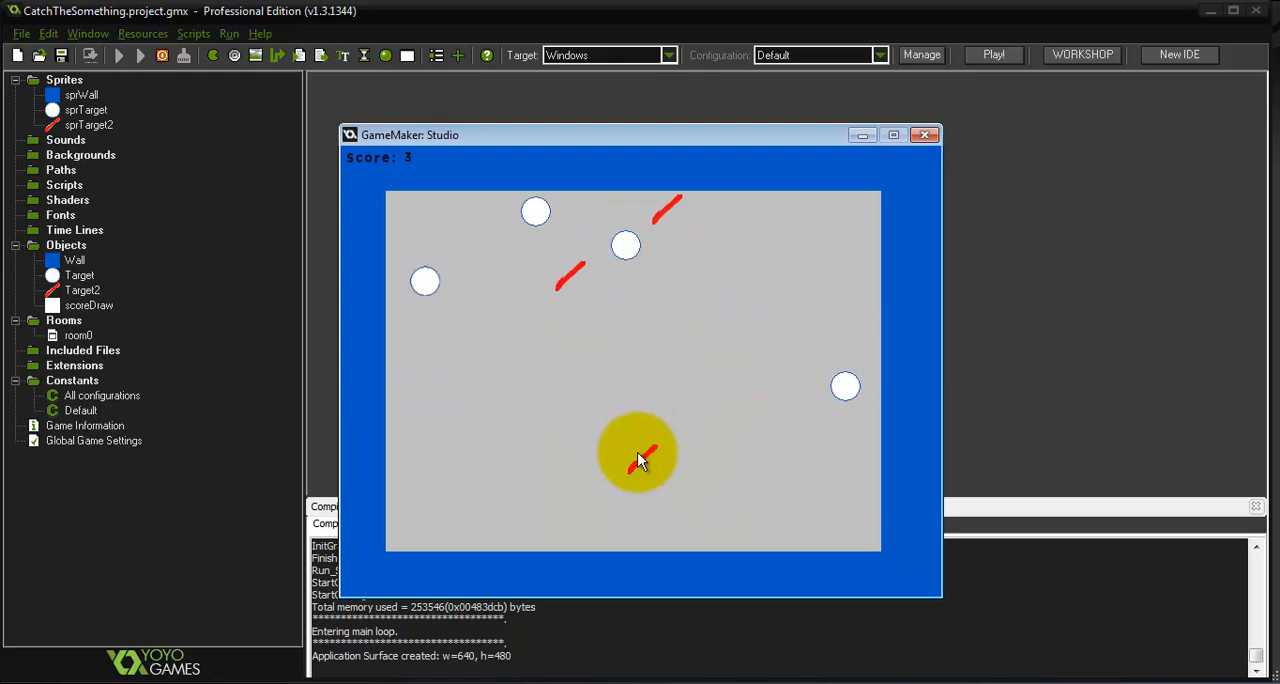
left_click(645, 452)
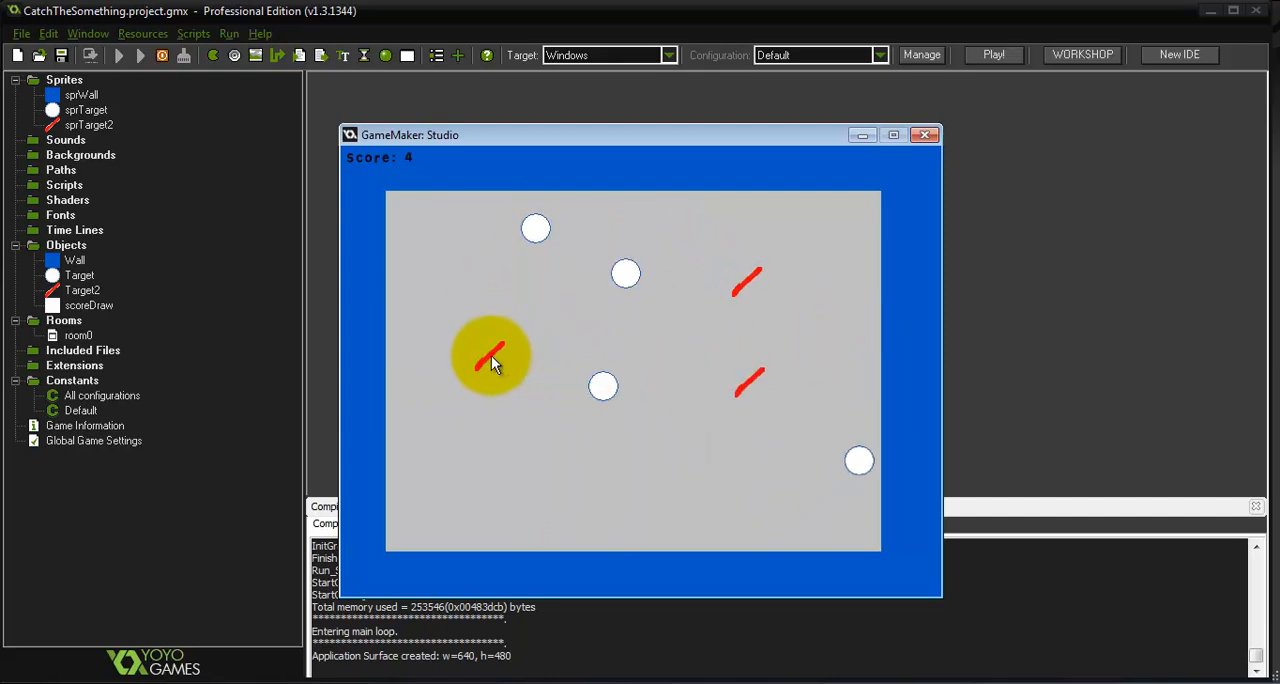
left_click(491, 356)
key("Escape")
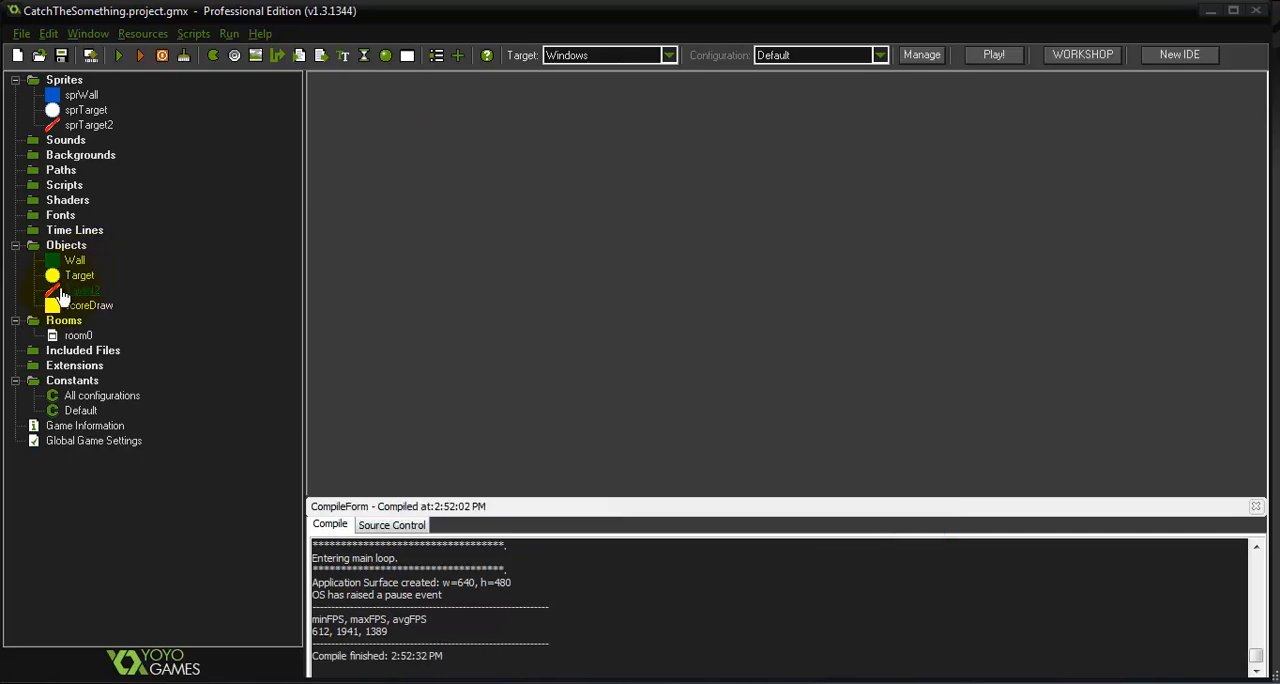
Adjust the movement speed in Target2's Create and Left Pressed events, and save the object
double_click(75, 290)
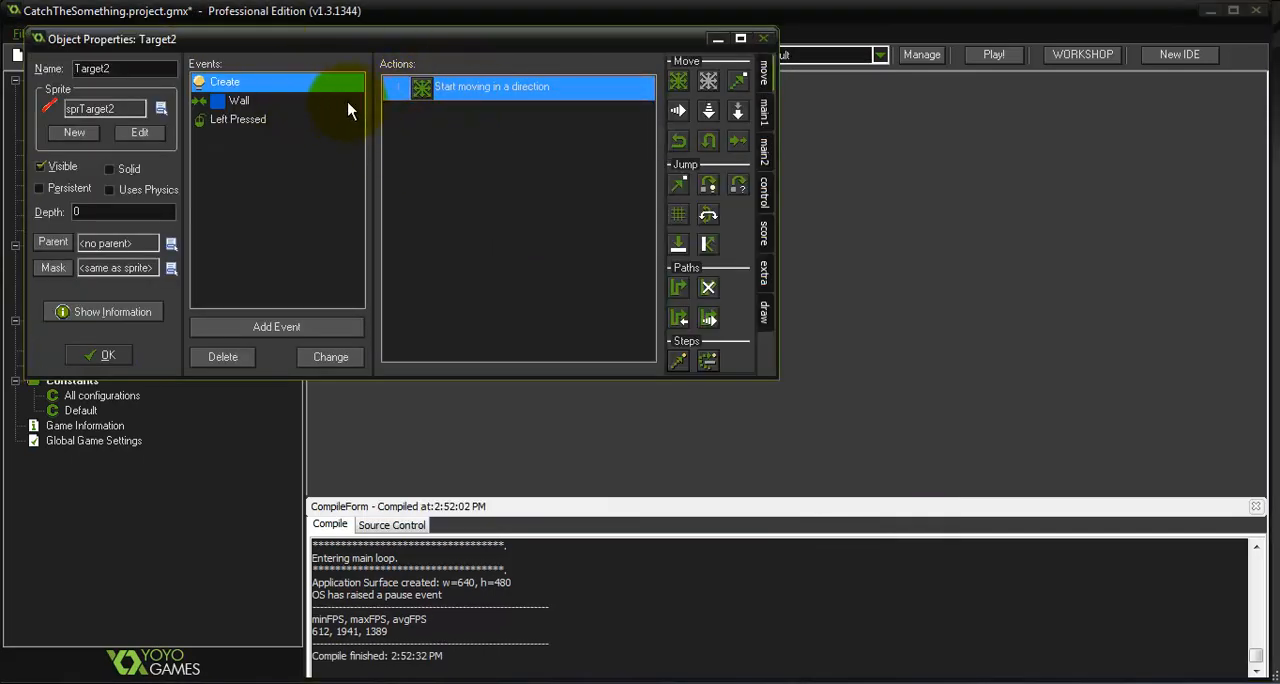
double_click(428, 89)
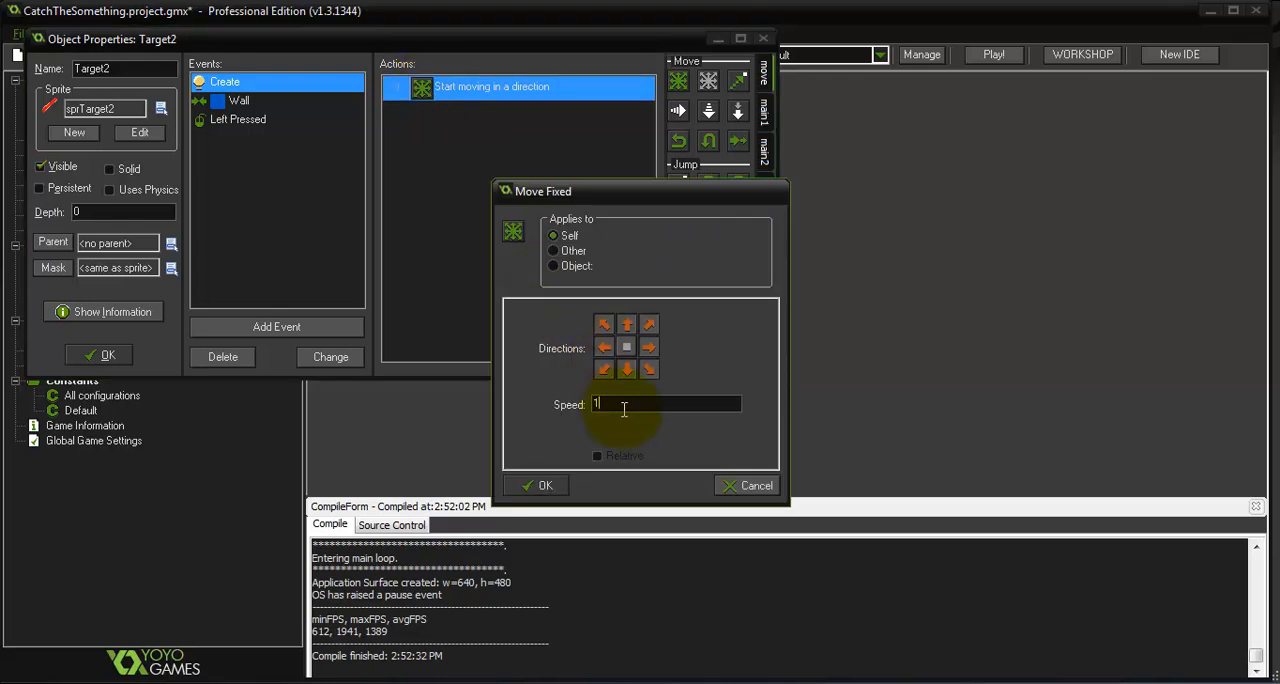
left_click(540, 485)
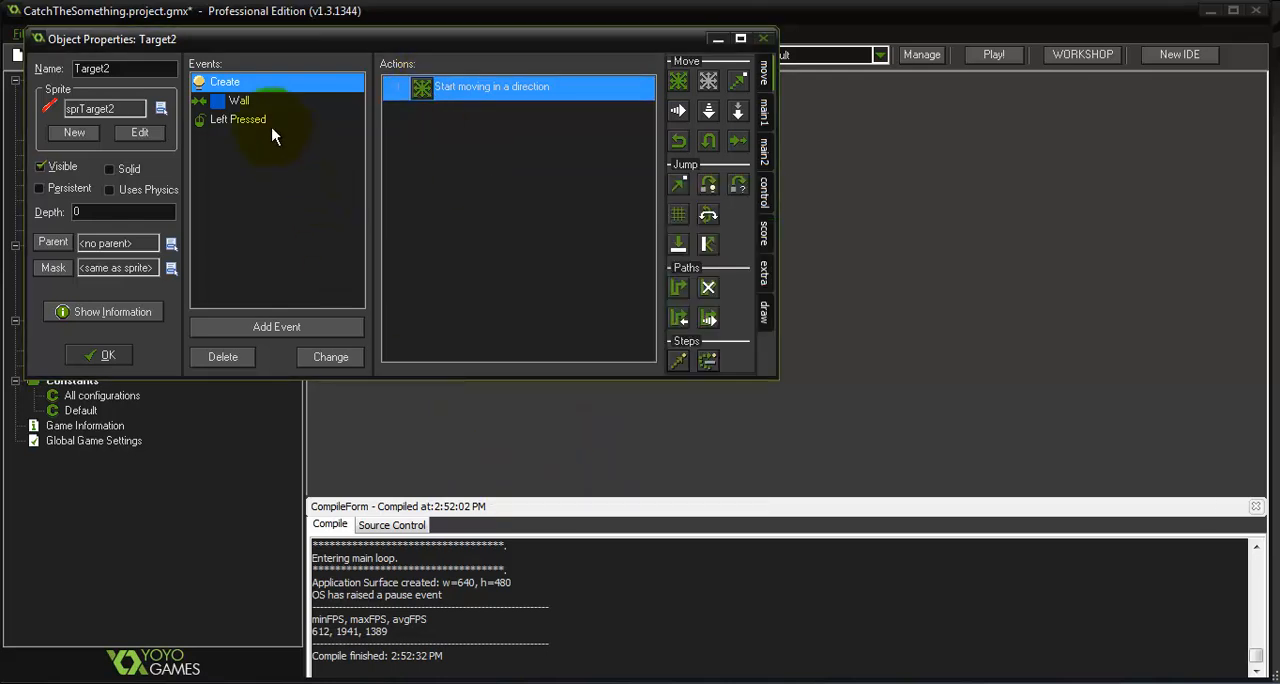
left_click(262, 120)
double_click(508, 128)
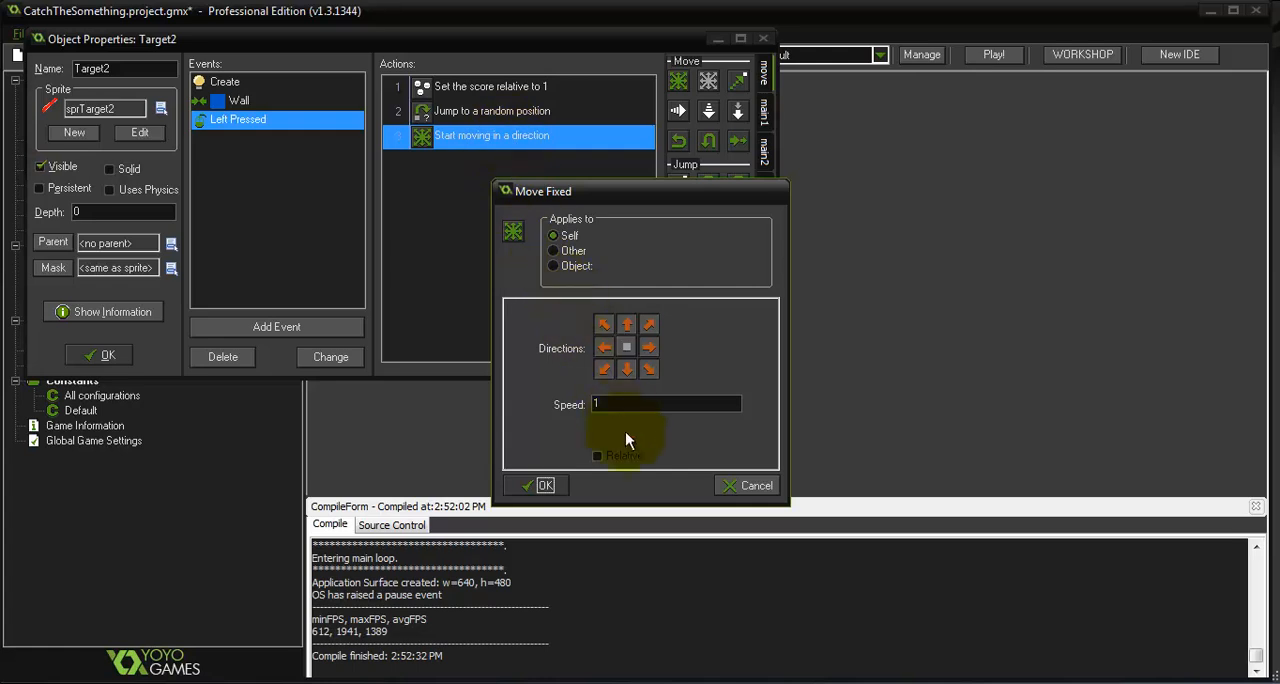
left_click(540, 485)
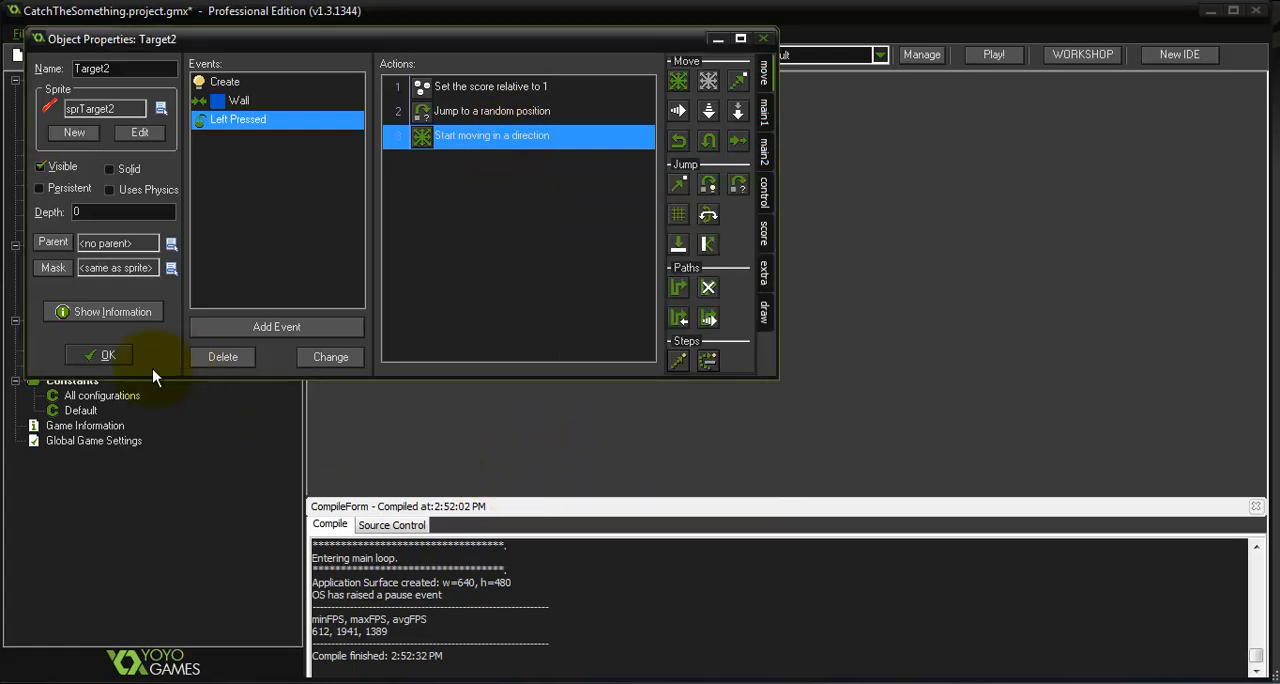
left_click(104, 355)
Run the game again to check how the adjusted red targets move and score when caught, and close it
left_click(112, 55)
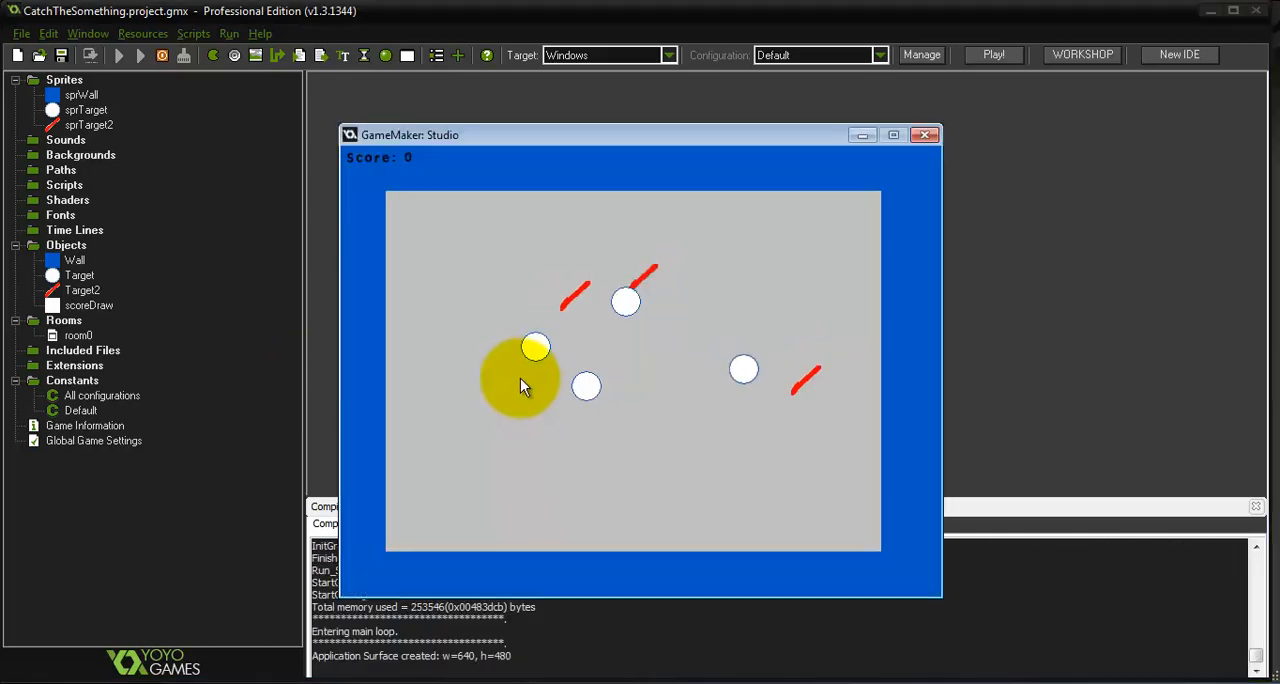
left_click(772, 295)
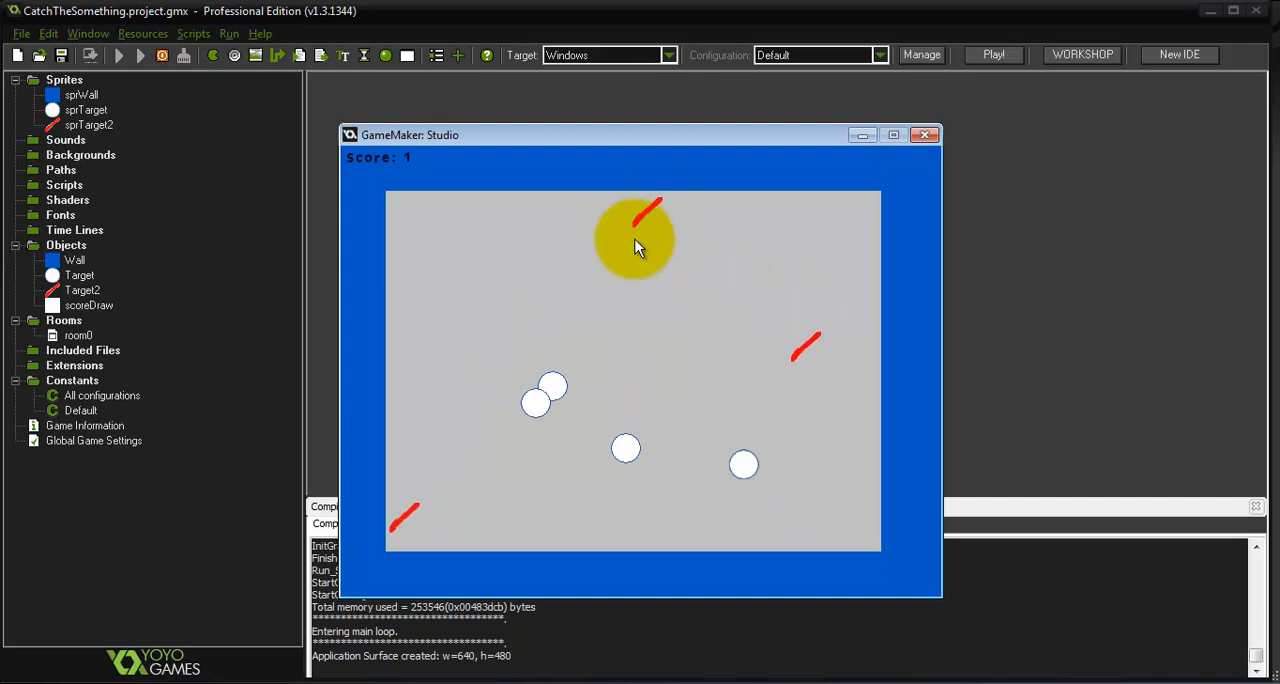
left_click(517, 340)
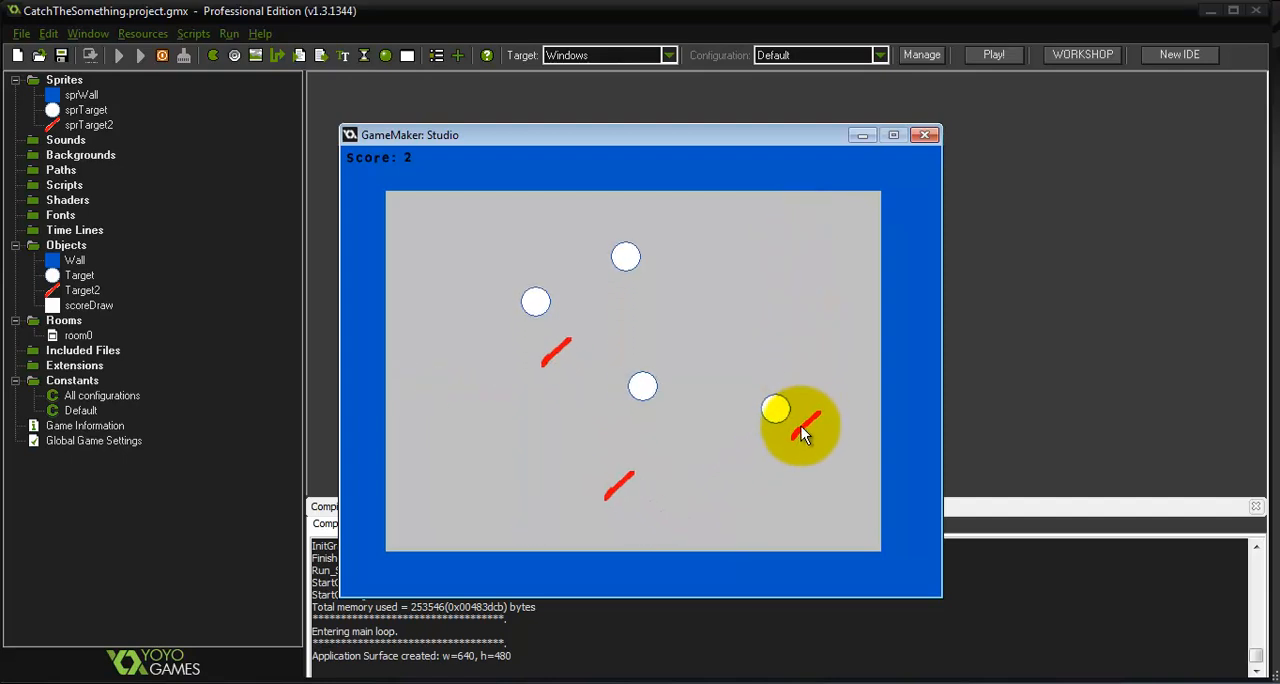
left_click(796, 467)
left_click(743, 354)
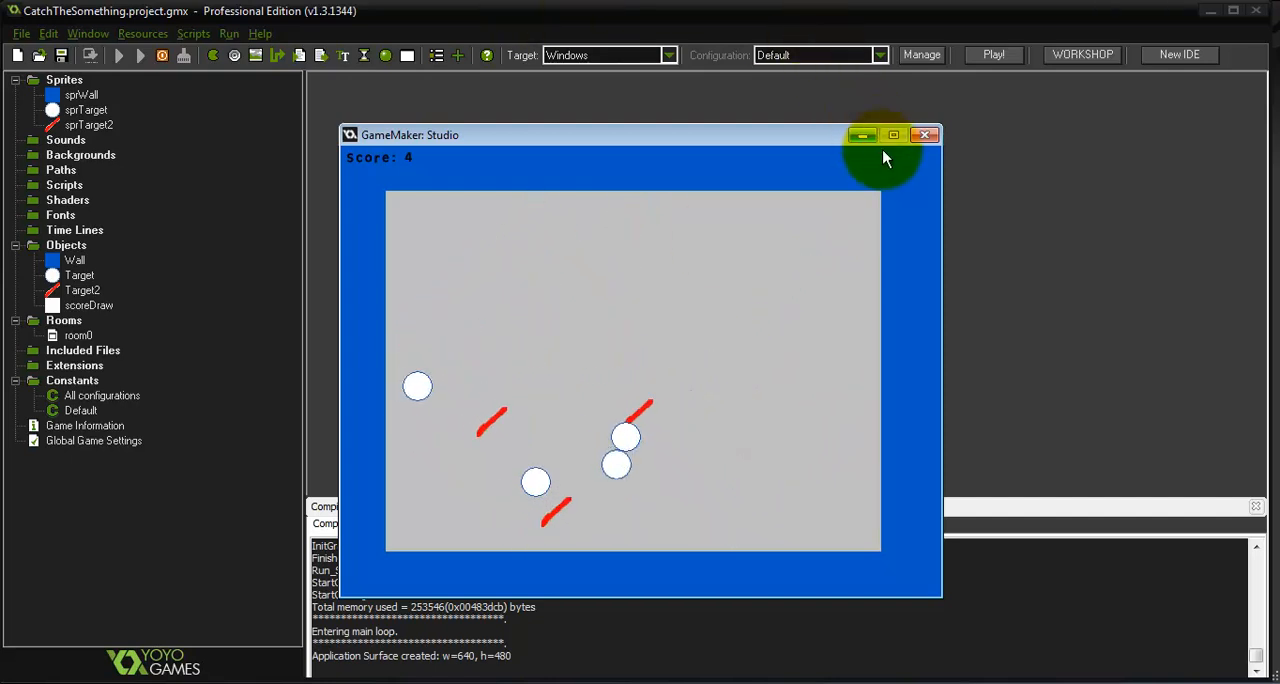
left_click(922, 136)
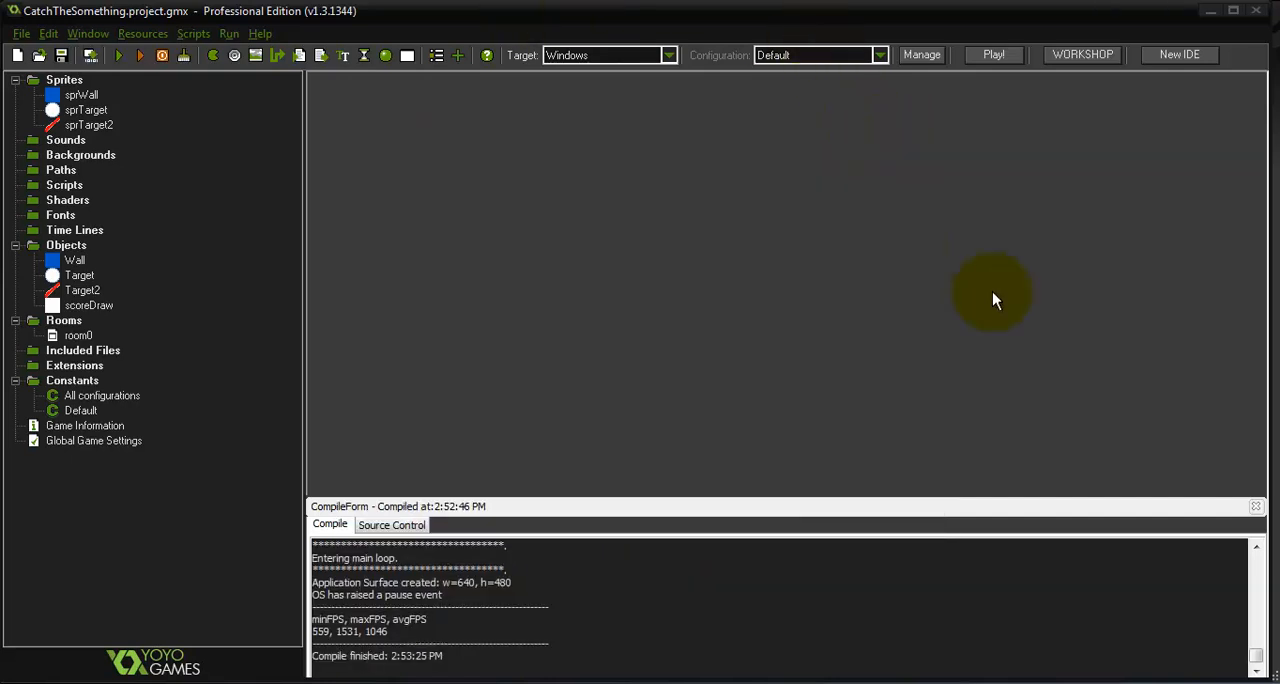